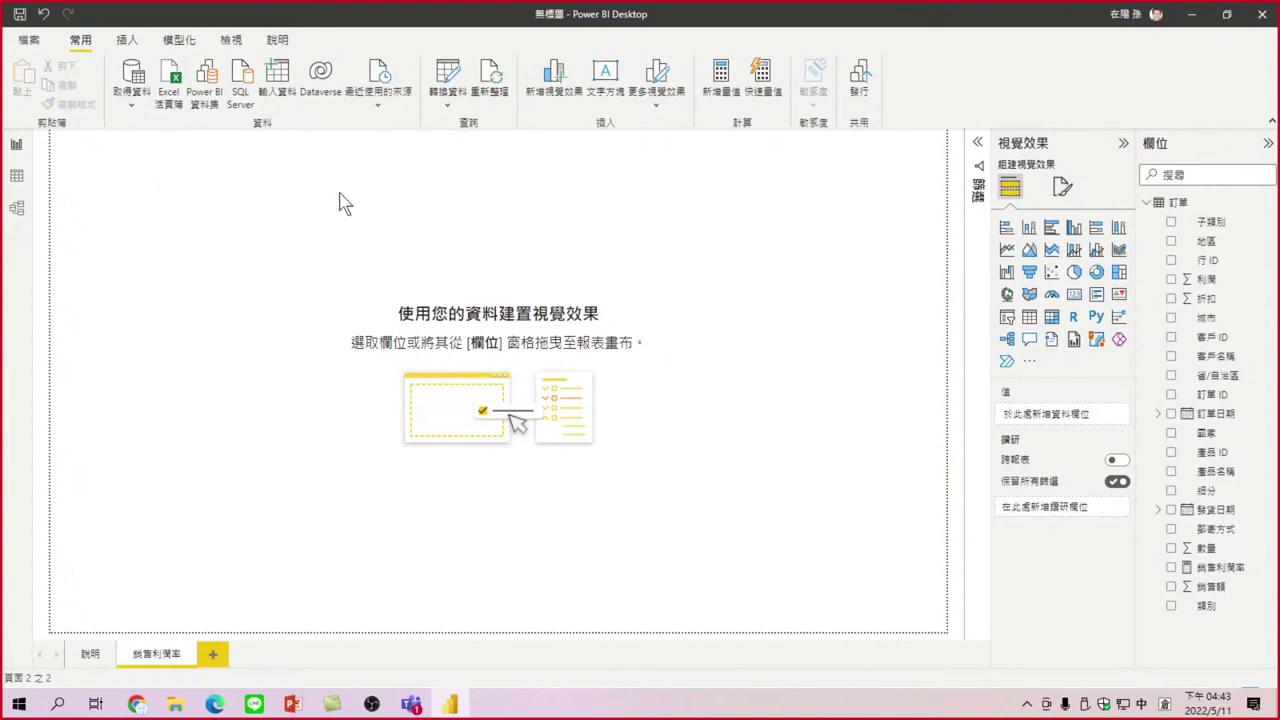
Turn on Snap to grid in the View tab's page options
left_click(230, 42)
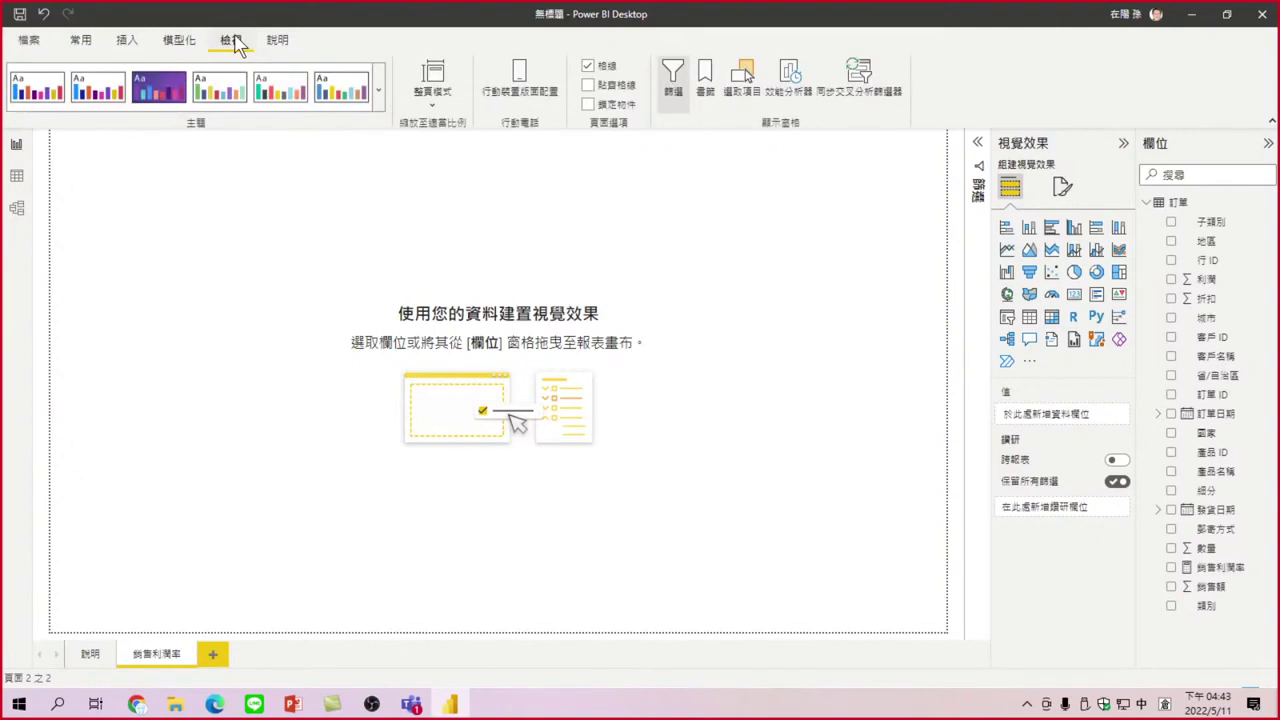
left_click(589, 87)
Insert a text box on the page reading 銷售利潤率
left_click(126, 42)
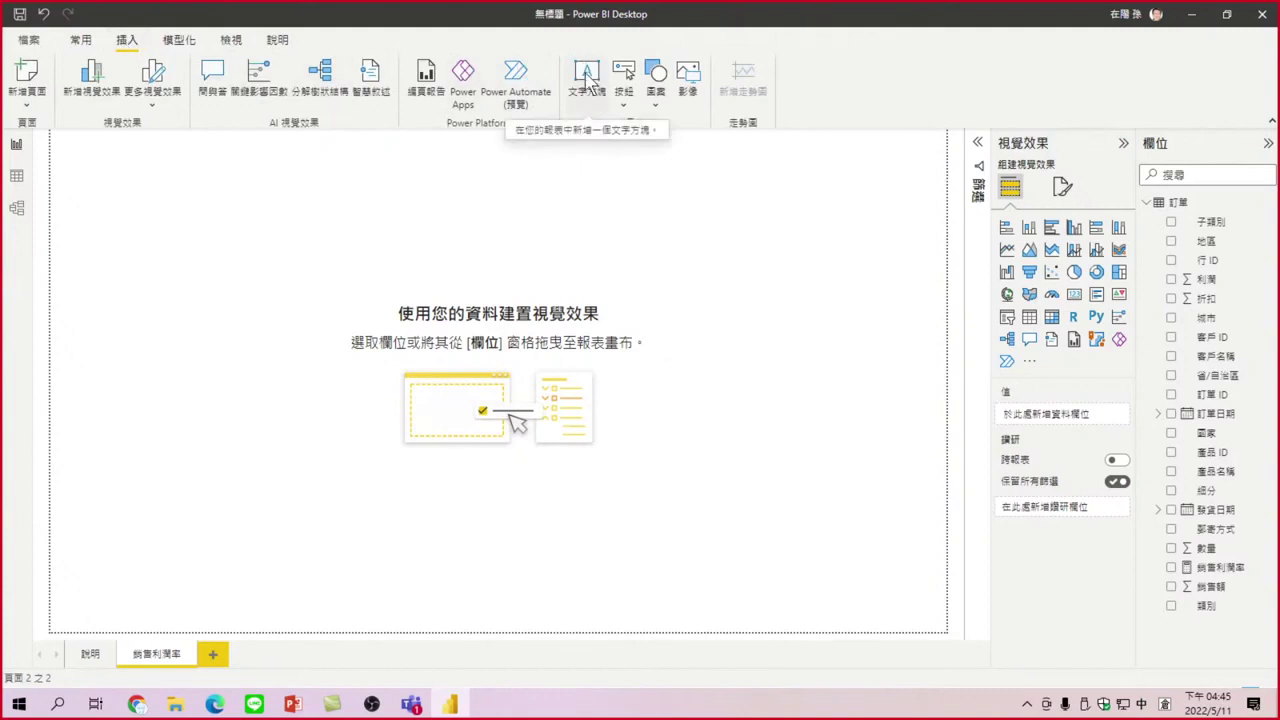
left_click(587, 80)
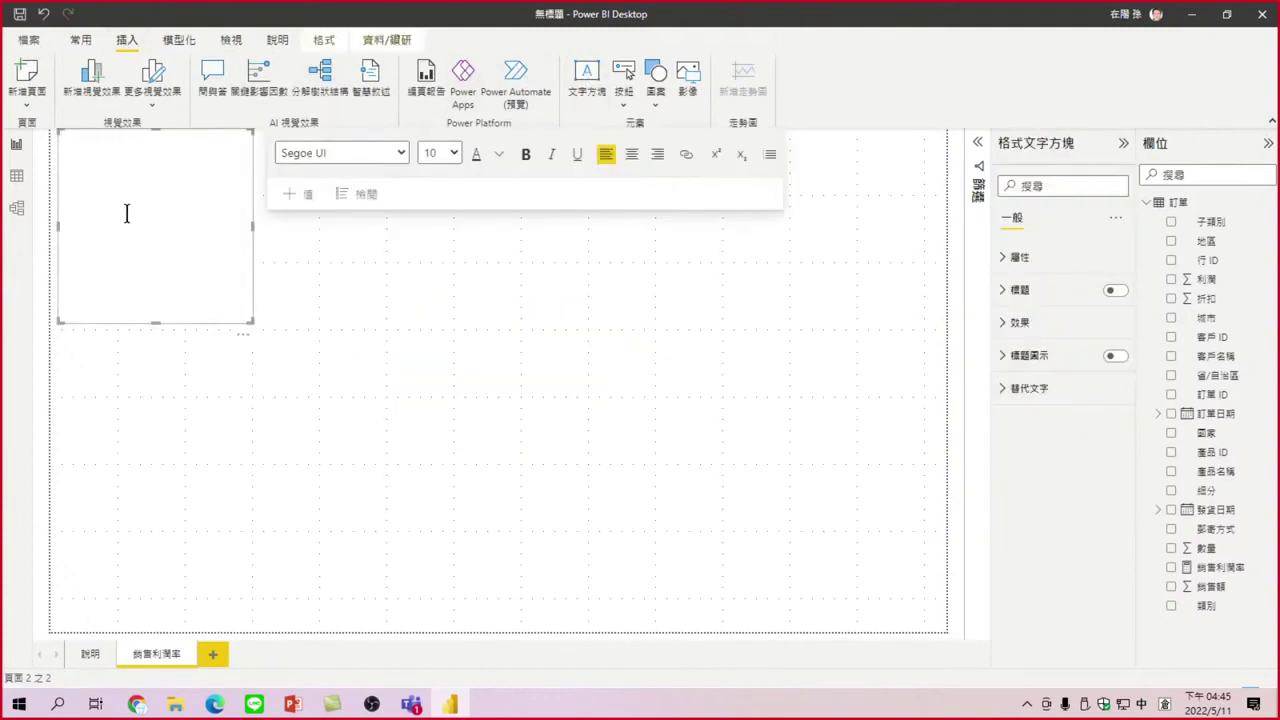
type("銷售利潤率")
Format the 銷售利潤率 title as Arial Black, 18 pt, bold and centred
double_click(75, 146)
left_click(402, 153)
scroll(340, 307, "down", 1)
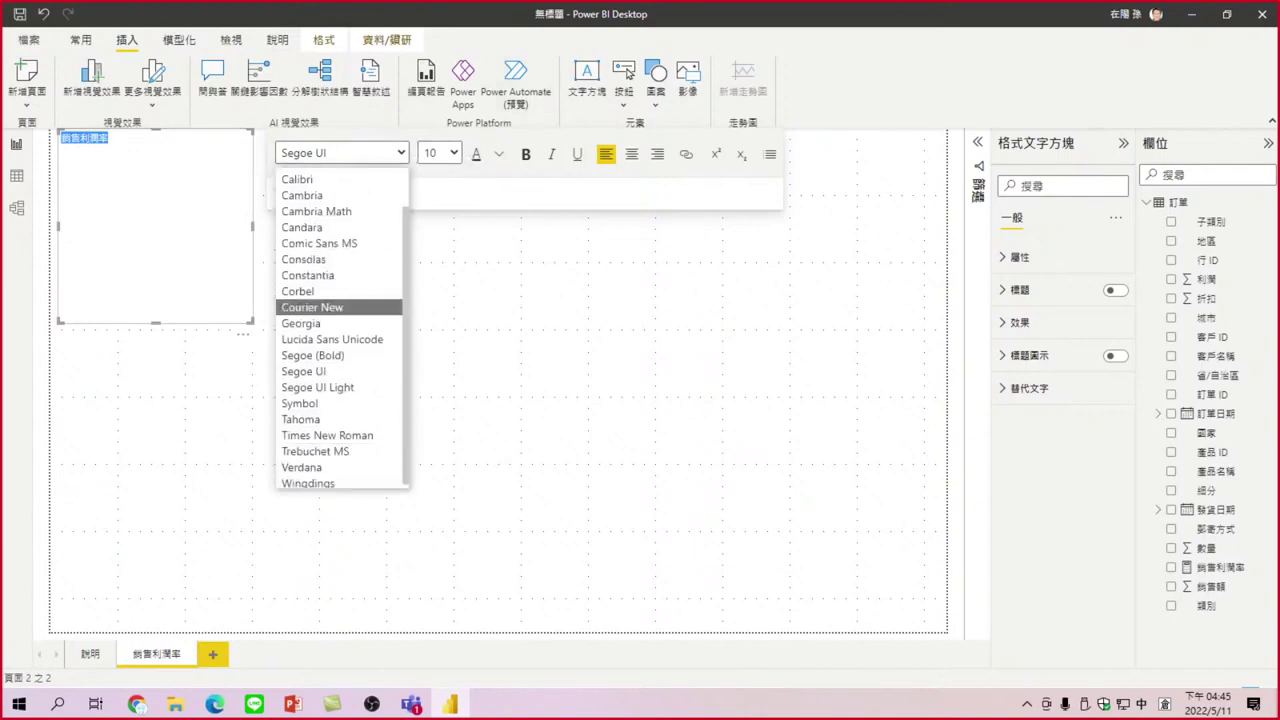
scroll(305, 205, "up", 1)
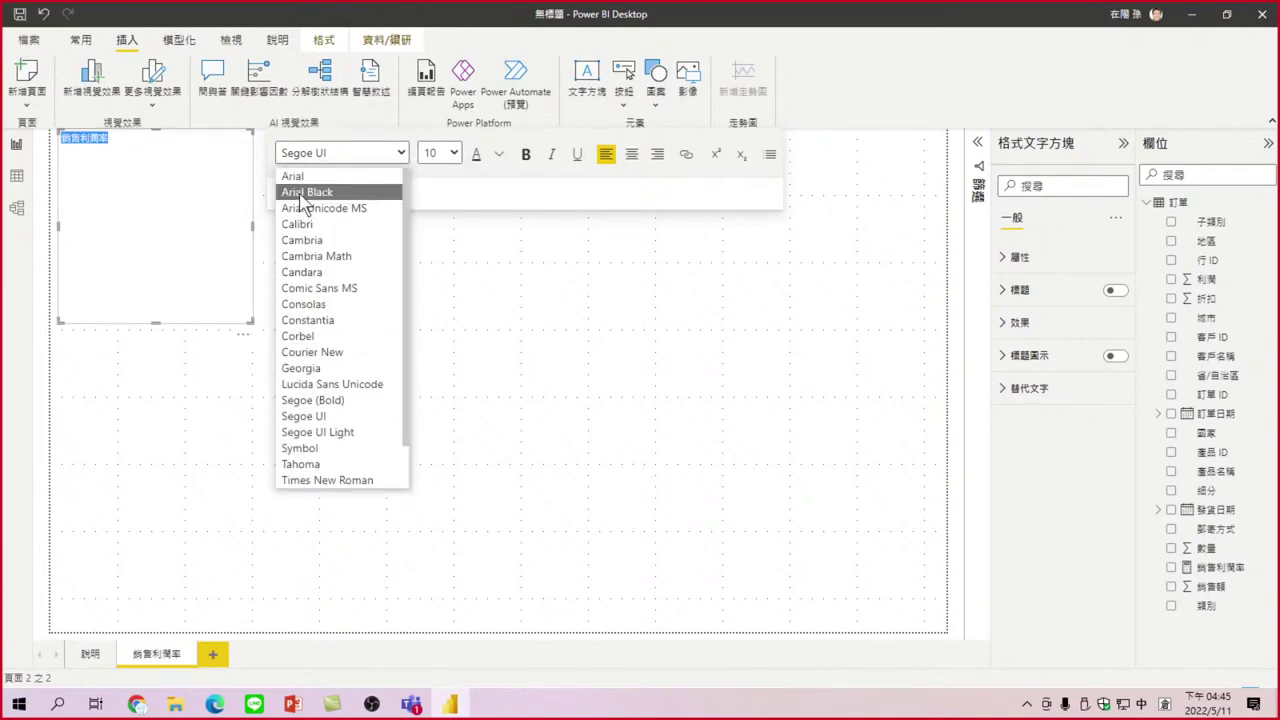
left_click(301, 196)
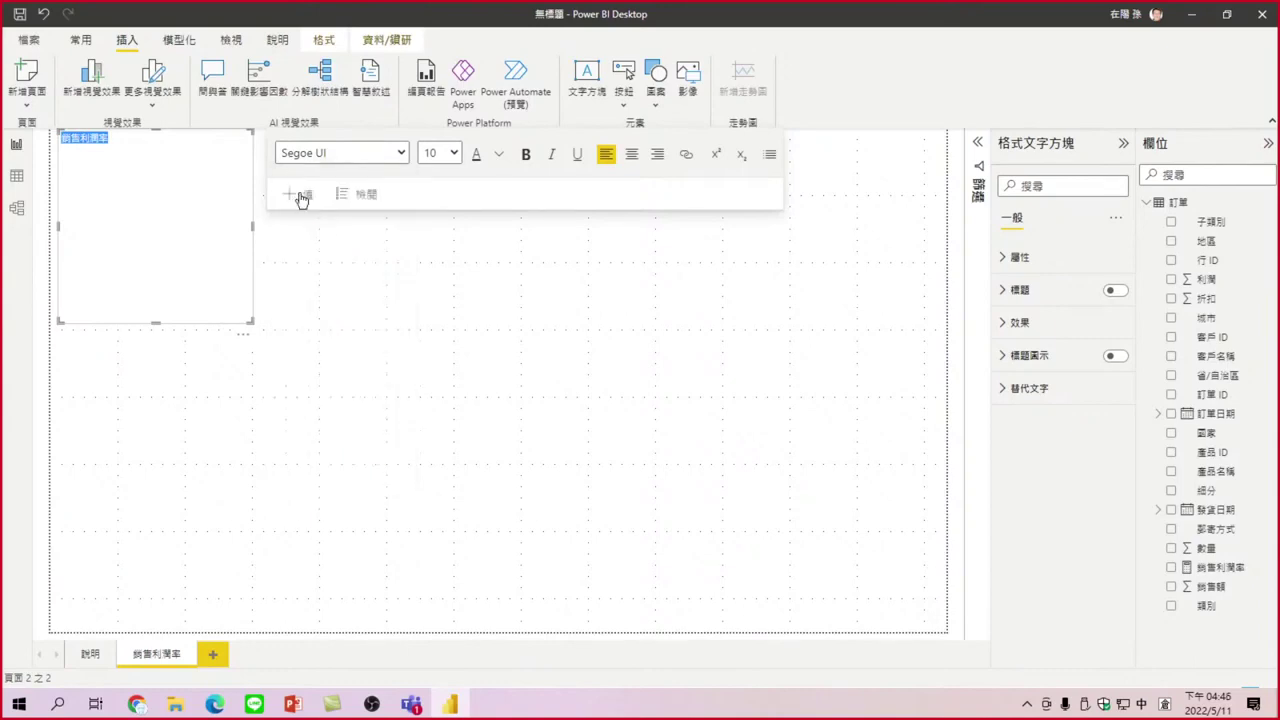
left_click(454, 154)
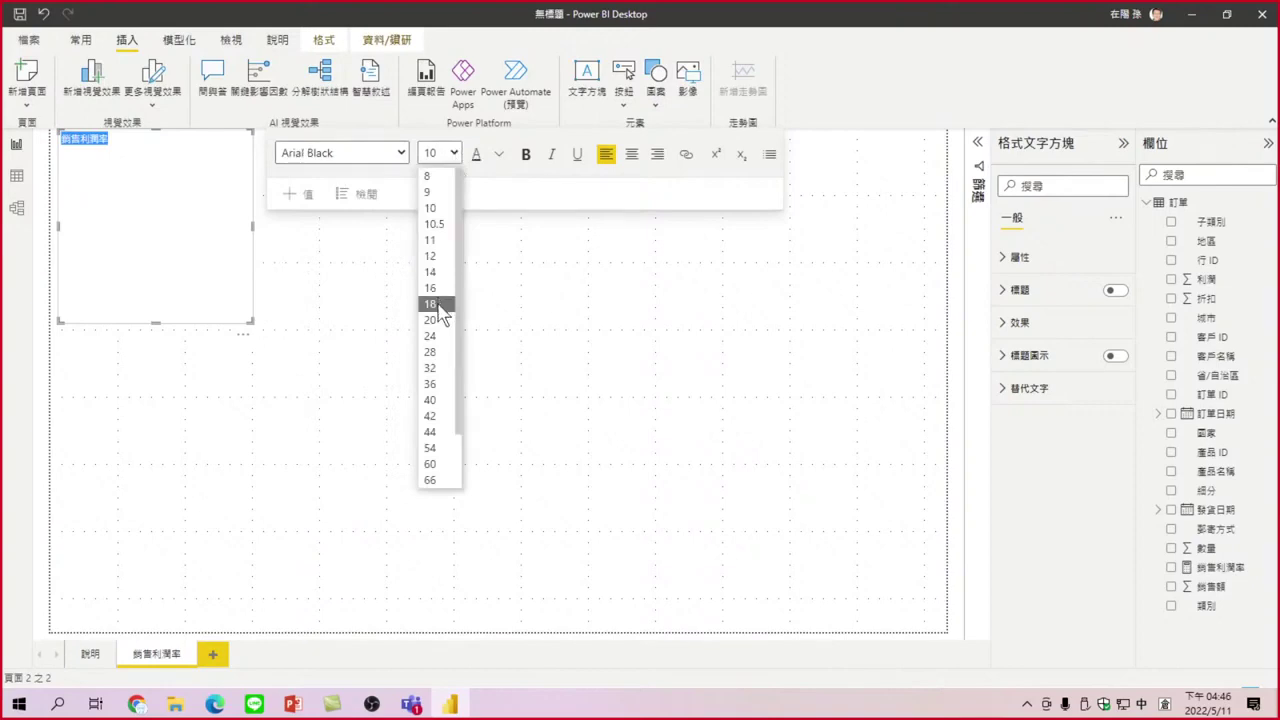
left_click(440, 304)
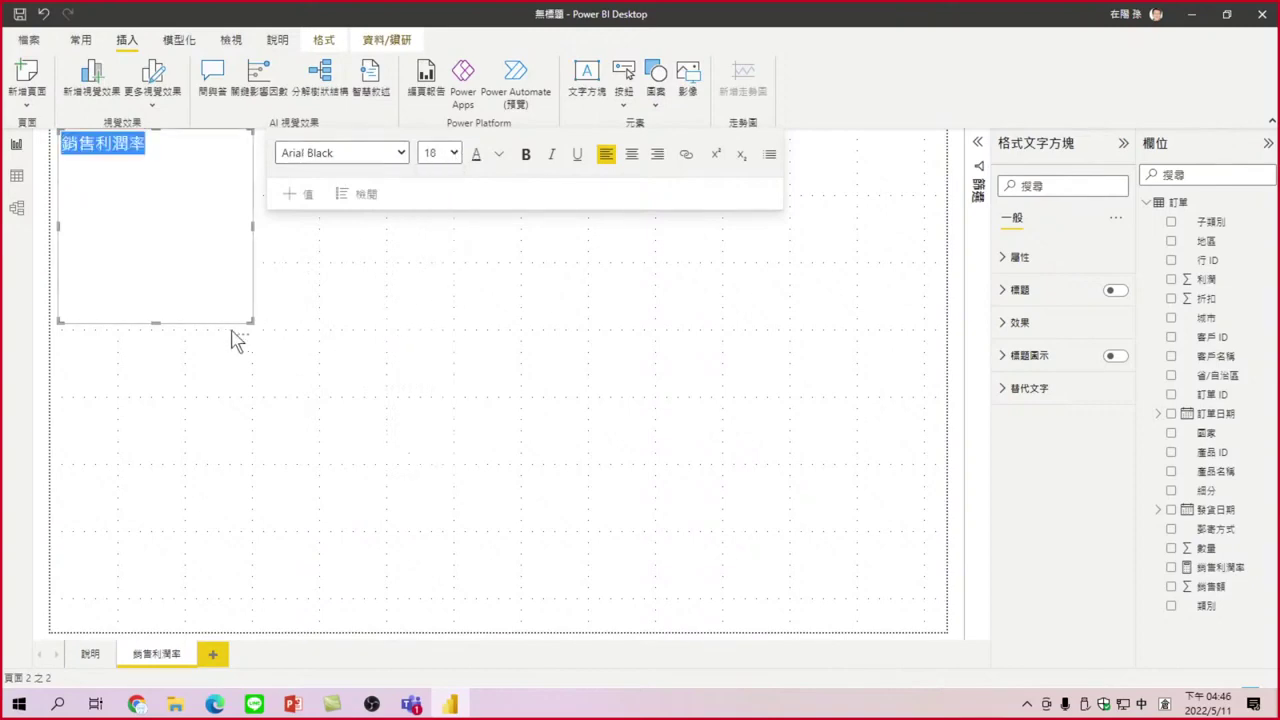
left_click(526, 154)
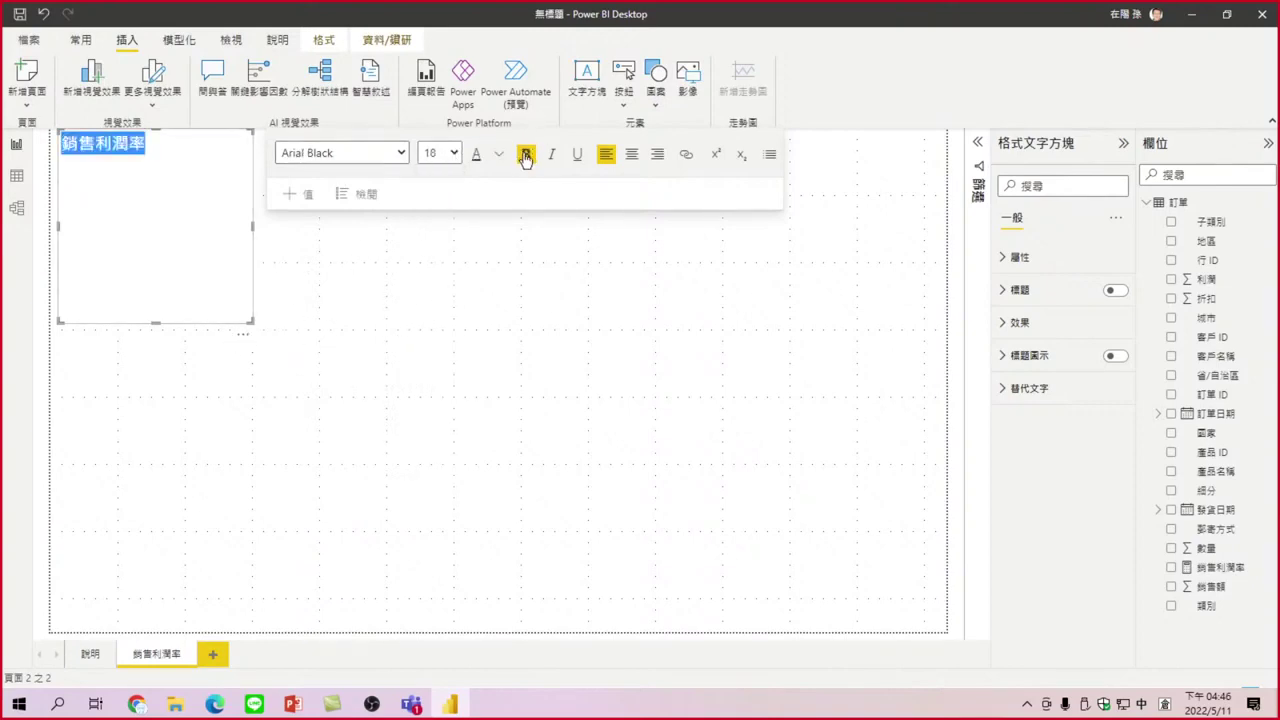
left_click(631, 154)
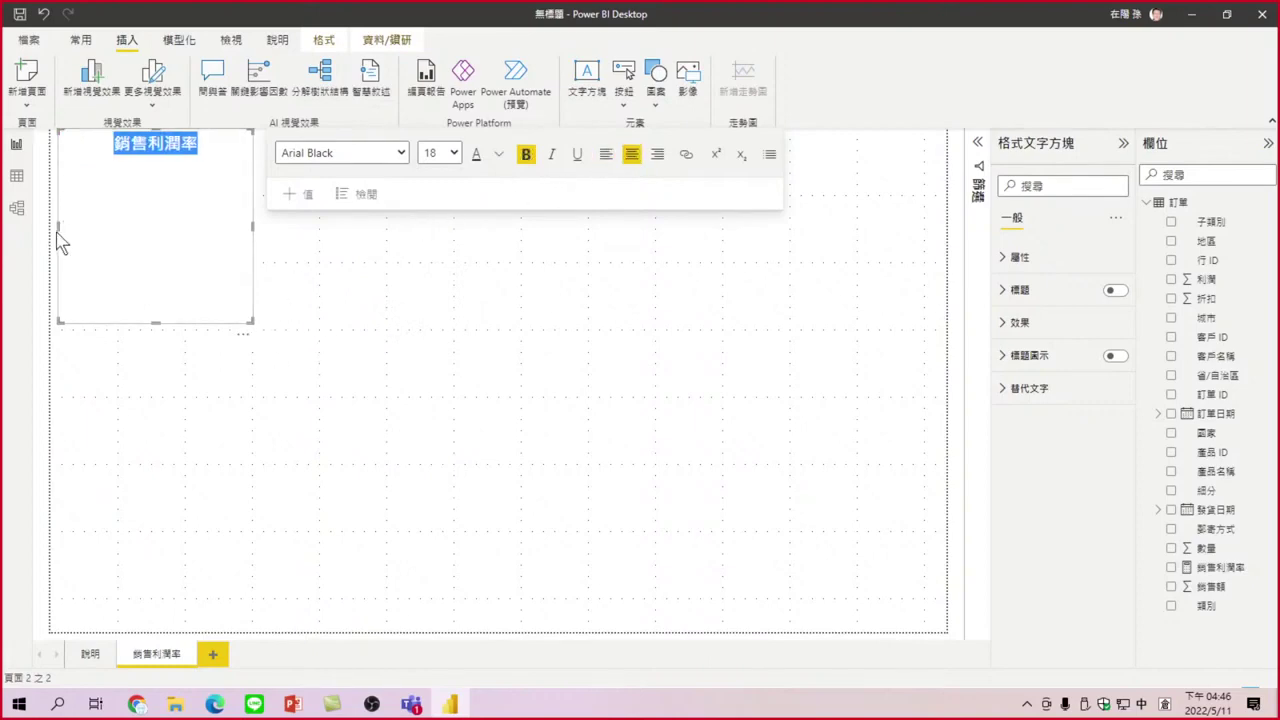
Stretch the title box to the left edge and make it wider and shorter, lowering the text slightly
left_click_drag(56, 228, 43, 229)
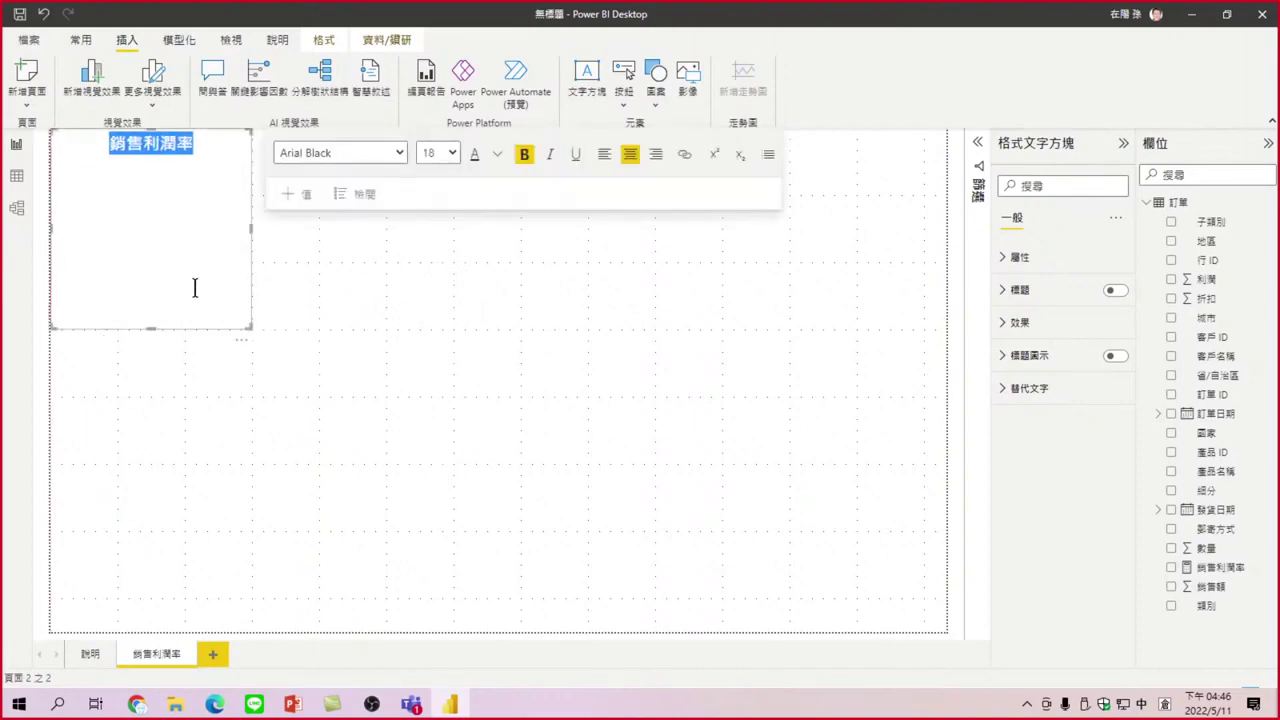
left_click_drag(247, 323, 317, 190)
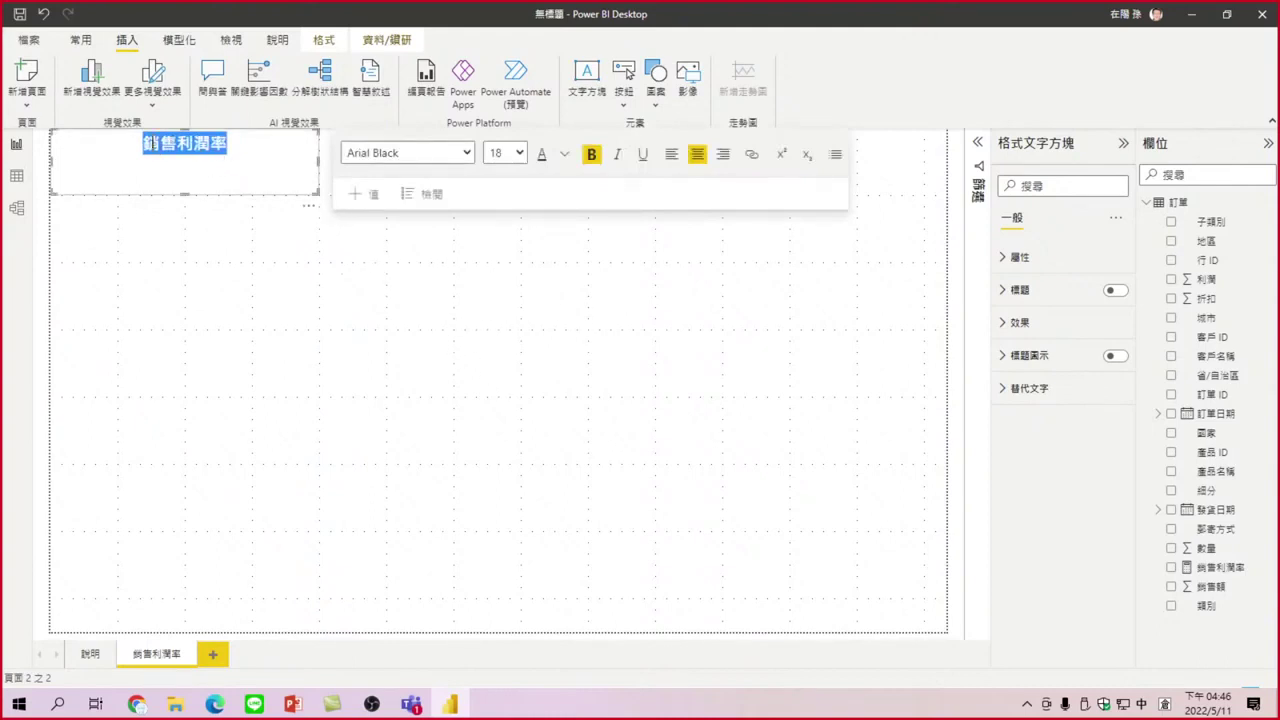
left_click(140, 144)
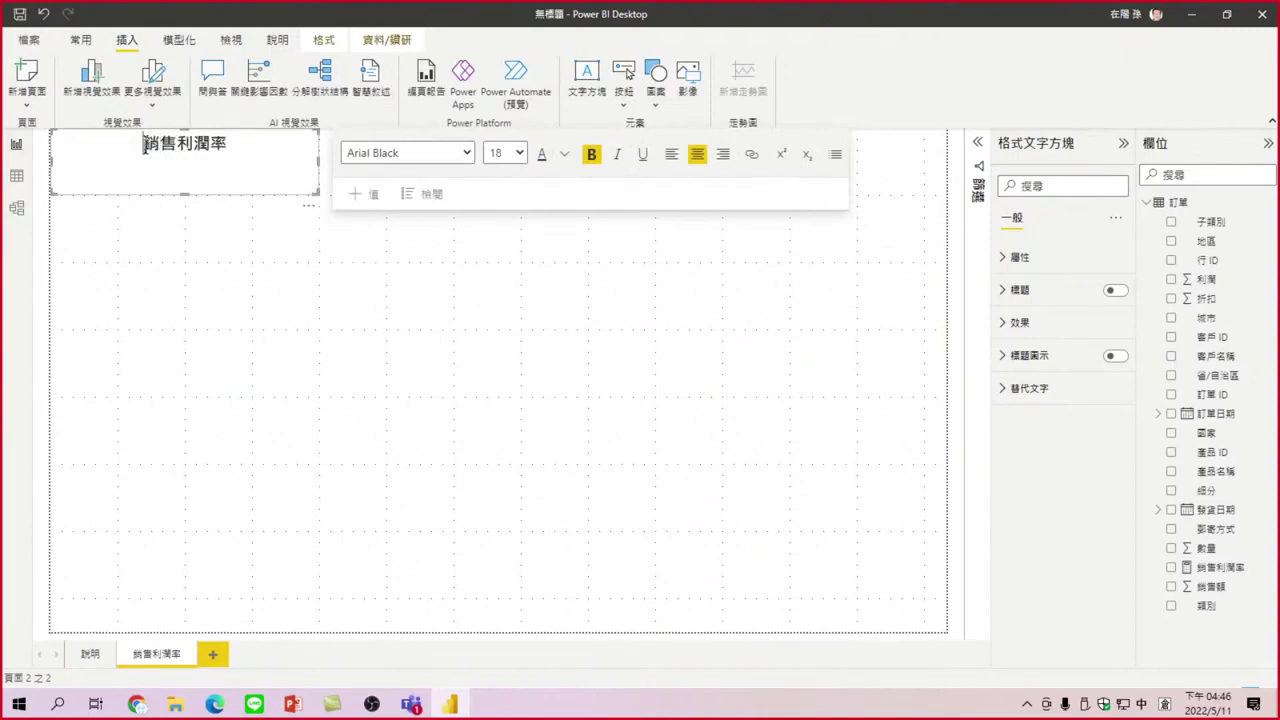
key("Return")
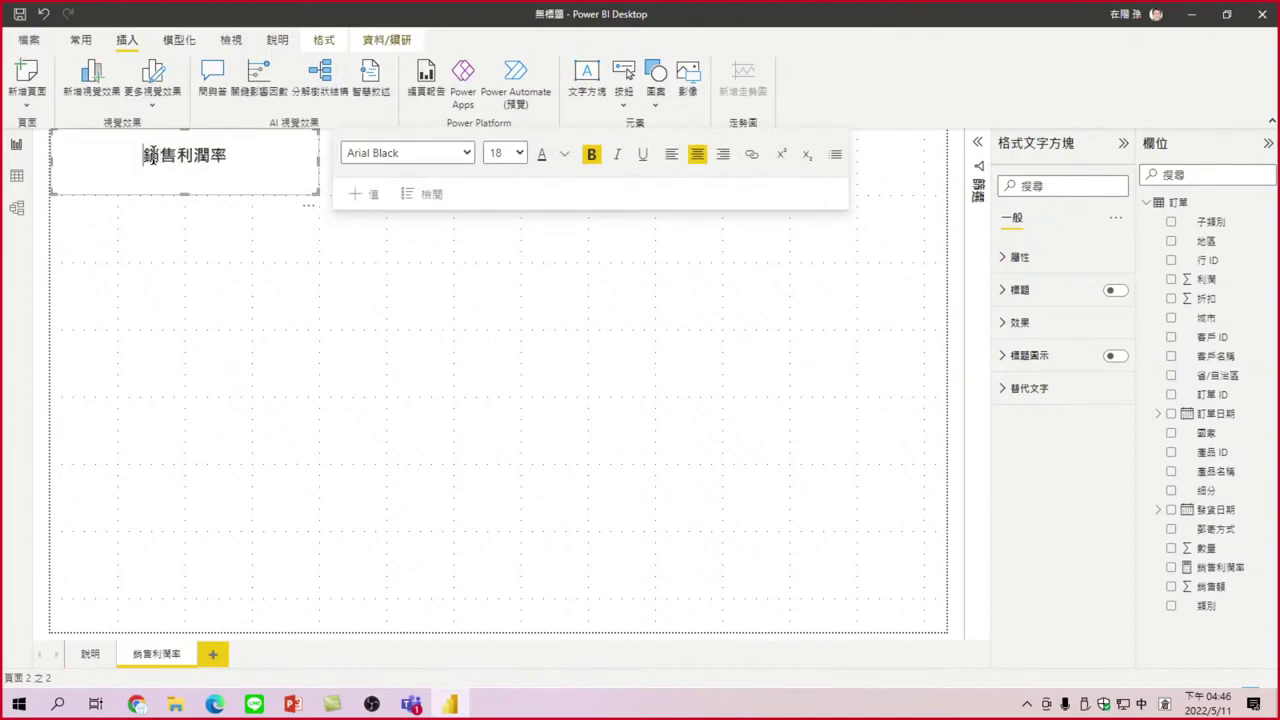
left_click(280, 337)
left_click(246, 189)
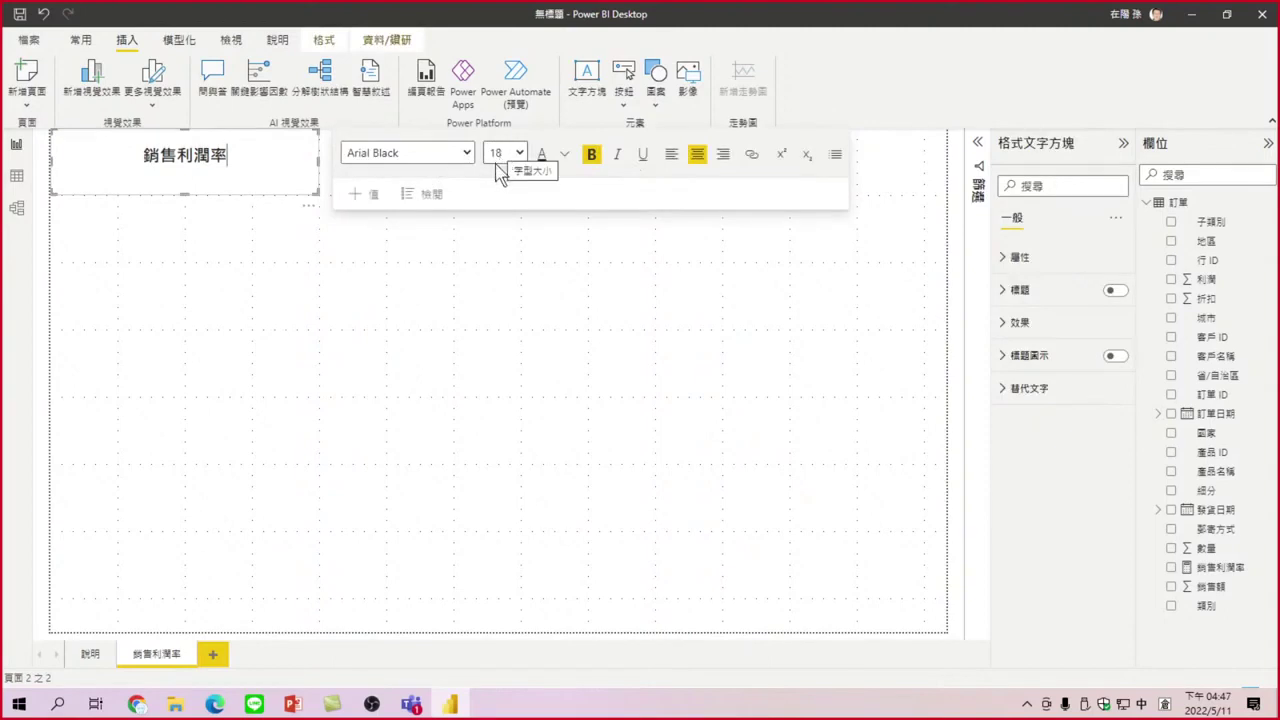
left_click(300, 160)
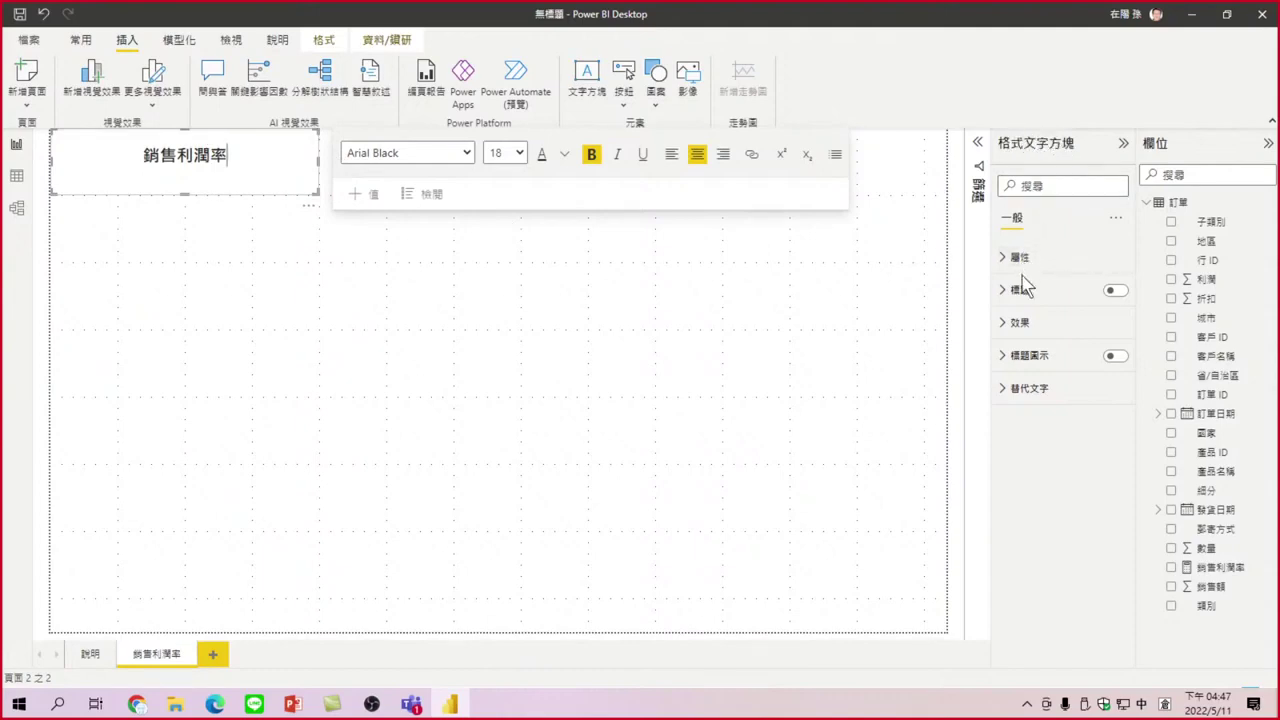
Switch on the Visual border under Effects for the 銷售利潤率 title box
left_click(1017, 324)
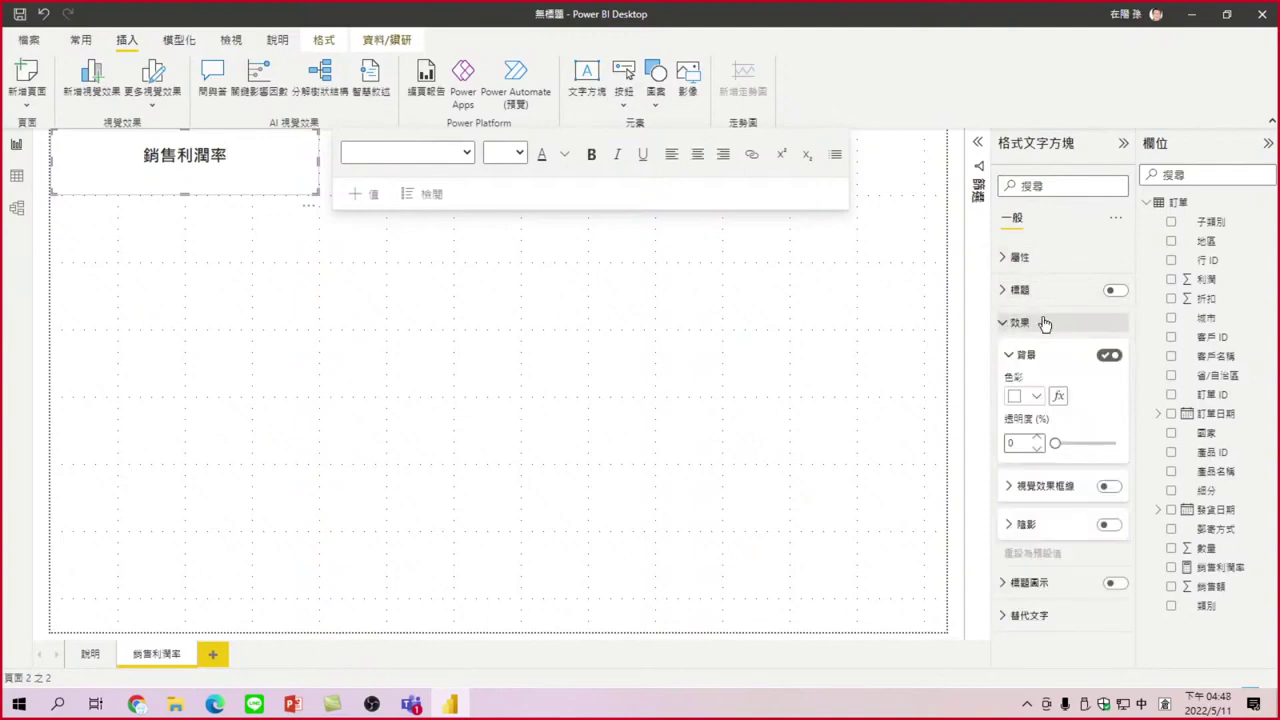
left_click(229, 177)
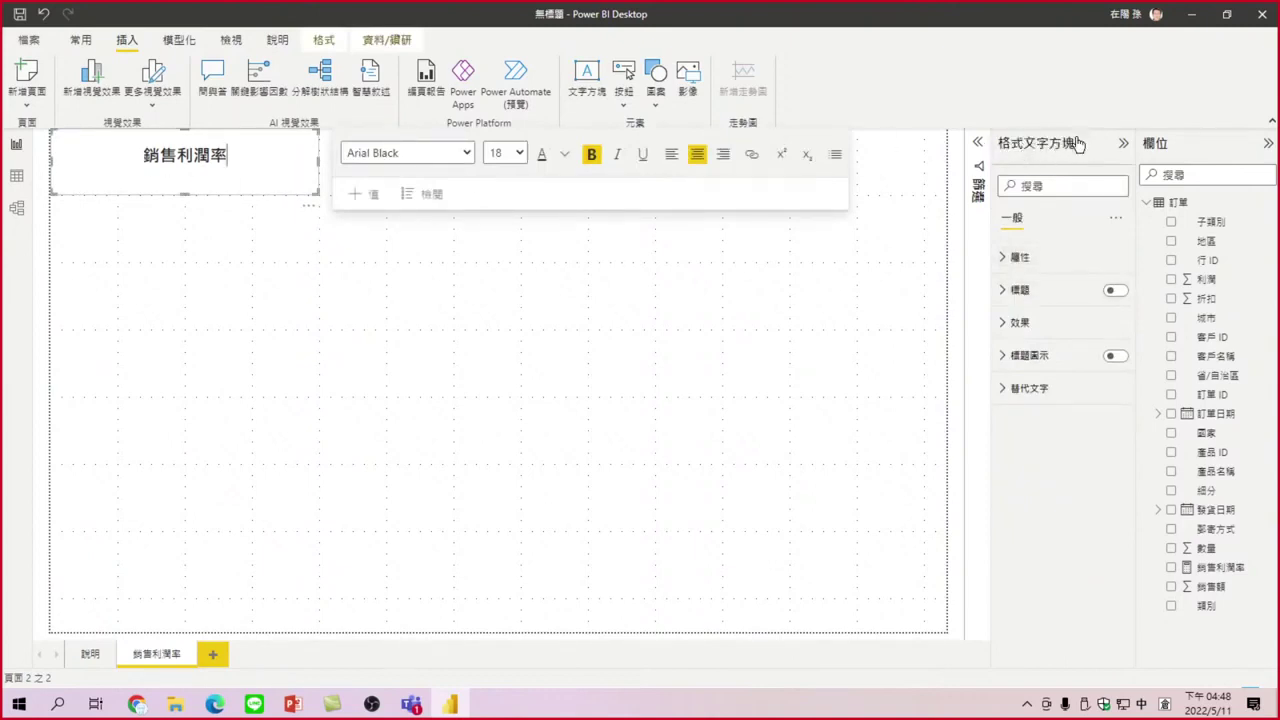
left_click(1008, 324)
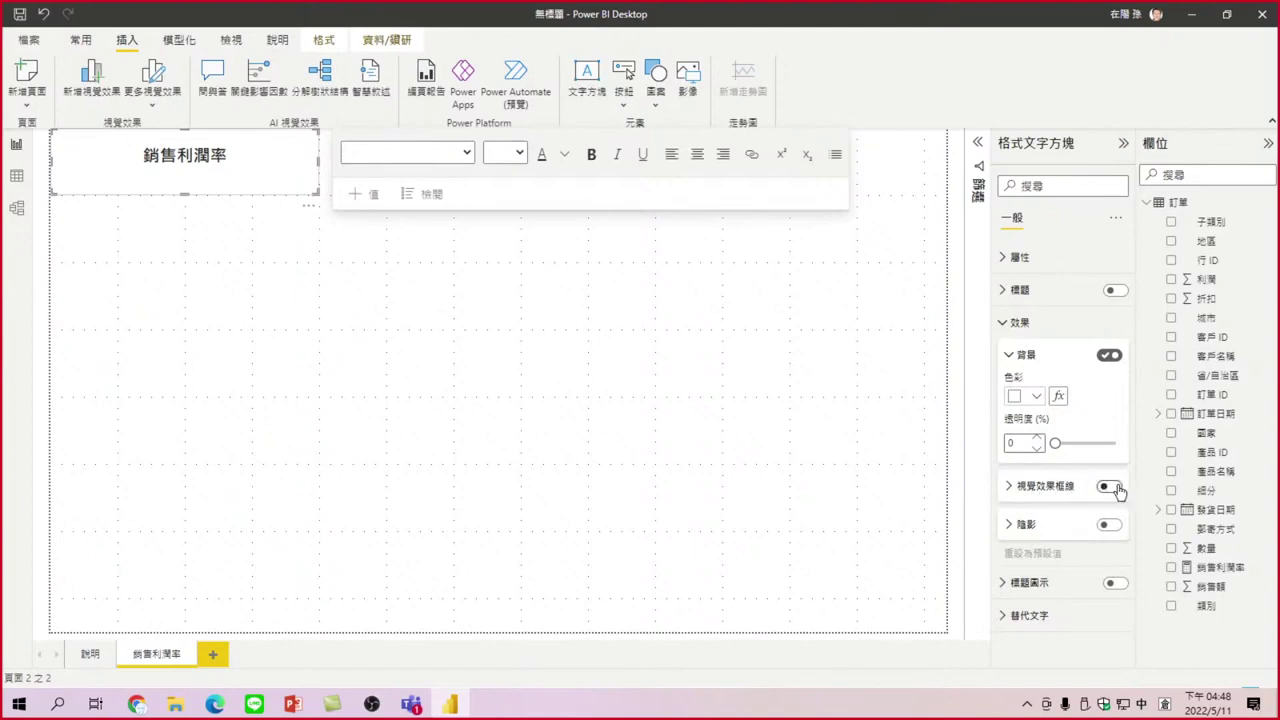
left_click(1112, 487)
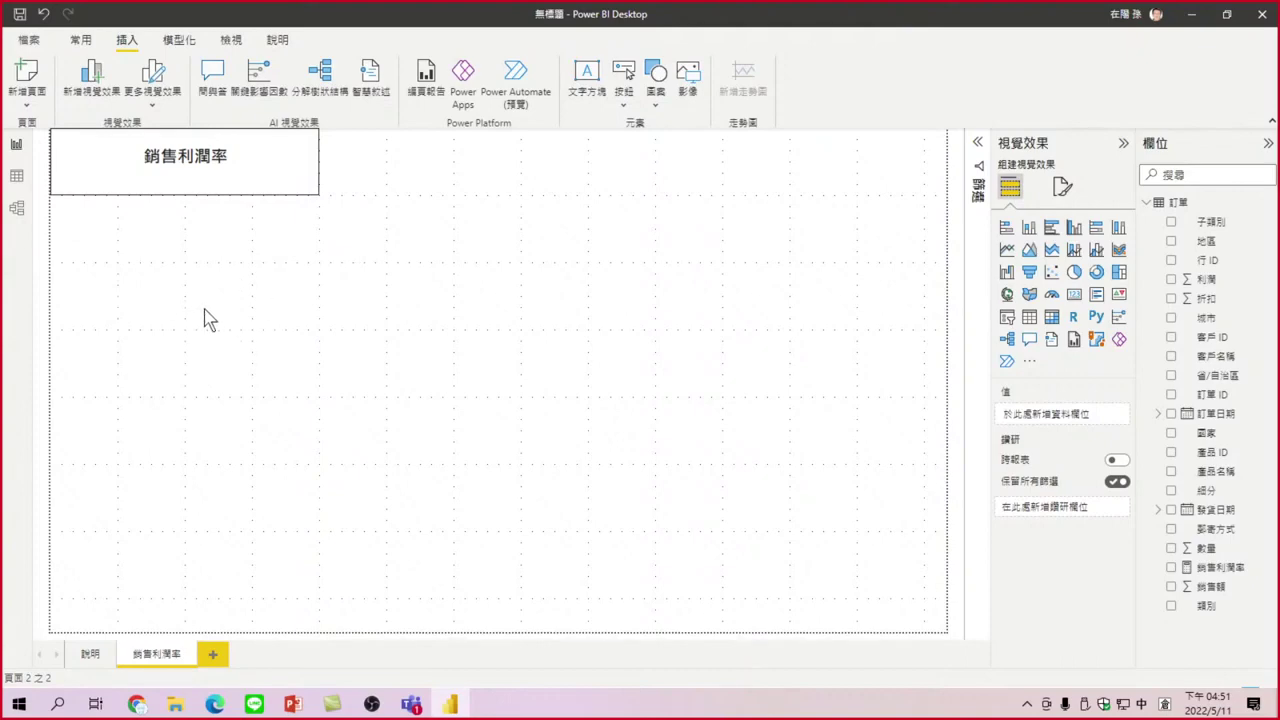
Add a clustered column chart with 訂單日期 on the x axis and 銷售利潤率 as values
left_click(1077, 229)
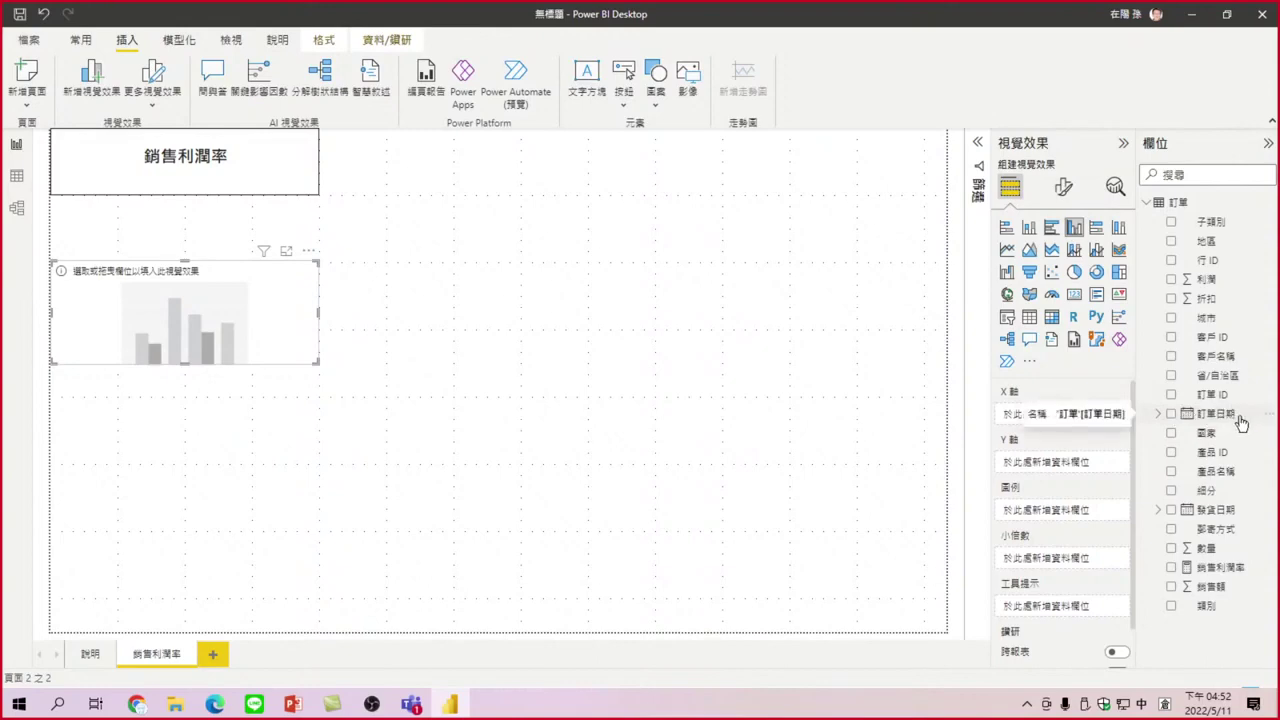
left_click(1173, 415)
left_click(1172, 415)
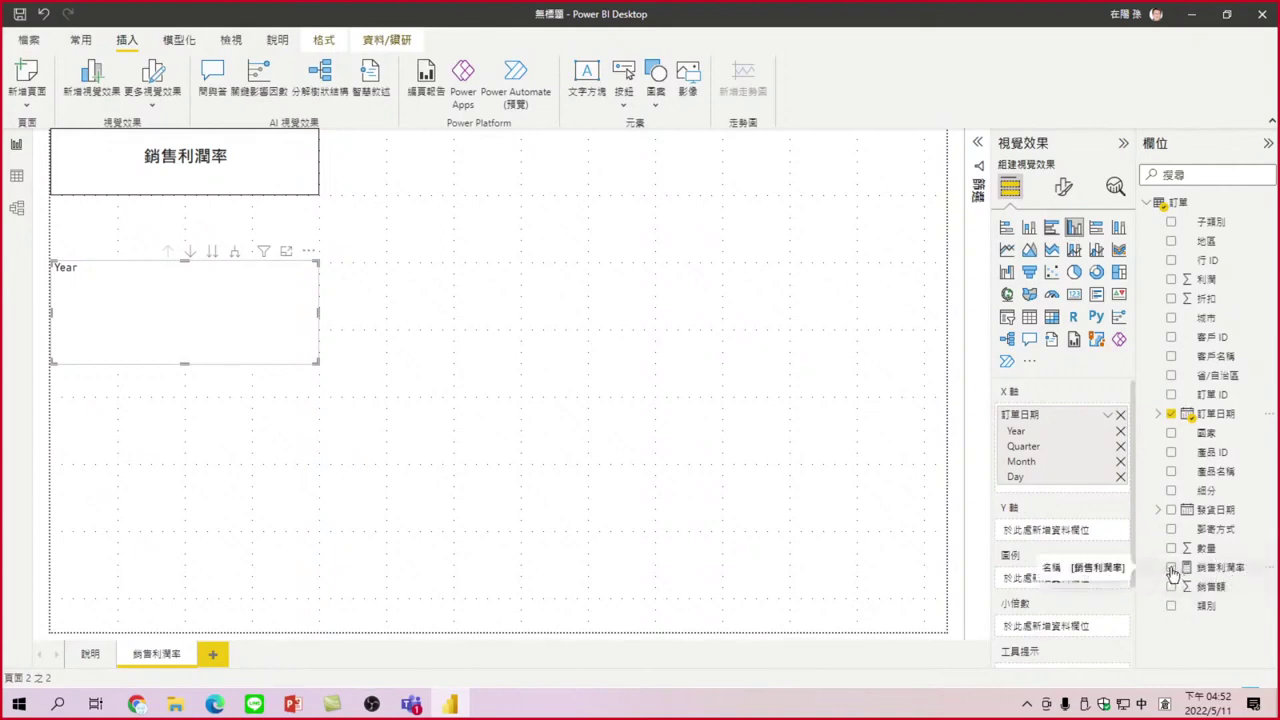
left_click(1172, 568)
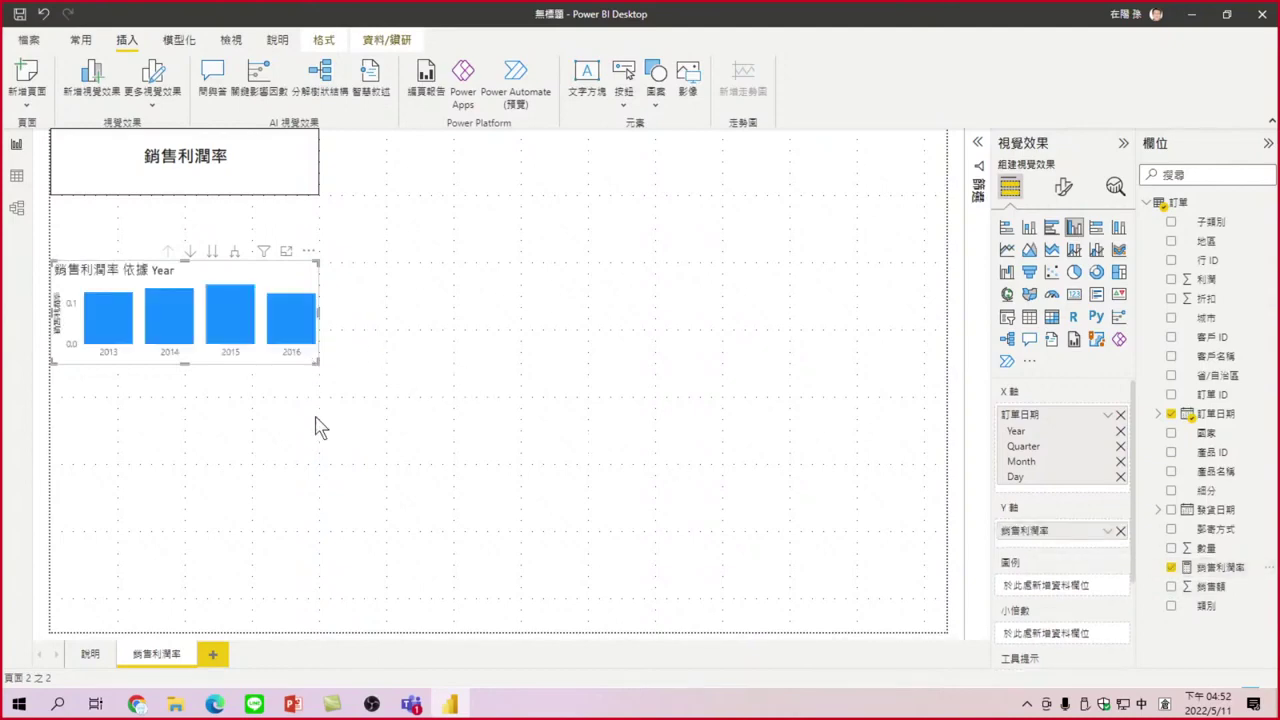
Try enlarging the column chart up to the title, then undo the last resize
left_click_drag(315, 362, 318, 462)
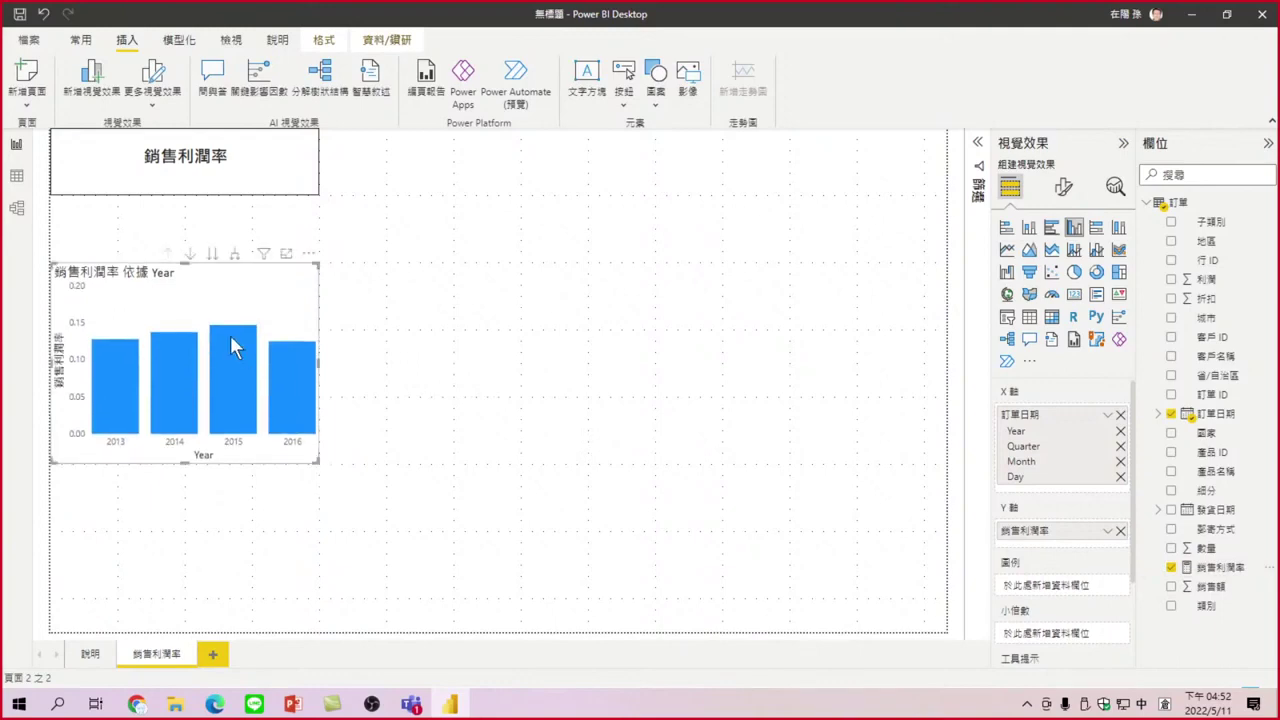
left_click_drag(314, 265, 319, 197)
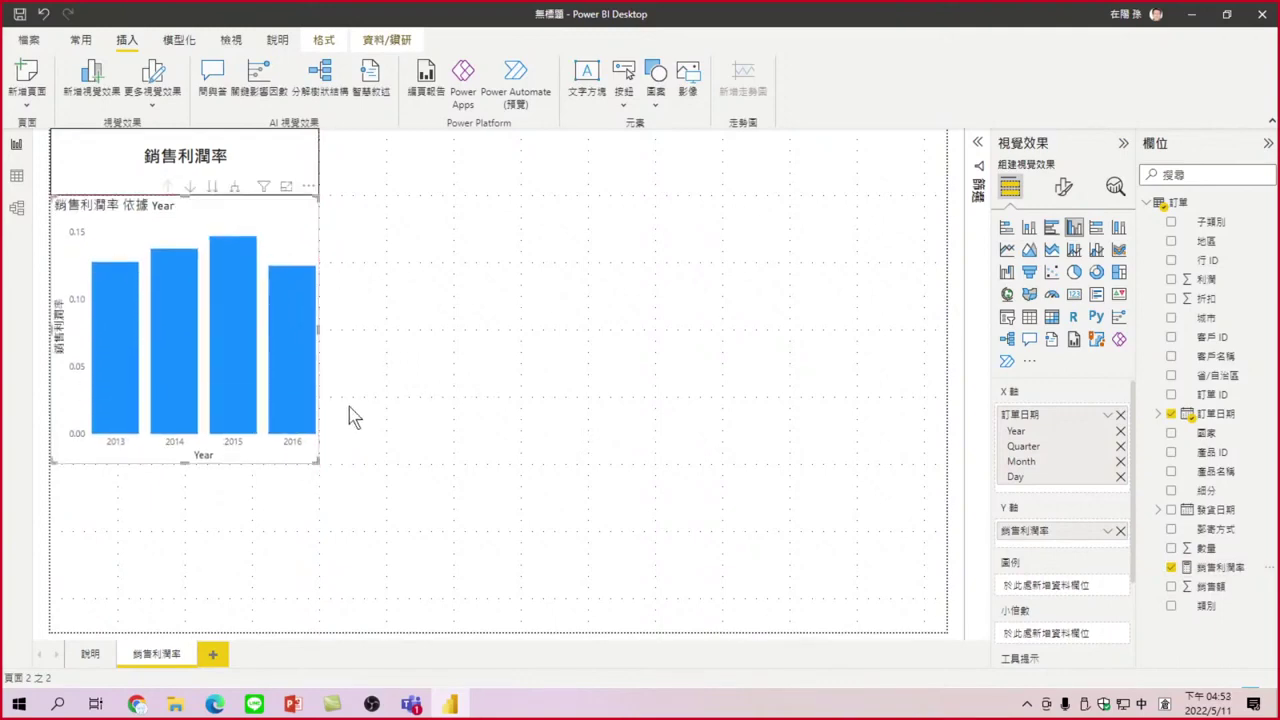
left_click_drag(318, 464, 478, 638)
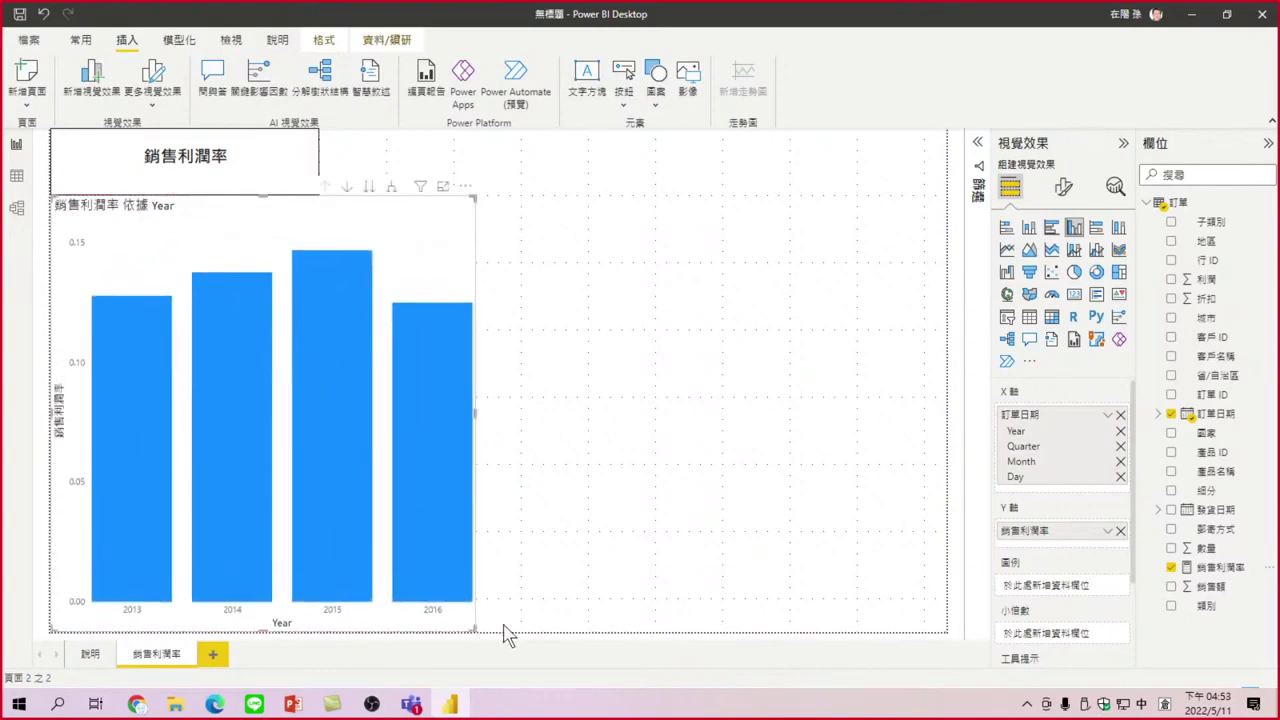
key("ctrl+z")
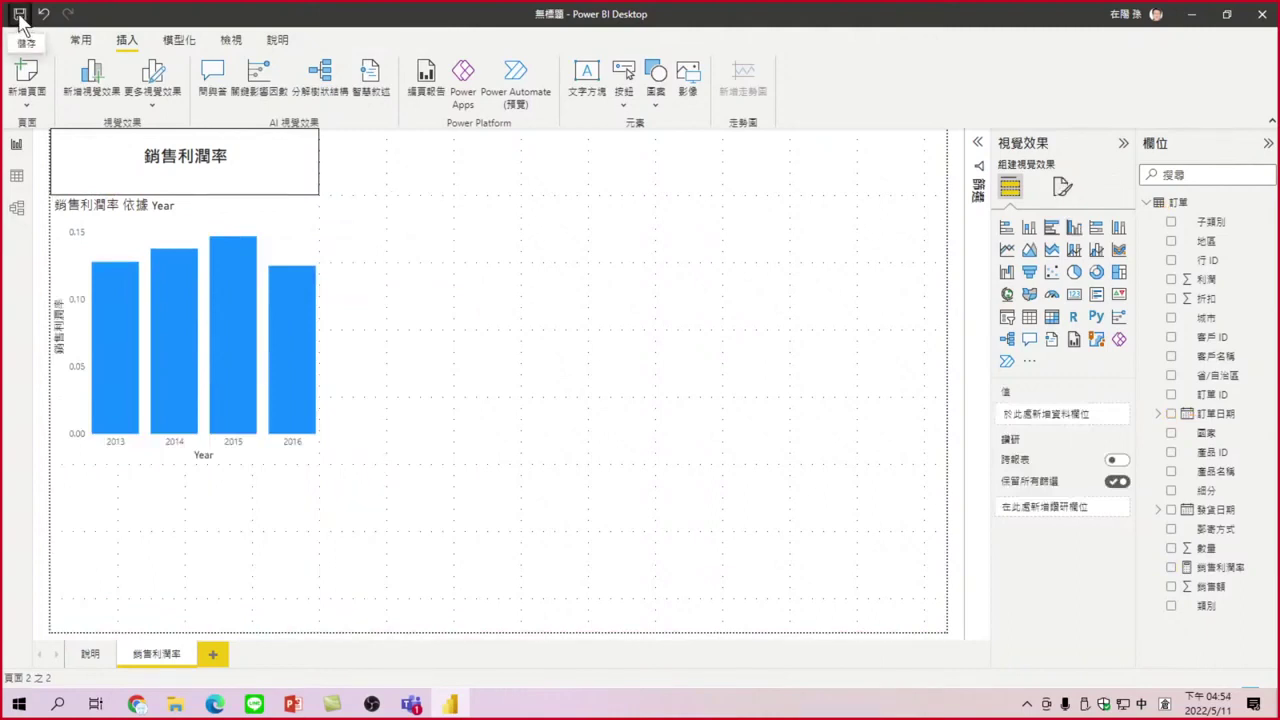
Start saving the report and enter the file name 20220511_零售智慧_1
left_click(19, 20)
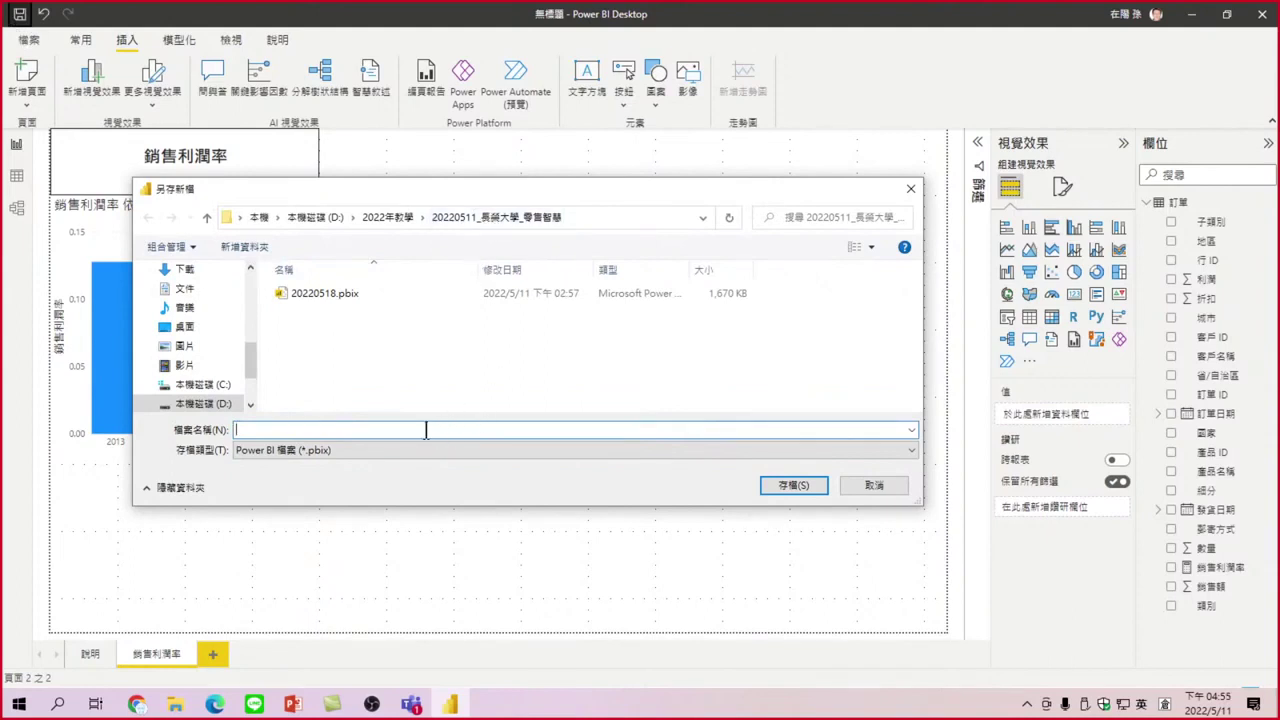
type("2")
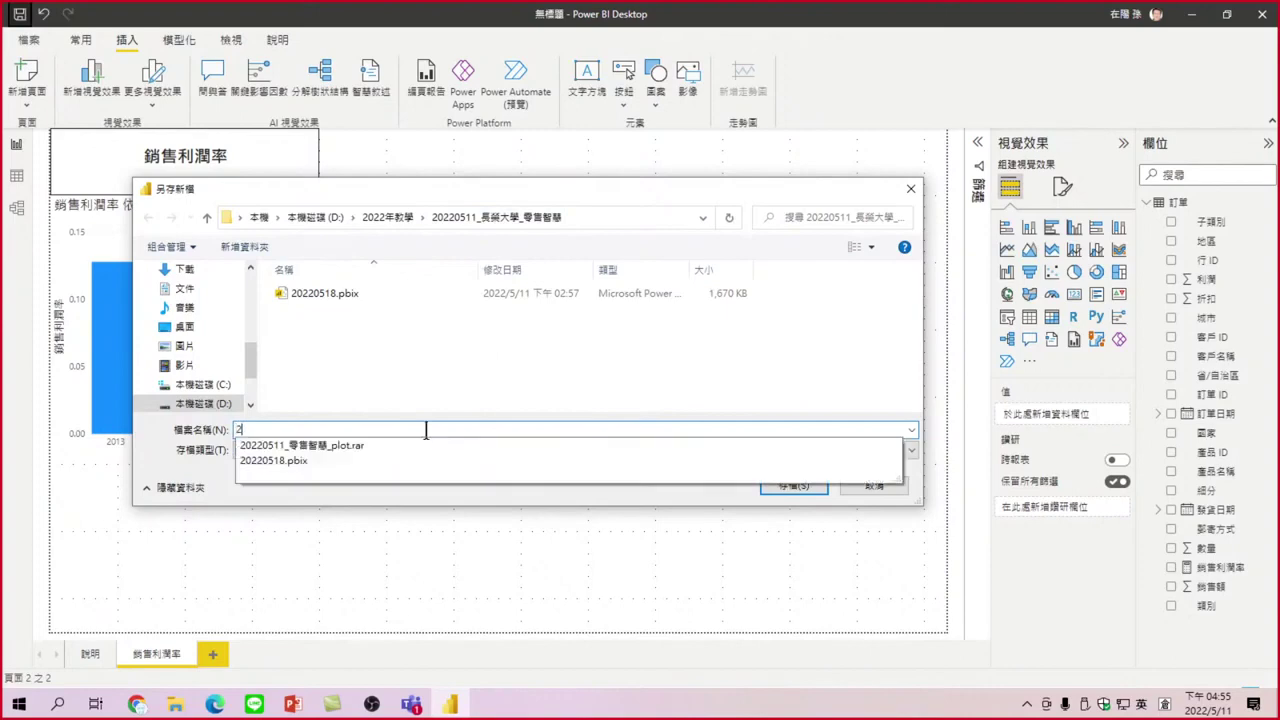
type("02205")
type("11_m")
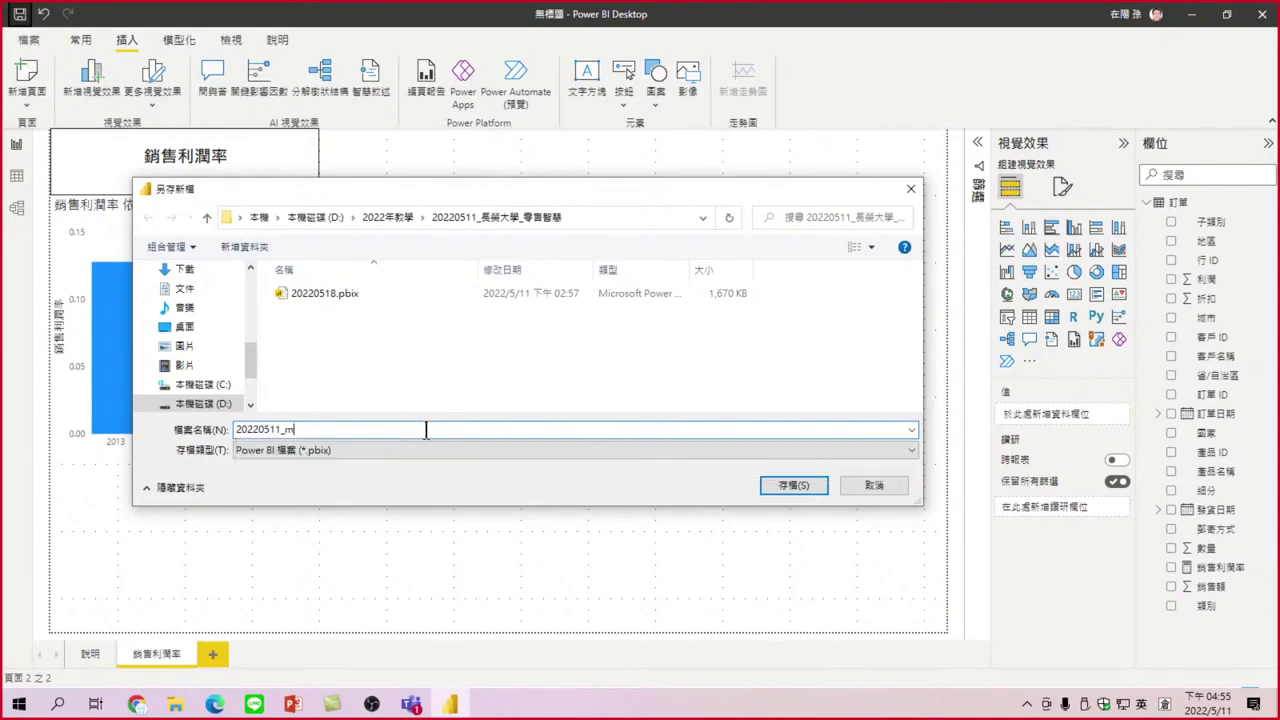
type("一月人零")
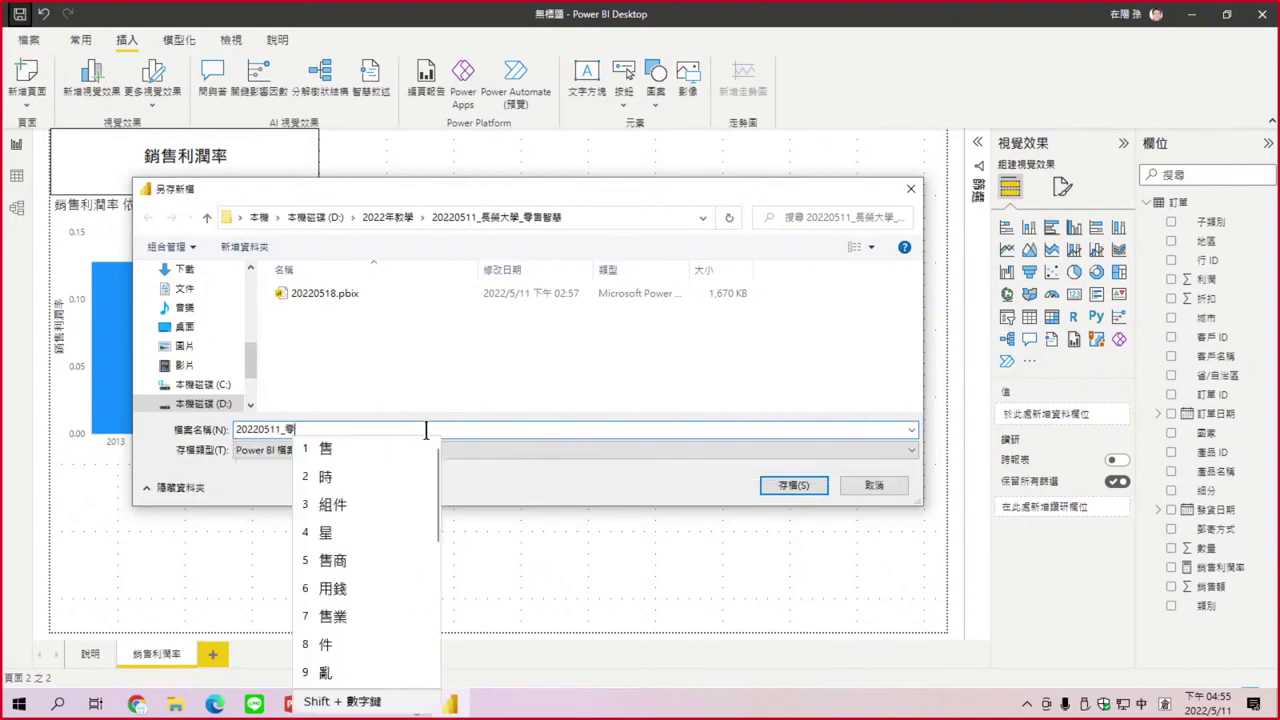
type("售")
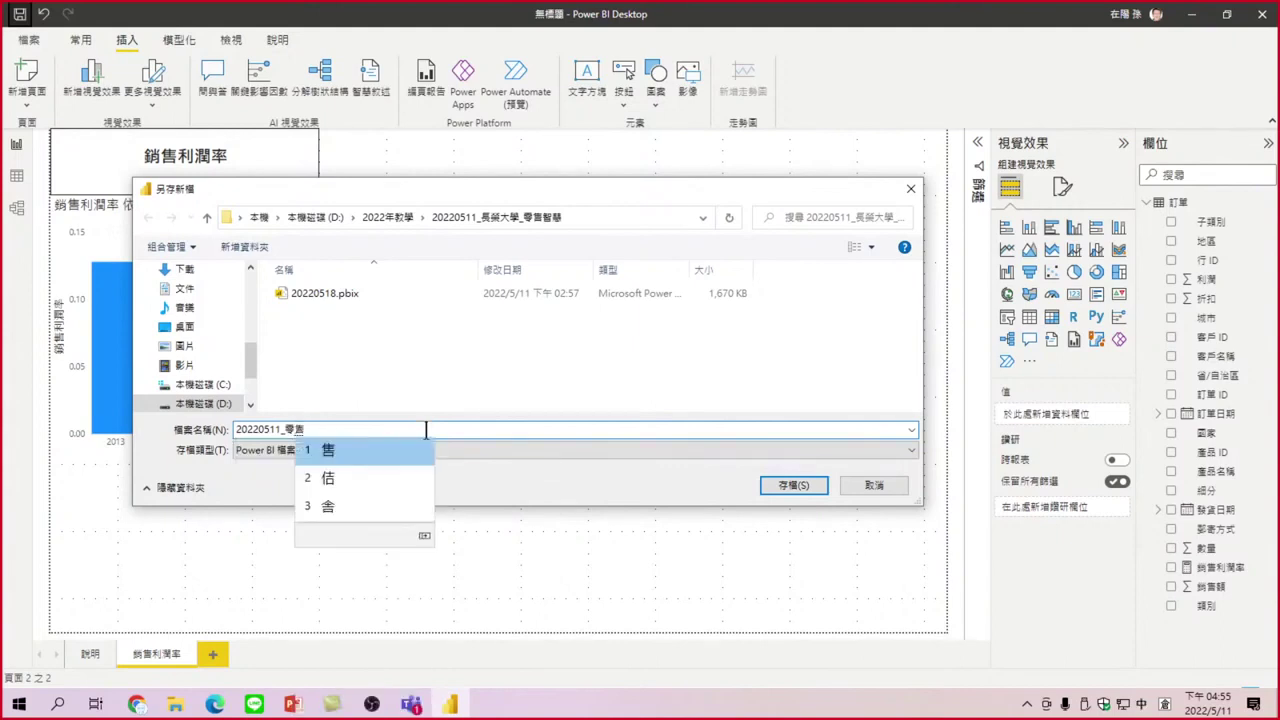
type("智慧")
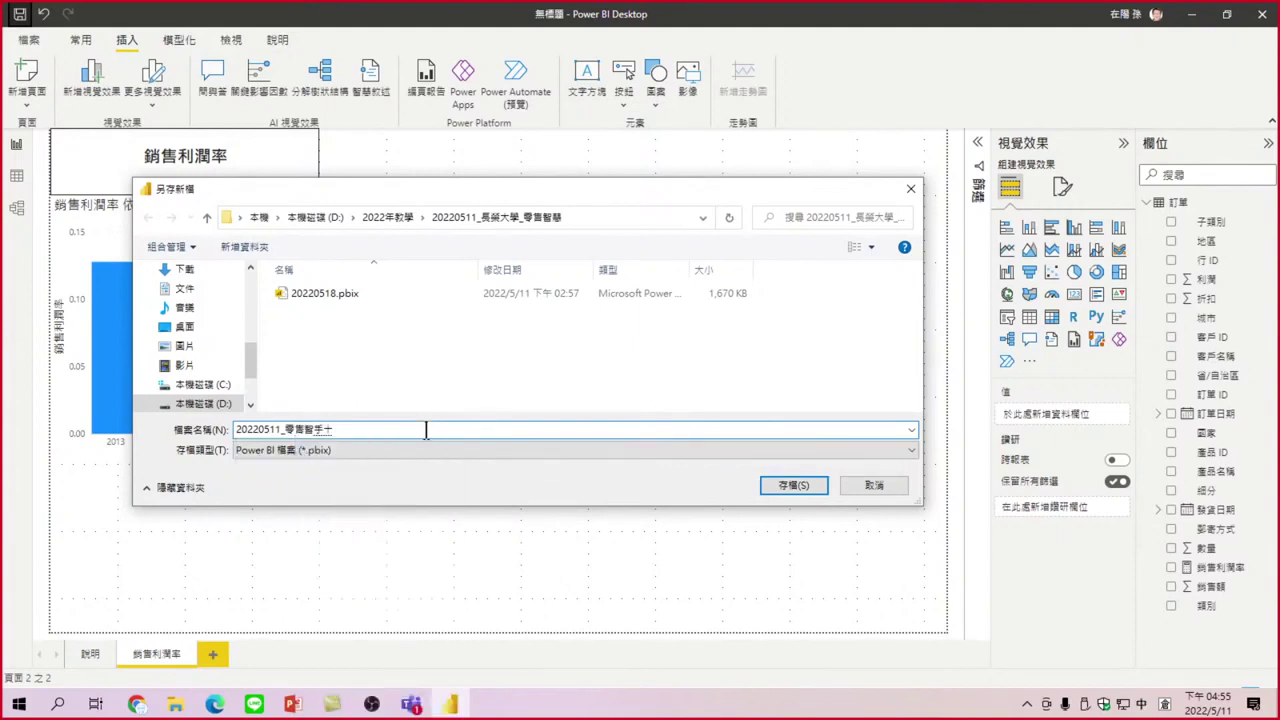
key("Return")
key("Escape")
type("1")
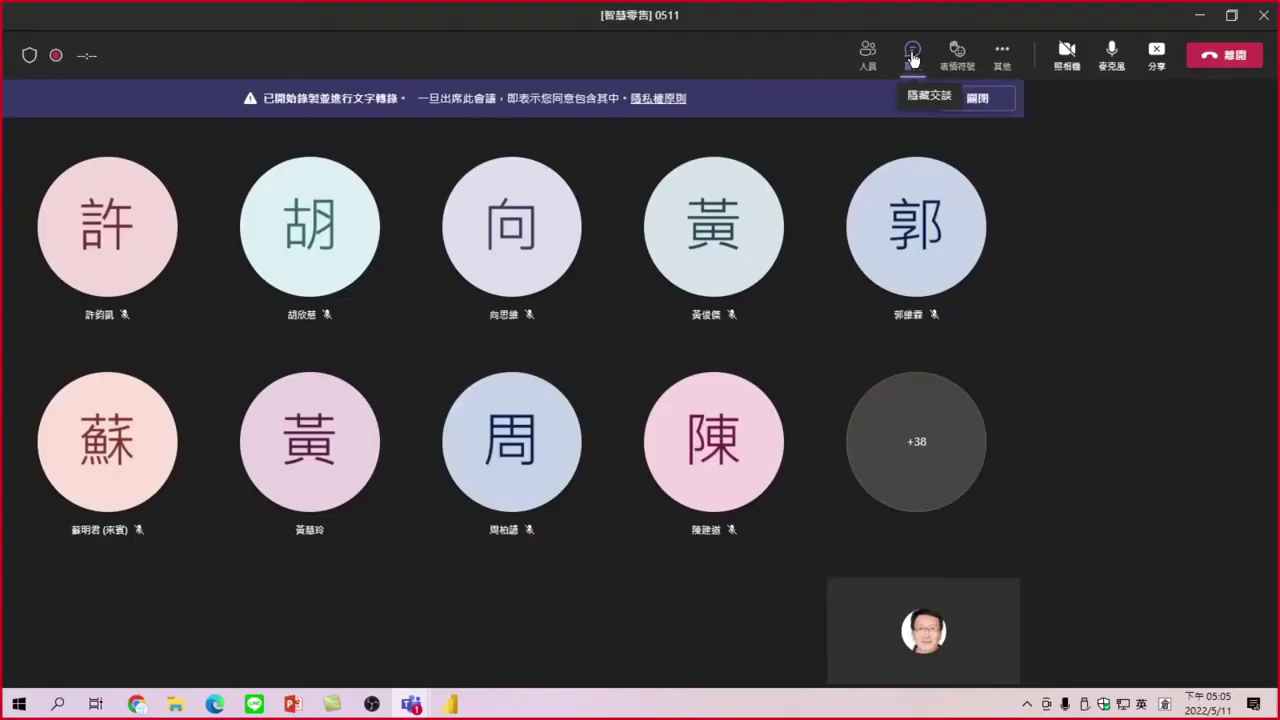
Hide the chat panel in the Teams meeting window
left_click(912, 58)
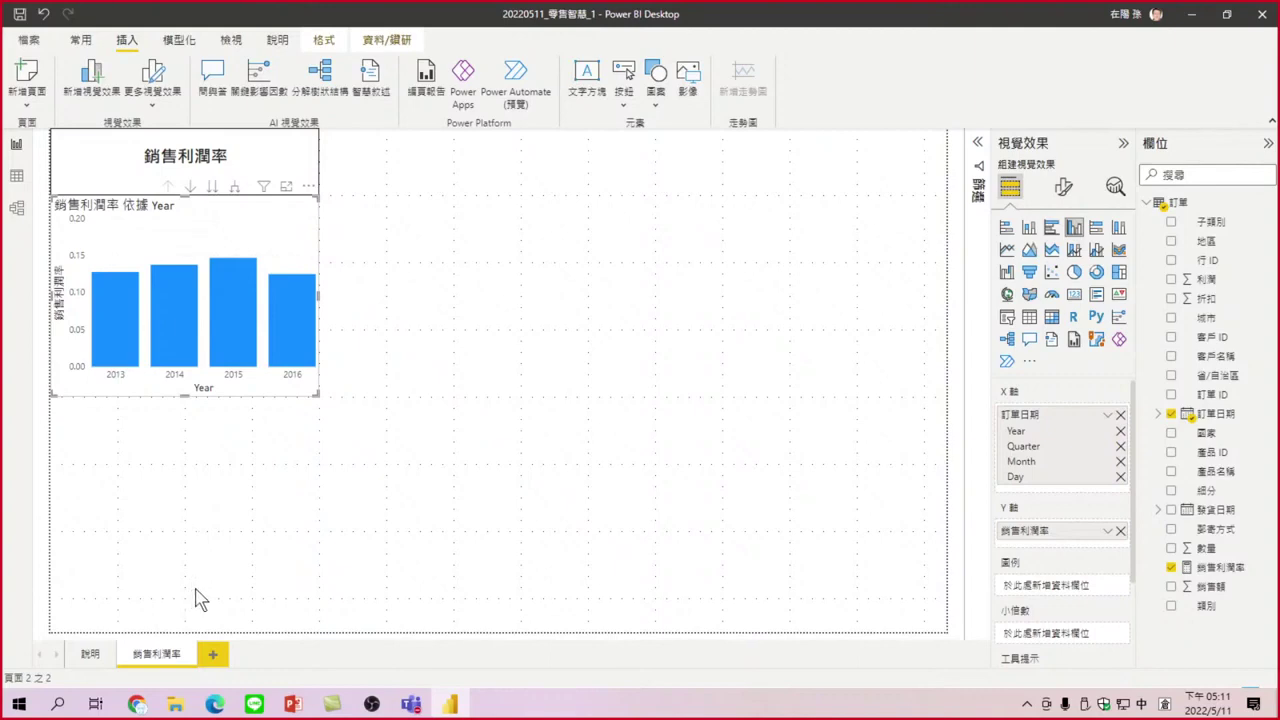
Add a table visual showing 訂單日期 fields and 銷售利潤率
left_click(1028, 318)
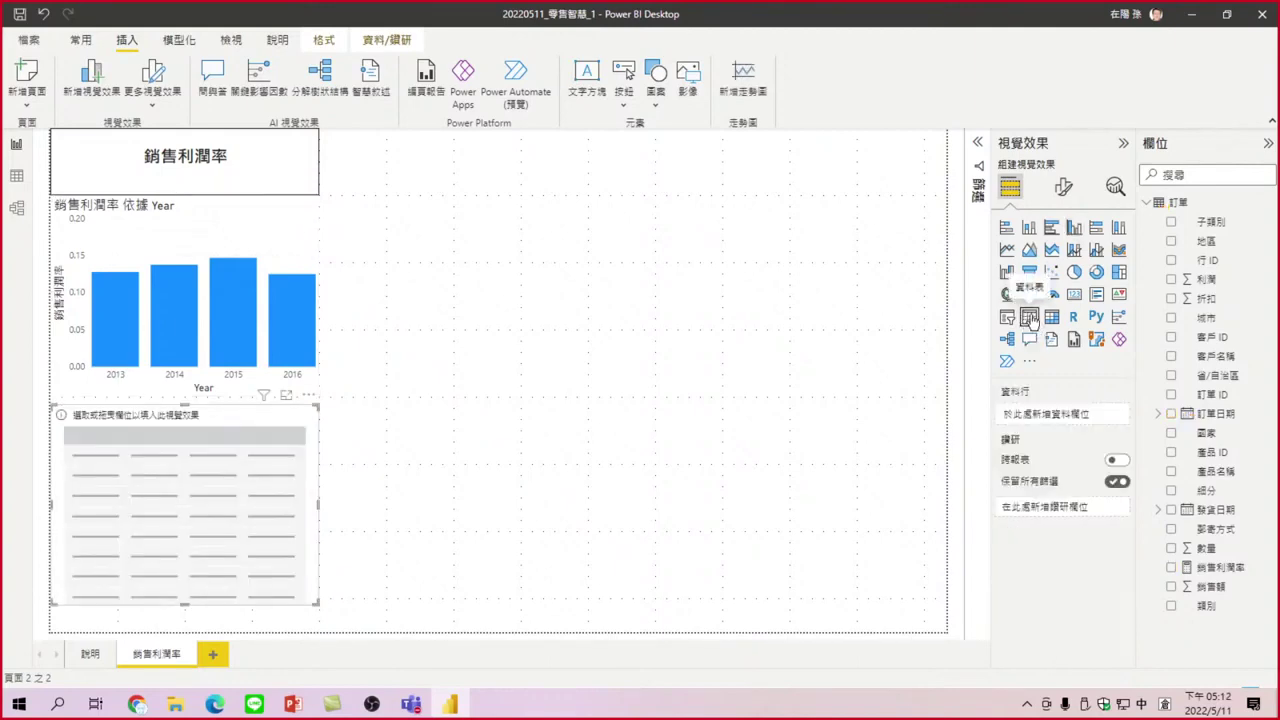
left_click(1171, 415)
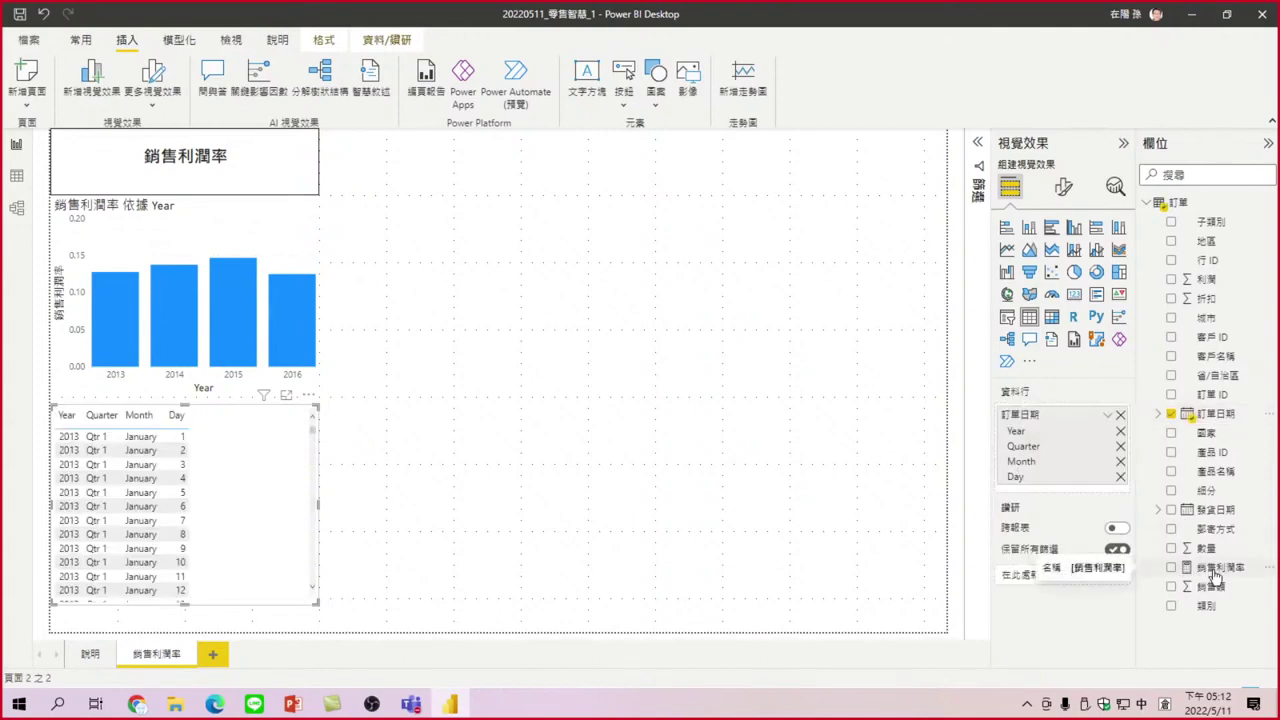
left_click(1171, 567)
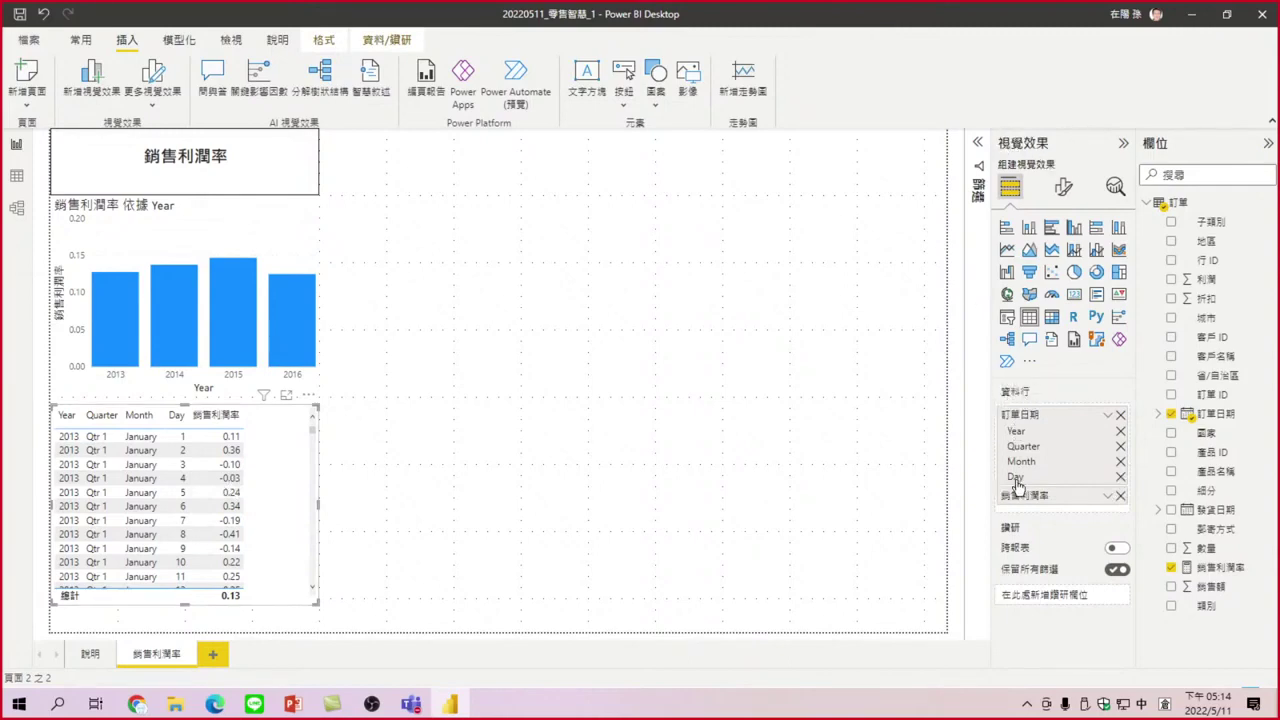
Remove Day, Month and Quarter from the table's columns, leaving Year and 銷售利潤率
left_click(1120, 477)
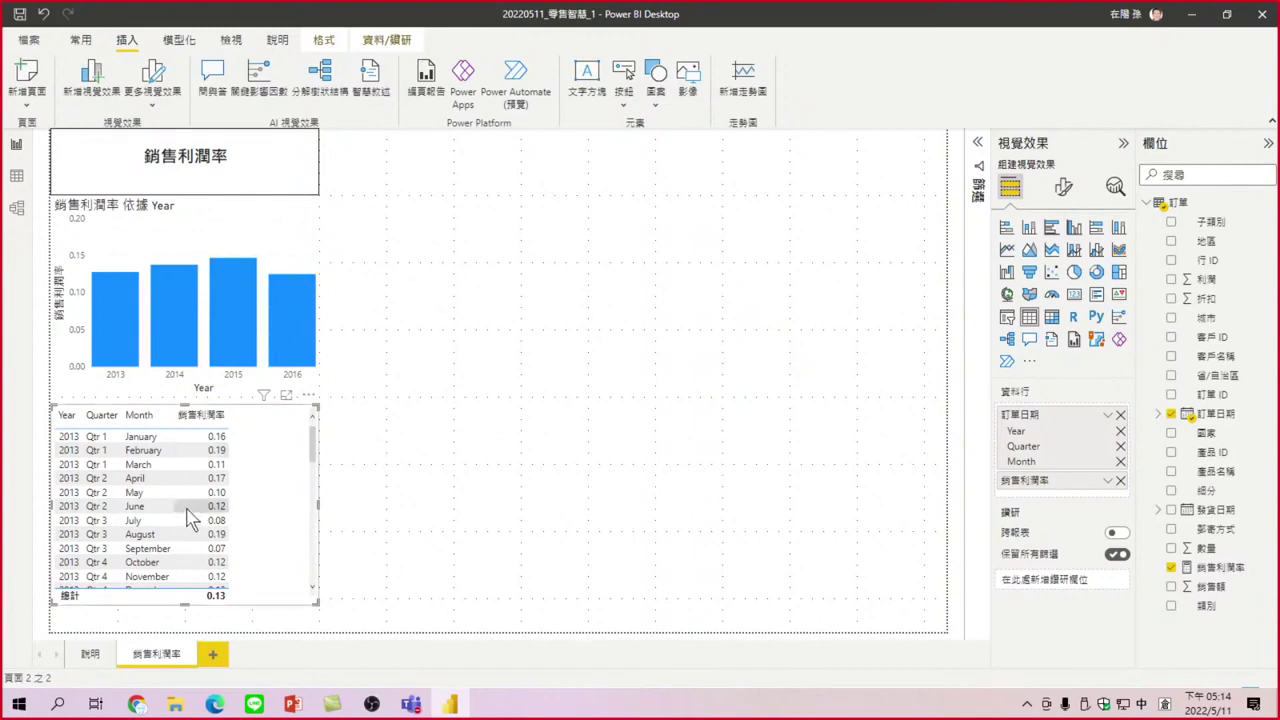
left_click(1120, 462)
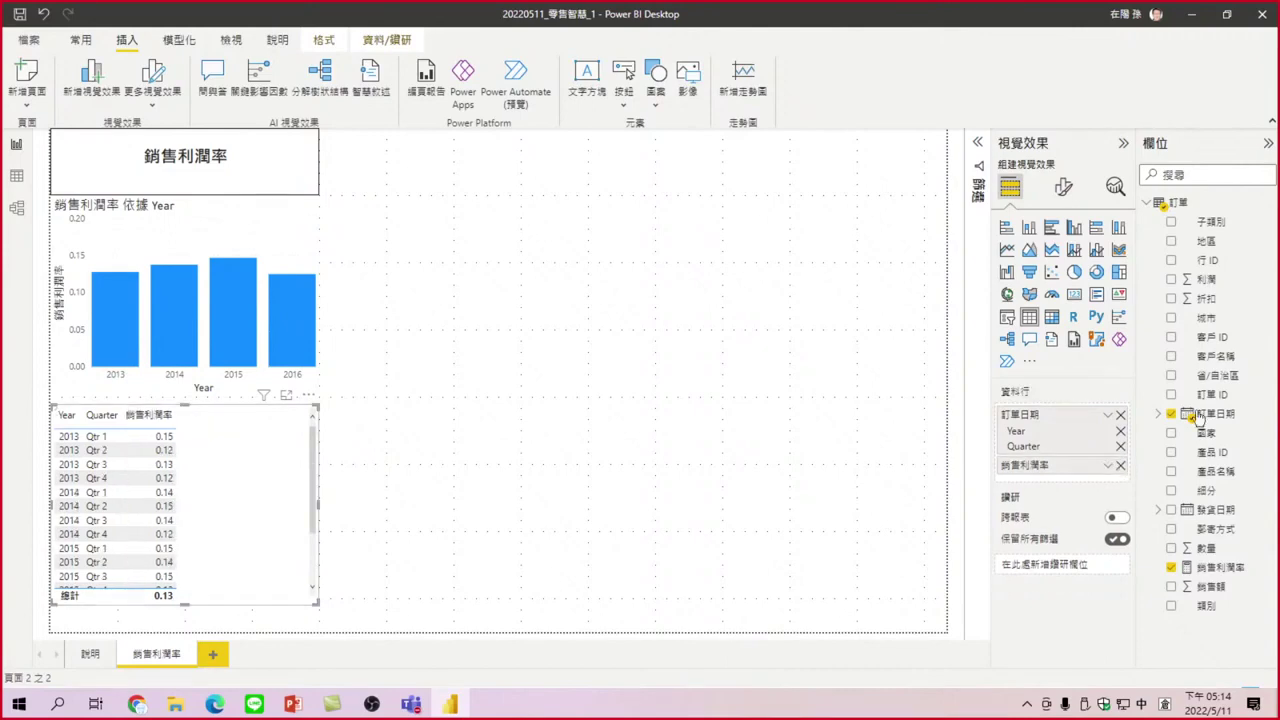
left_click(1120, 446)
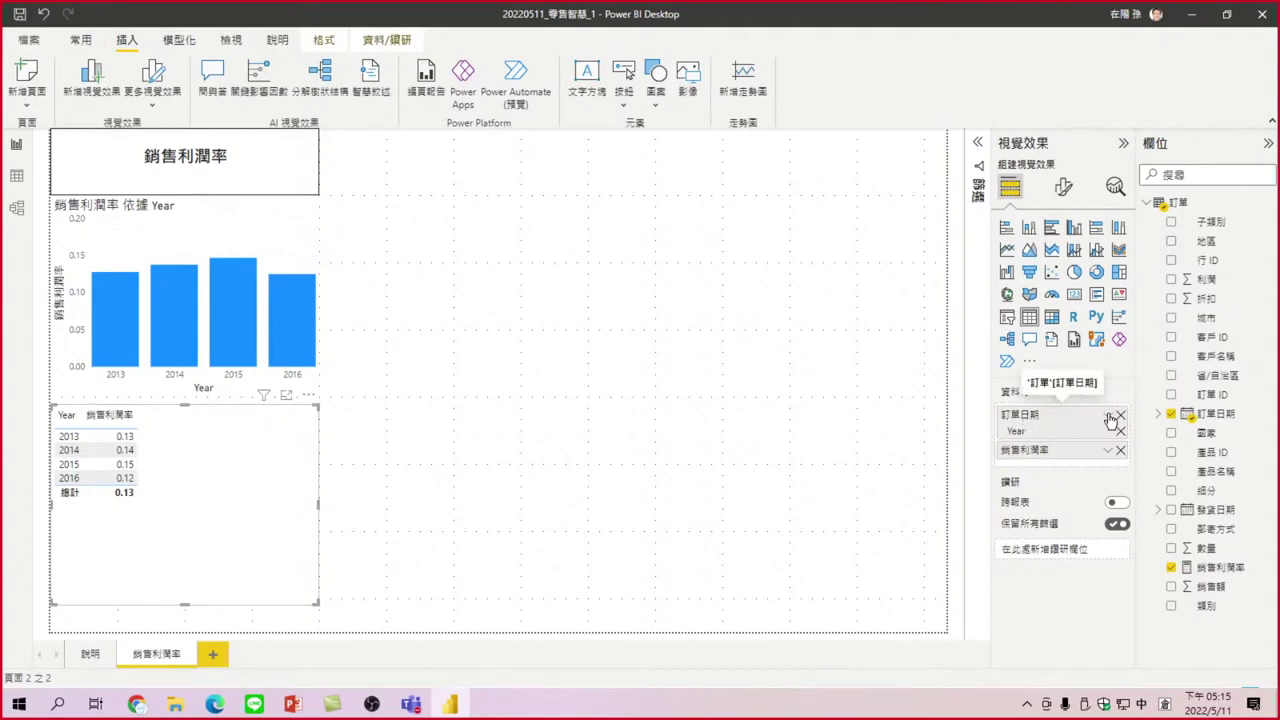
Switch the table's 訂單日期 field from Date Hierarchy to plain 訂單日期 dates
left_click(1110, 418)
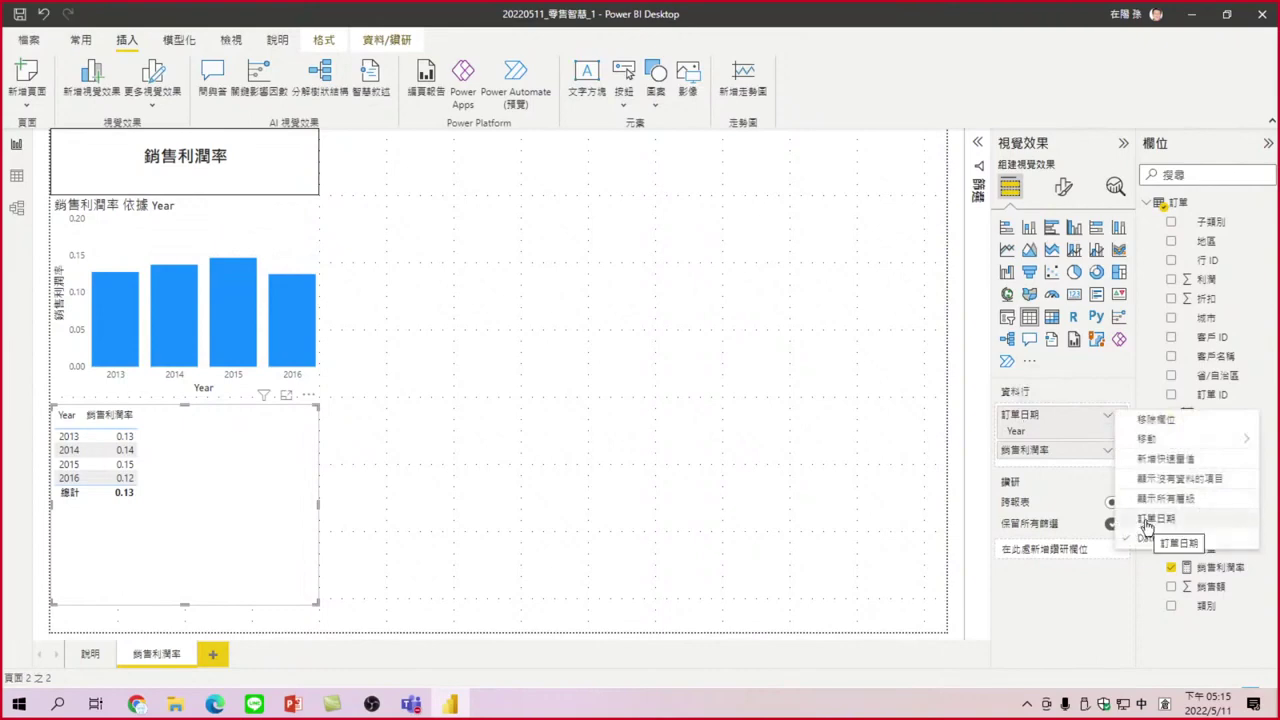
left_click(1150, 519)
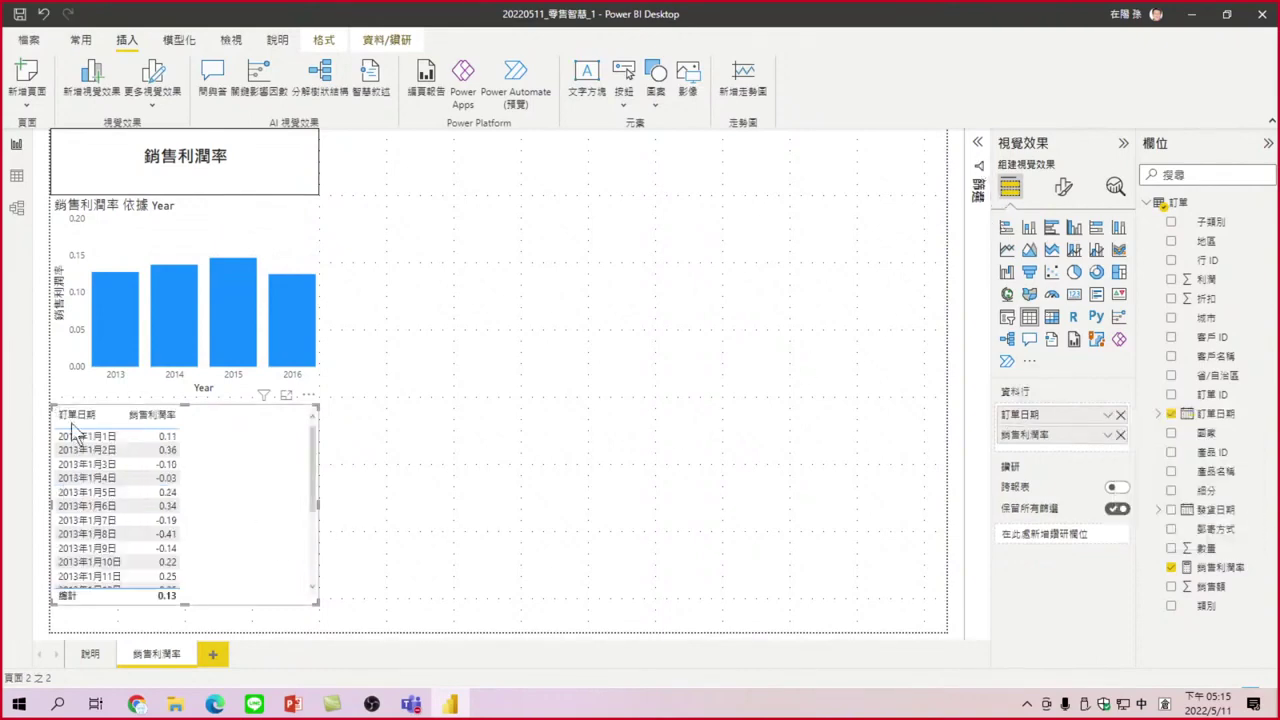
left_click(1108, 415)
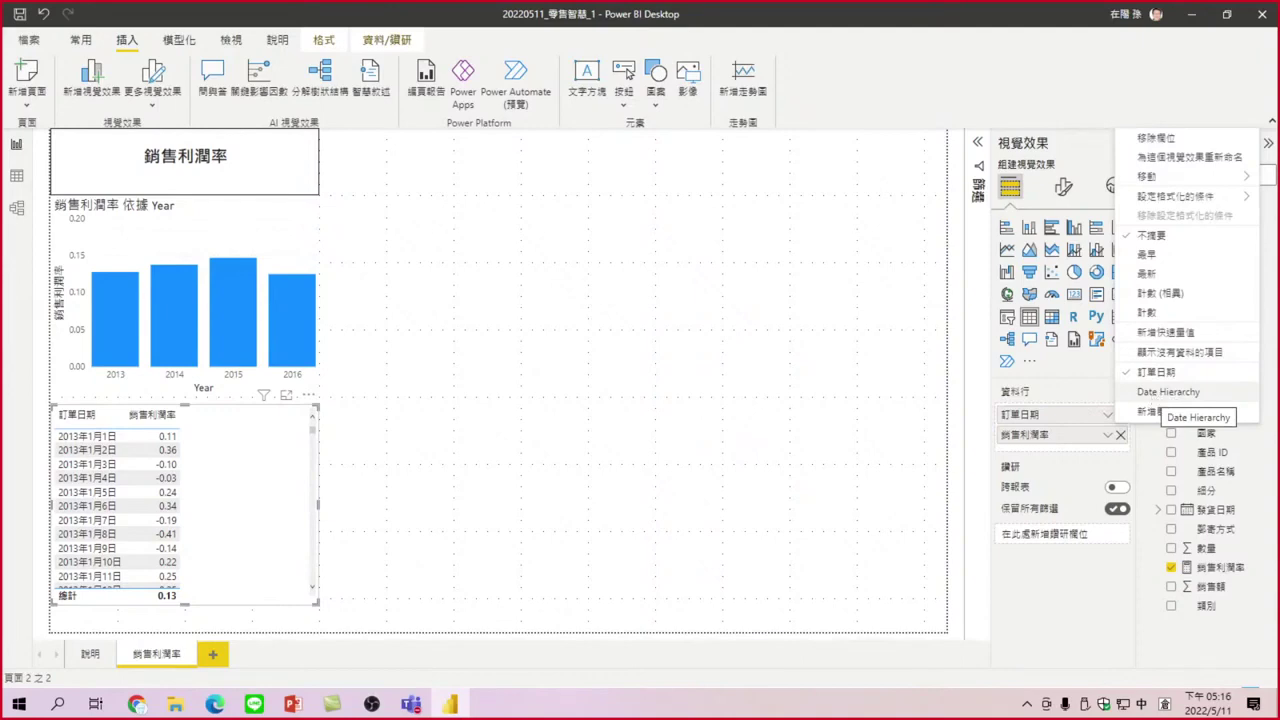
Switch 訂單日期 back to Date Hierarchy and remove Day and Month, leaving Year and Quarter in the table
left_click(1157, 398)
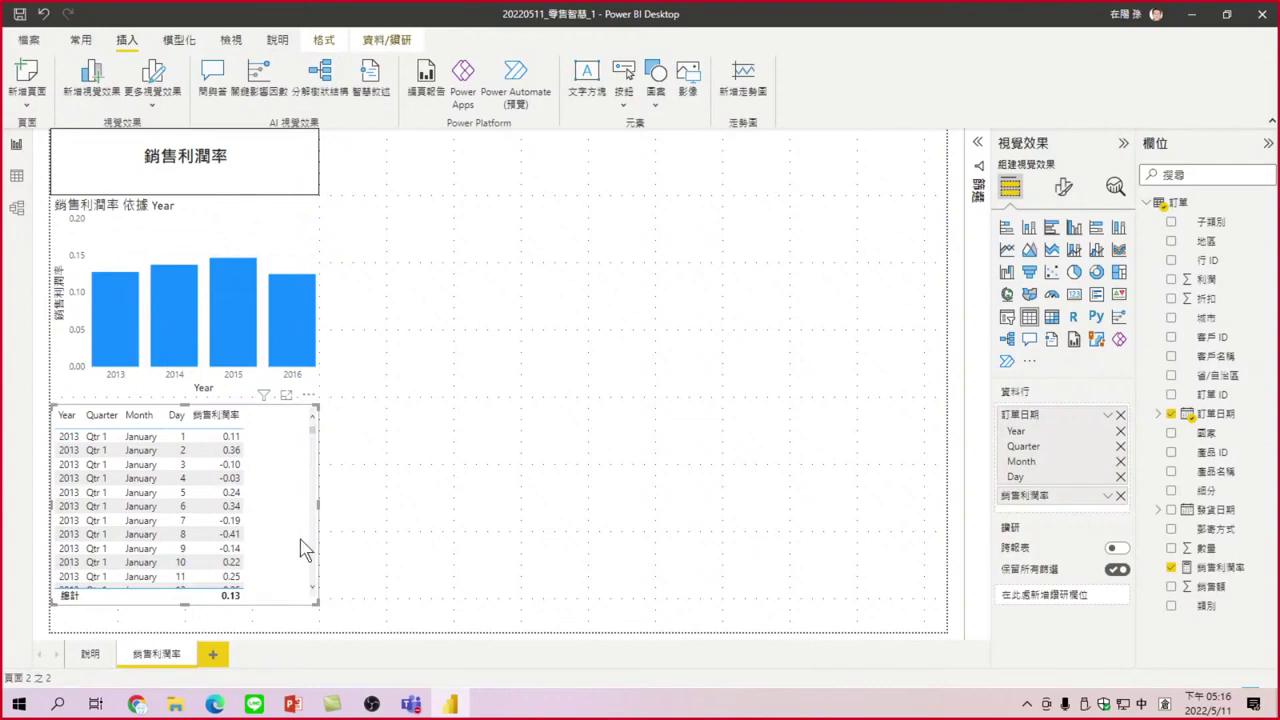
left_click(1121, 477)
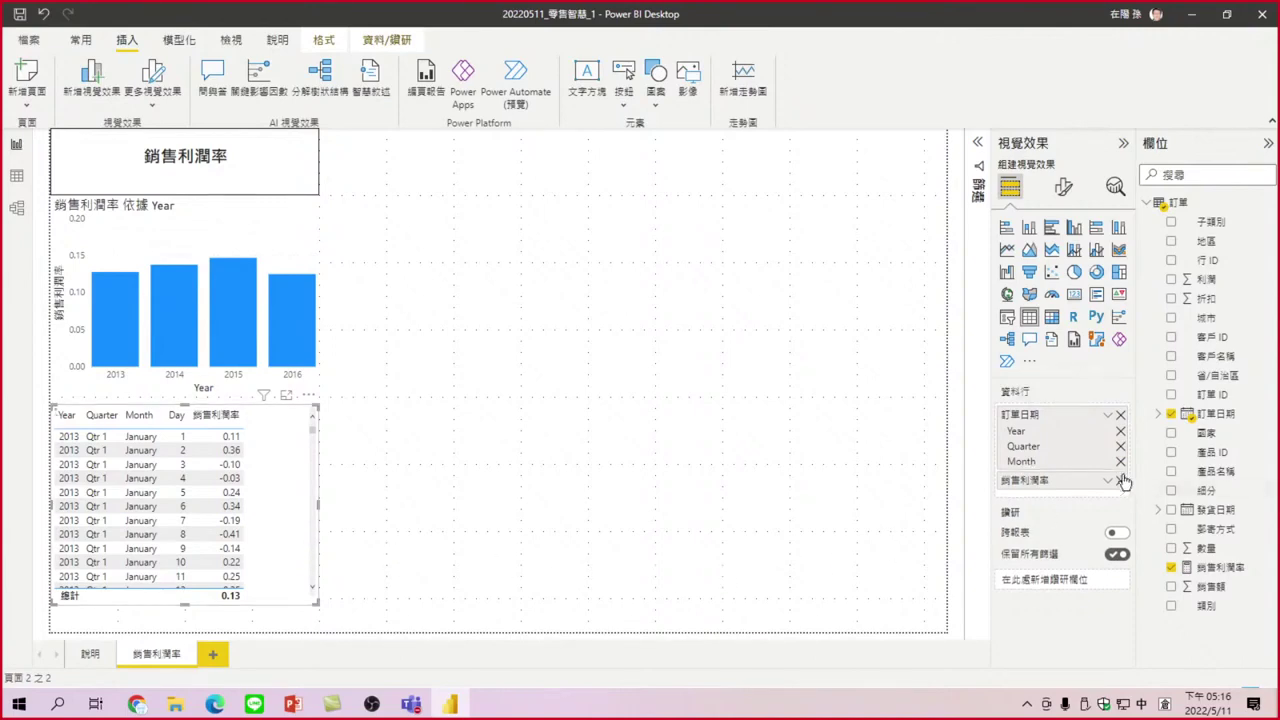
left_click(1121, 463)
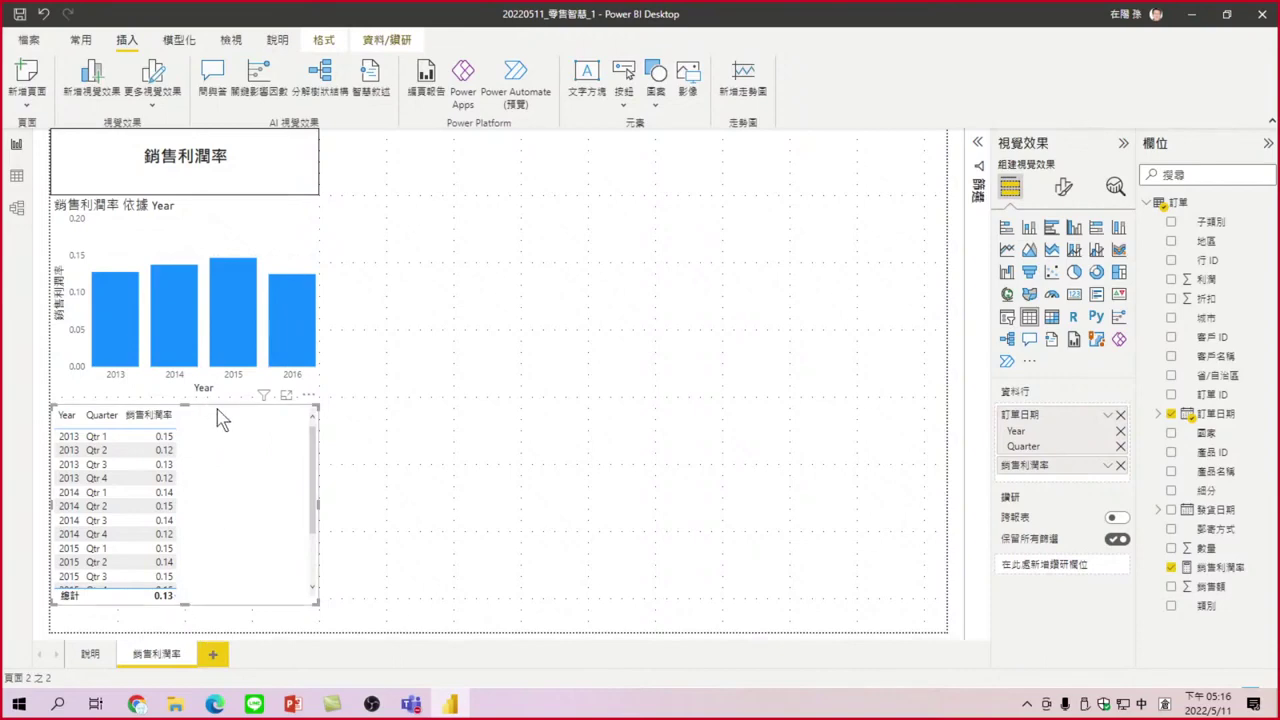
Move the quarterly table slightly lower and make room to enlarge the yearly margin column chart
left_click(449, 430)
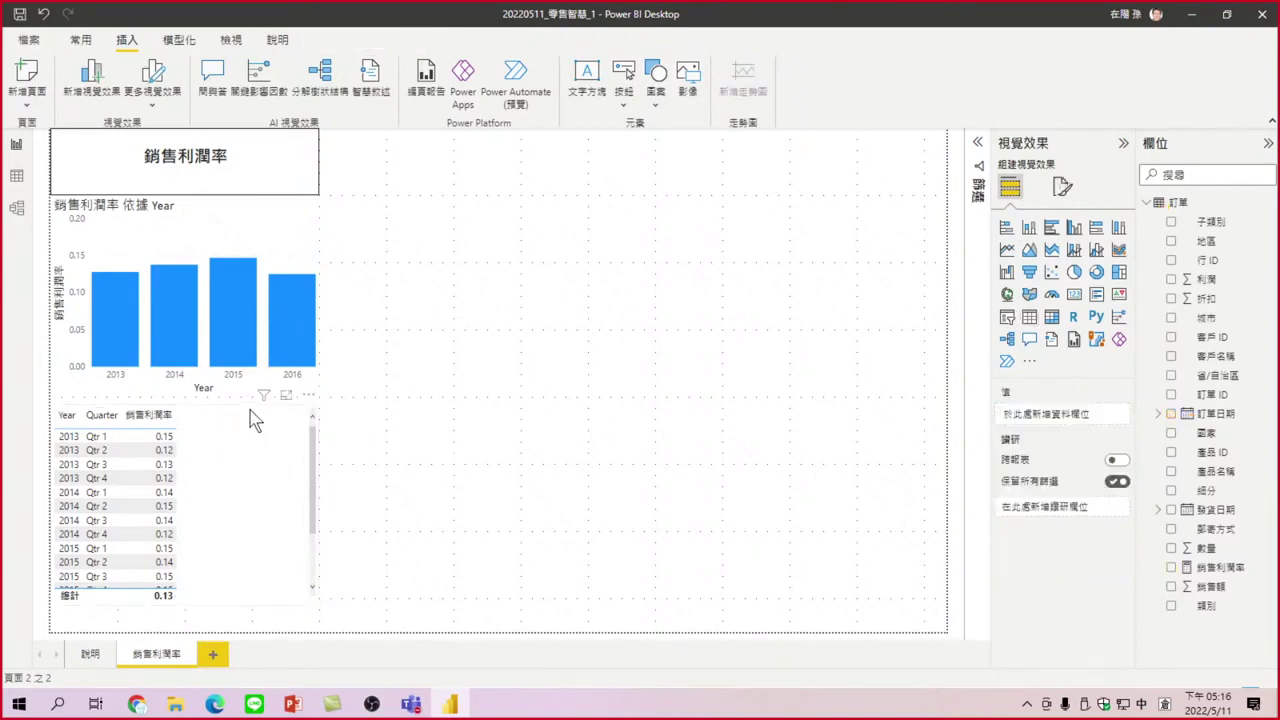
left_click_drag(251, 419, 245, 446)
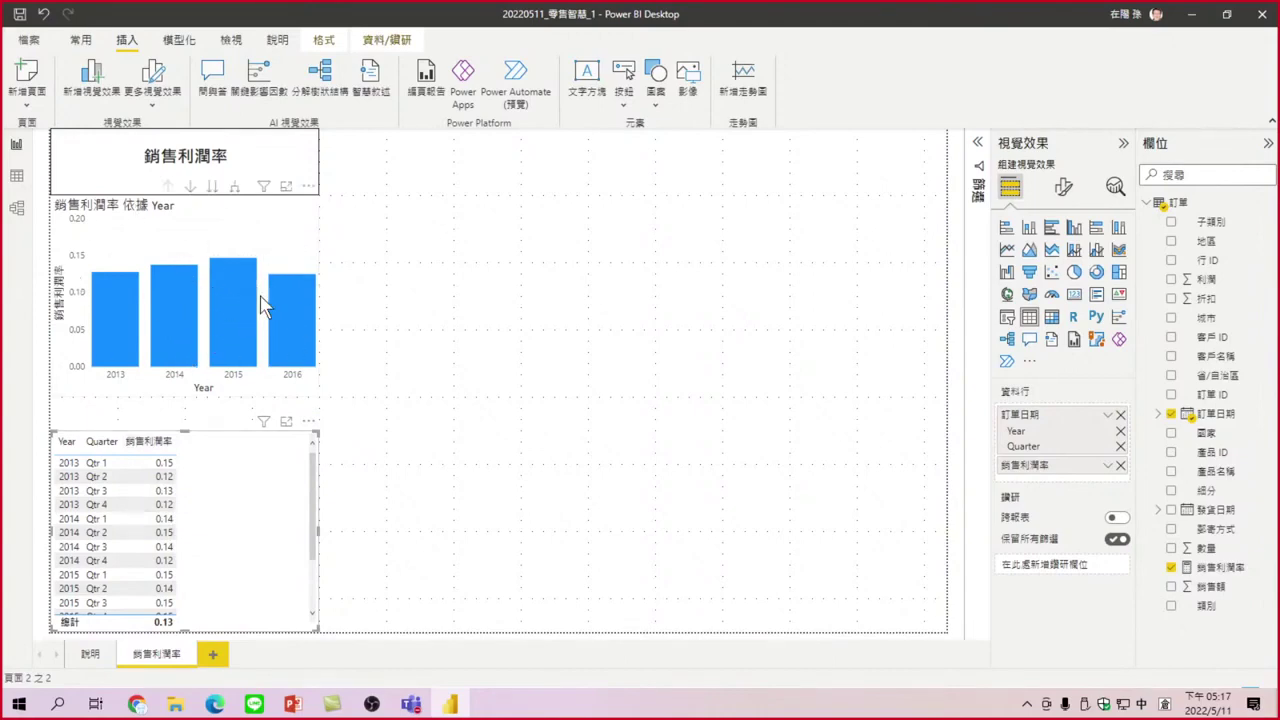
mouse_move(257, 270)
left_click(265, 228)
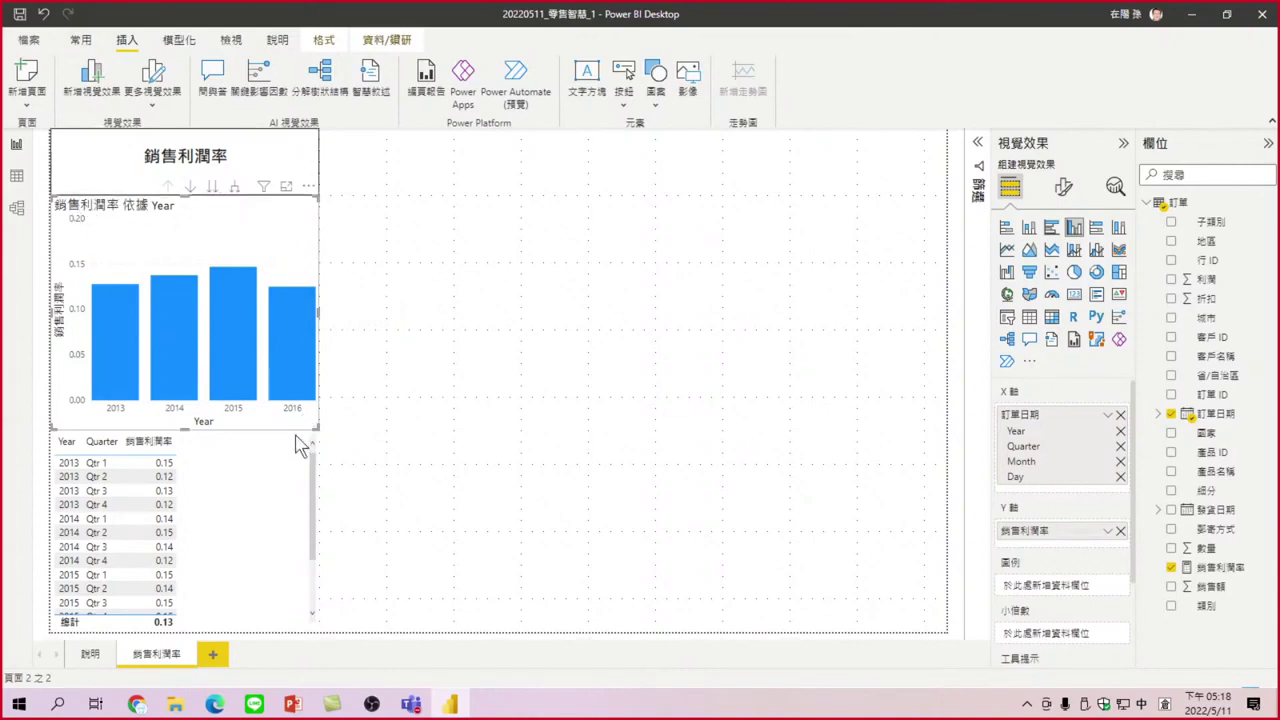
left_click(160, 227)
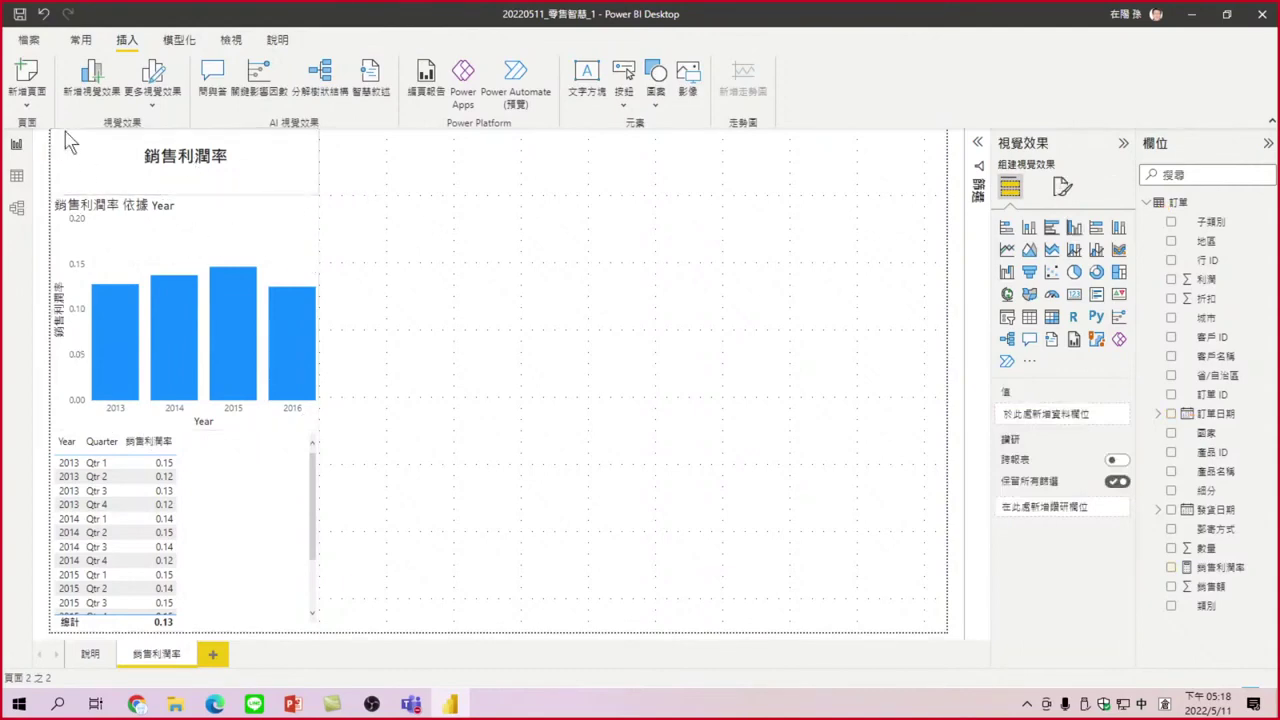
left_click(265, 252)
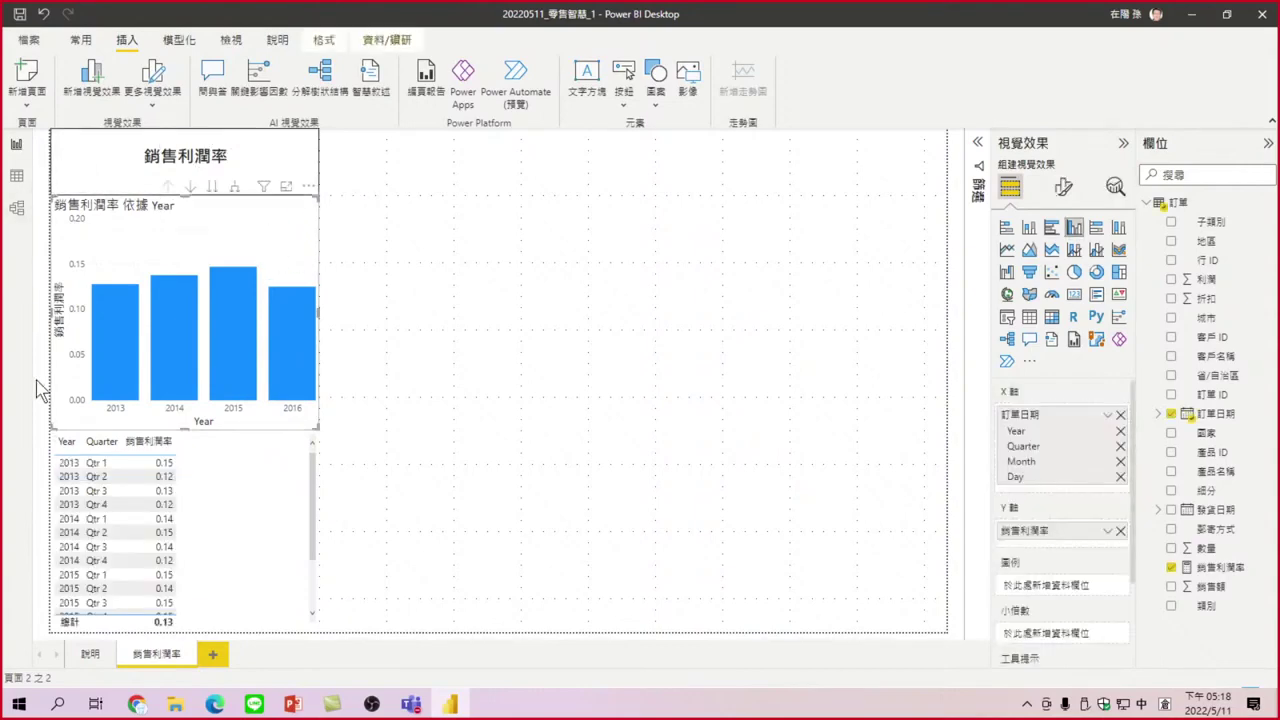
left_click(492, 366)
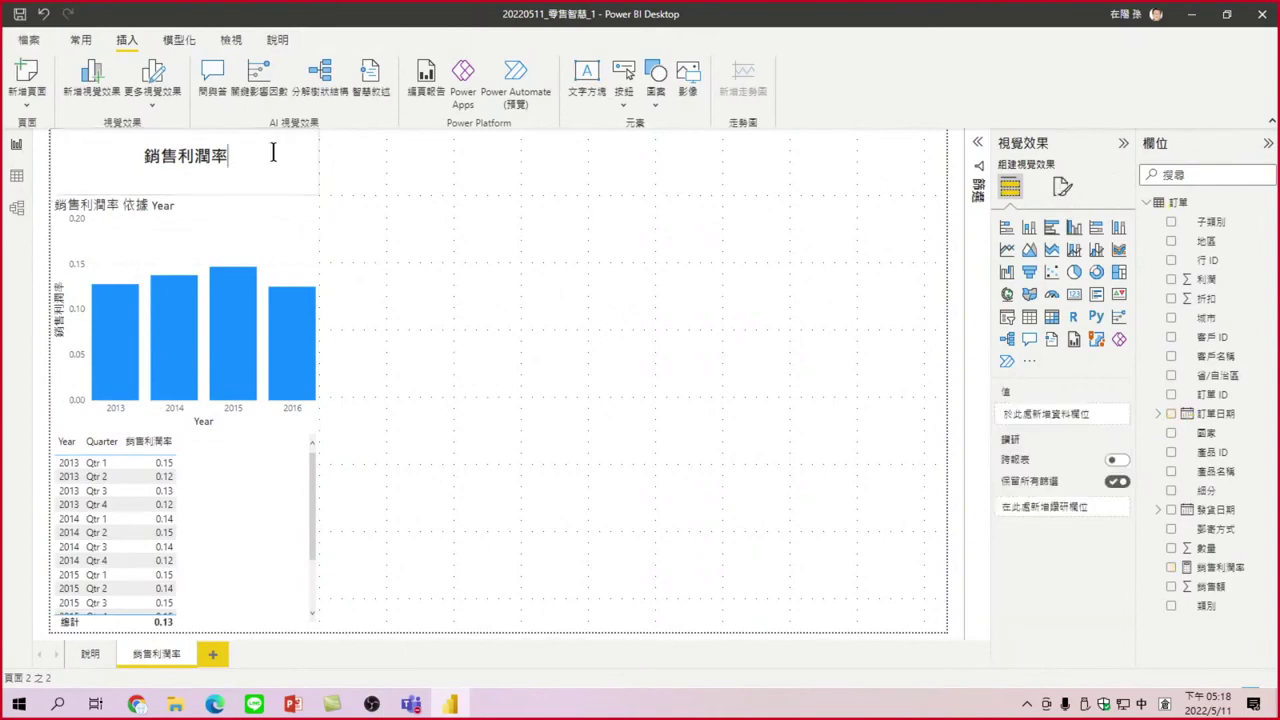
left_click(283, 183)
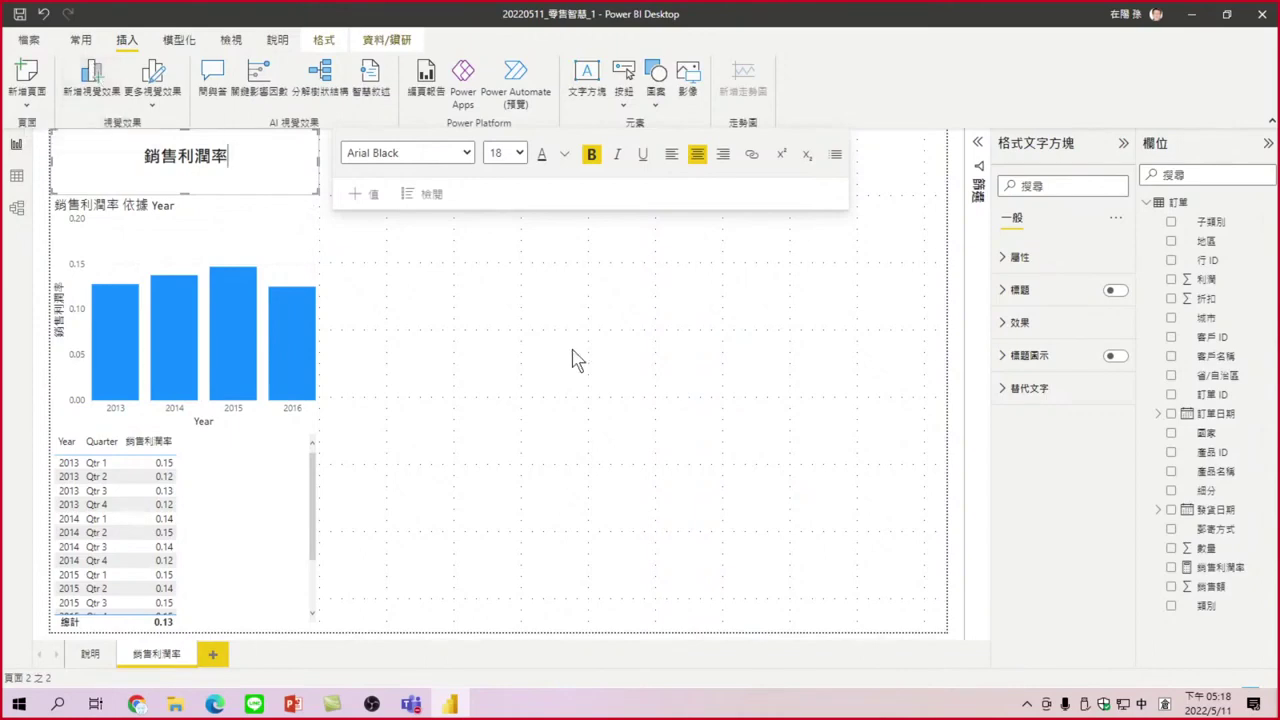
left_click(540, 368)
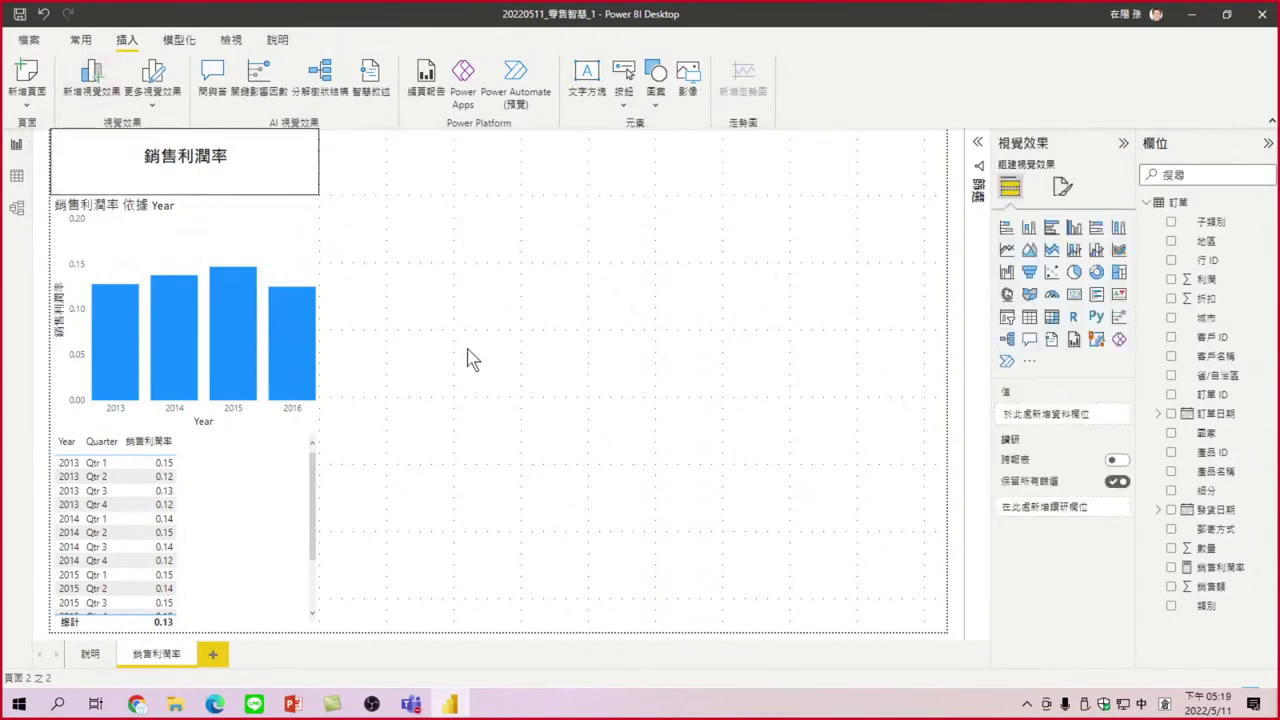
left_click(246, 162)
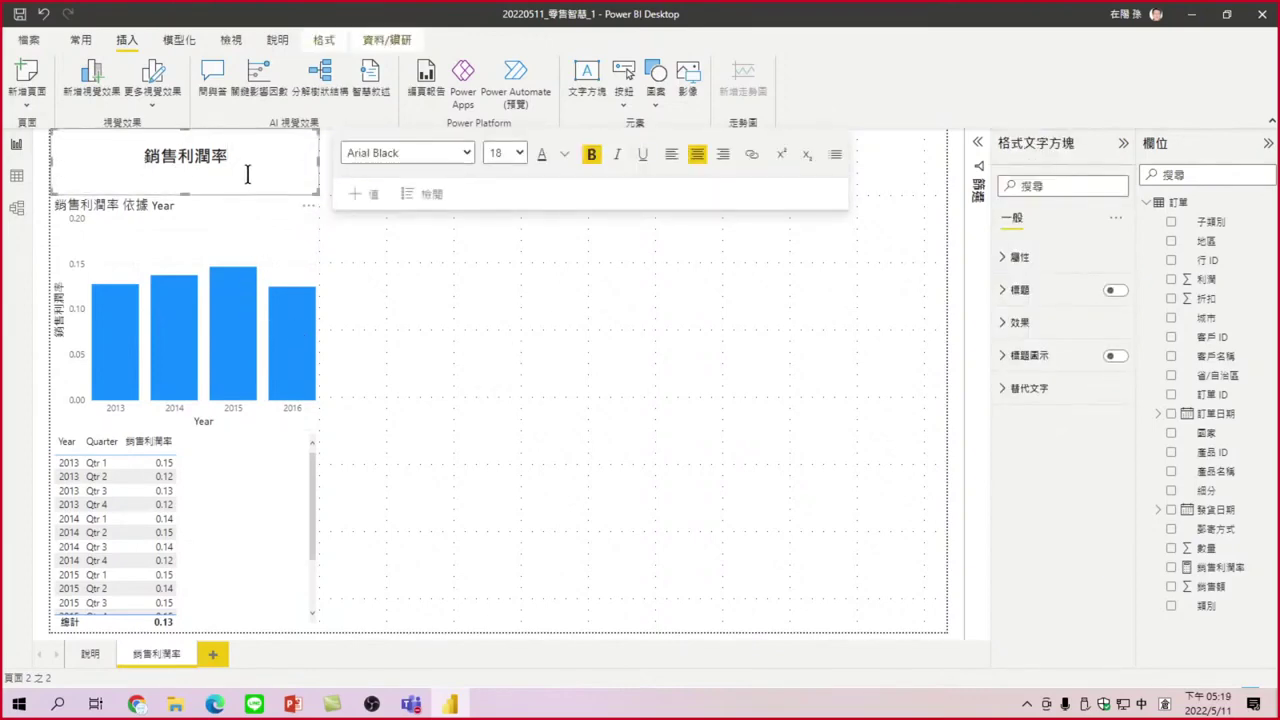
Copy the 銷售利潤率 title box's black border onto the yearly column chart with Format Painter
left_click(80, 42)
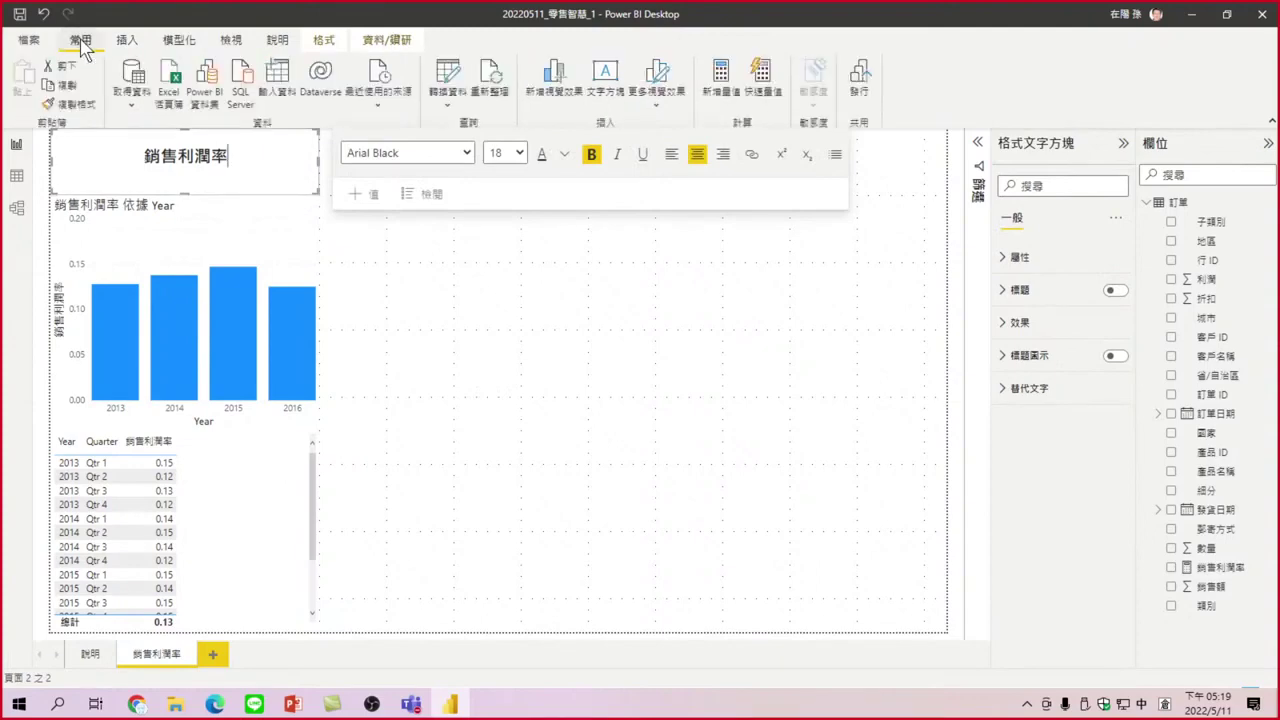
left_click(74, 104)
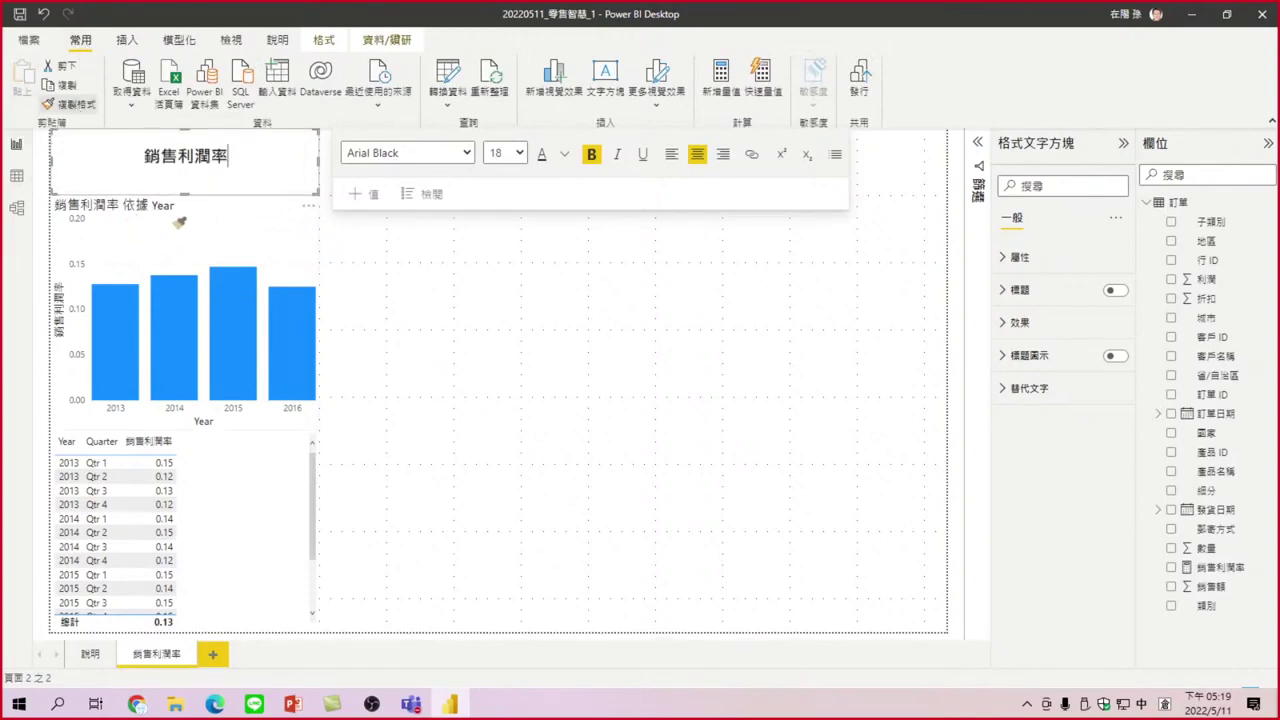
left_click(179, 222)
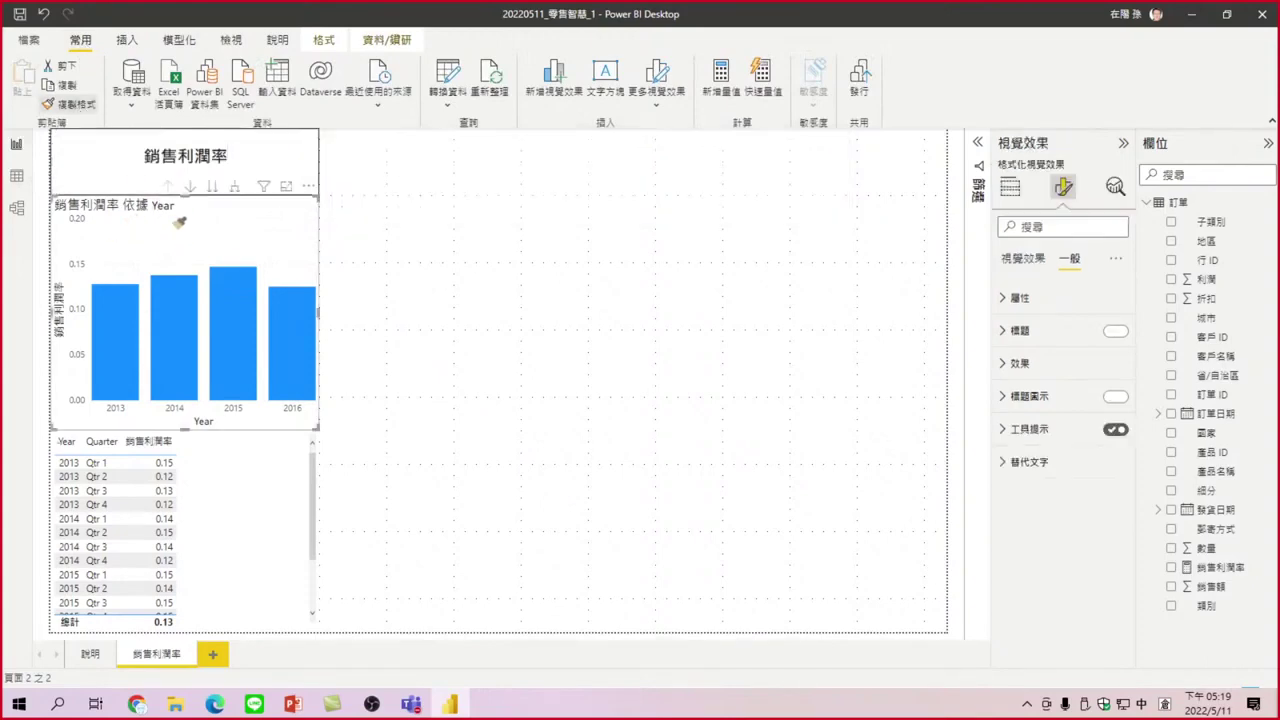
left_click(478, 310)
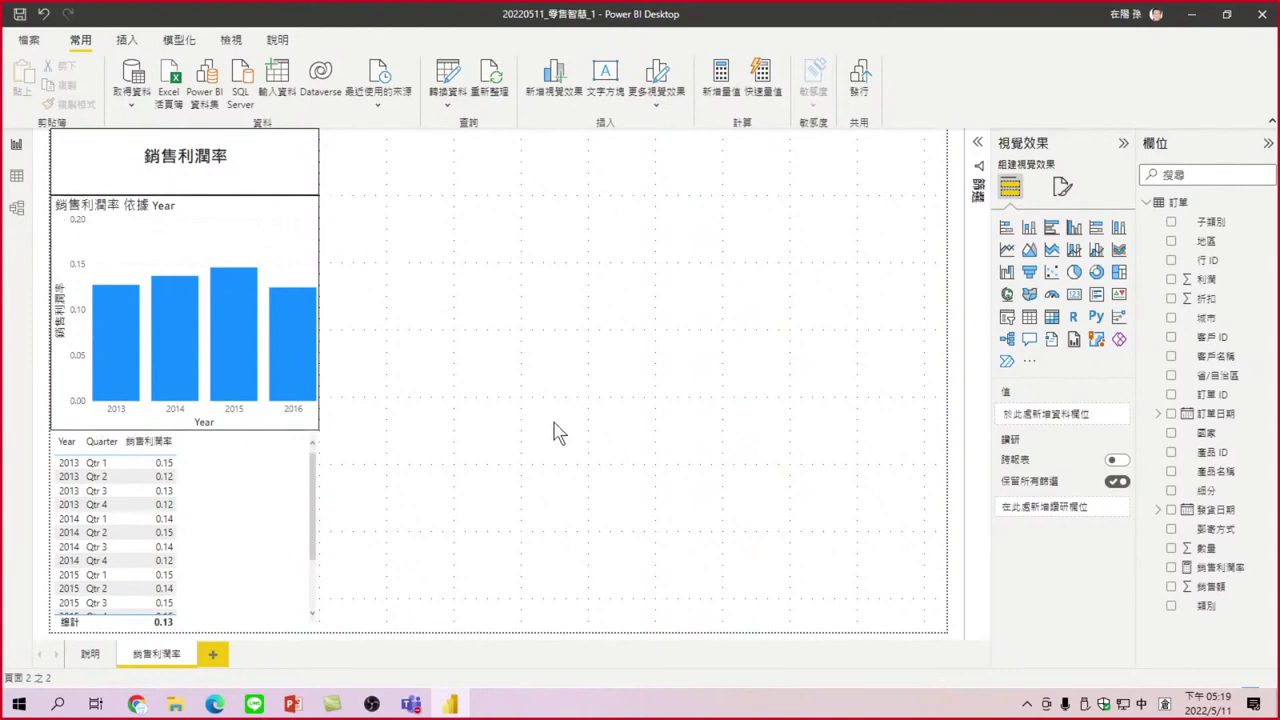
Paint the column chart's black border onto the quarterly 銷售利潤率 table
left_click(194, 224)
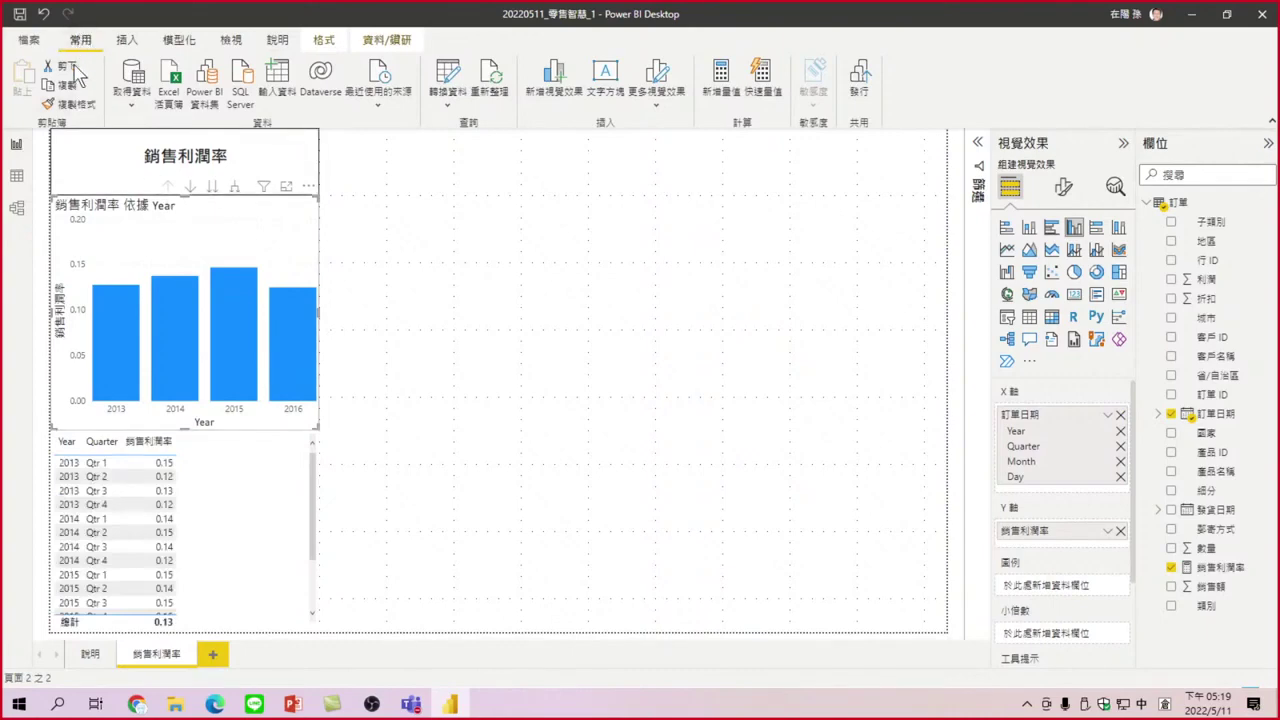
left_click(76, 104)
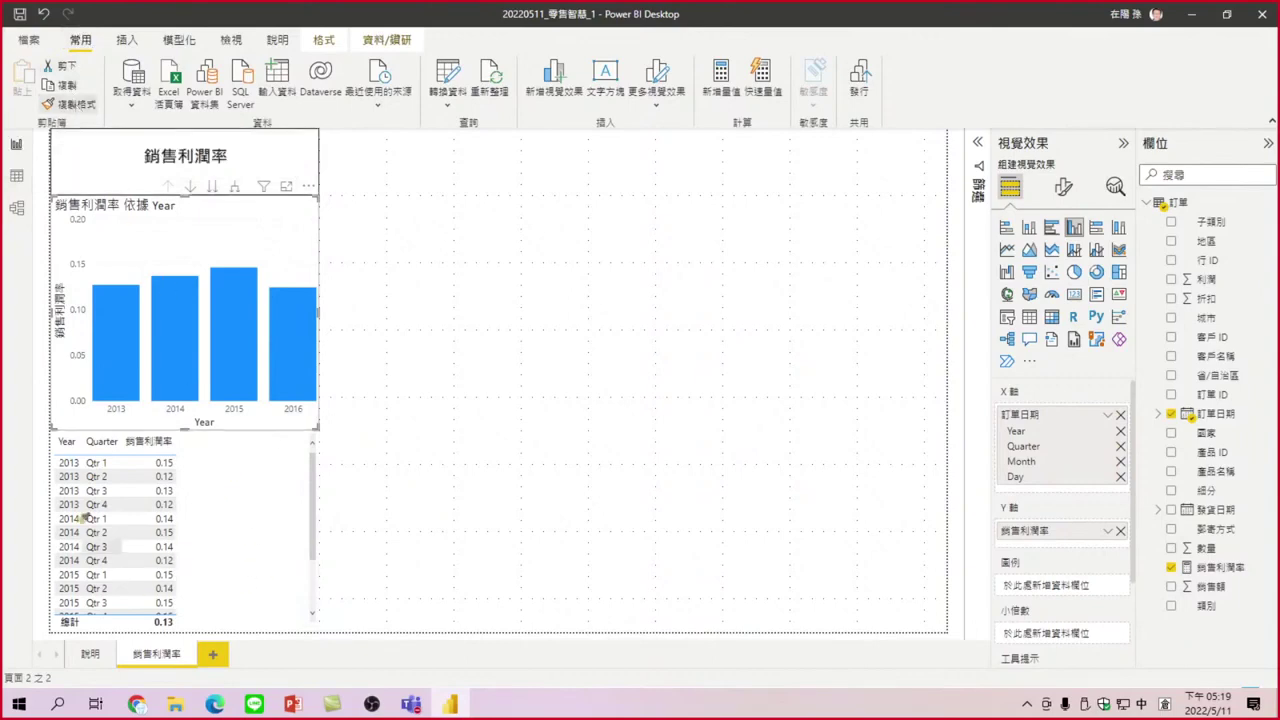
left_click(262, 444)
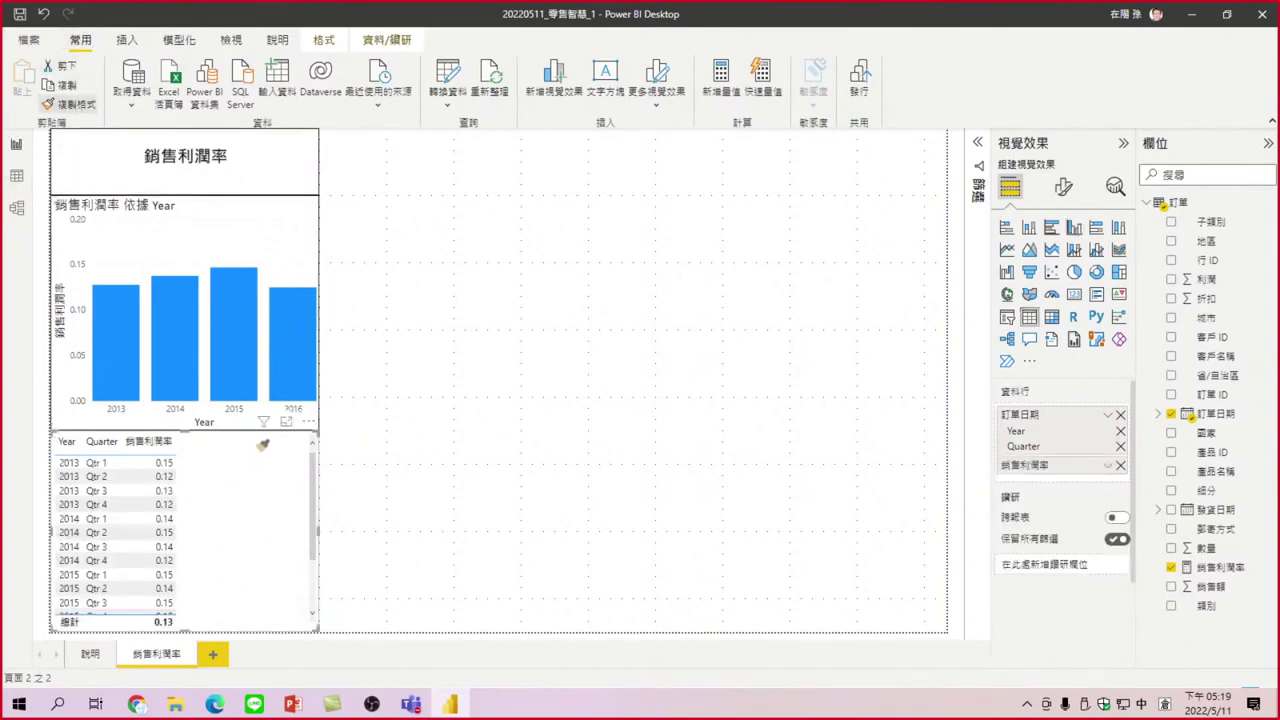
left_click(517, 428)
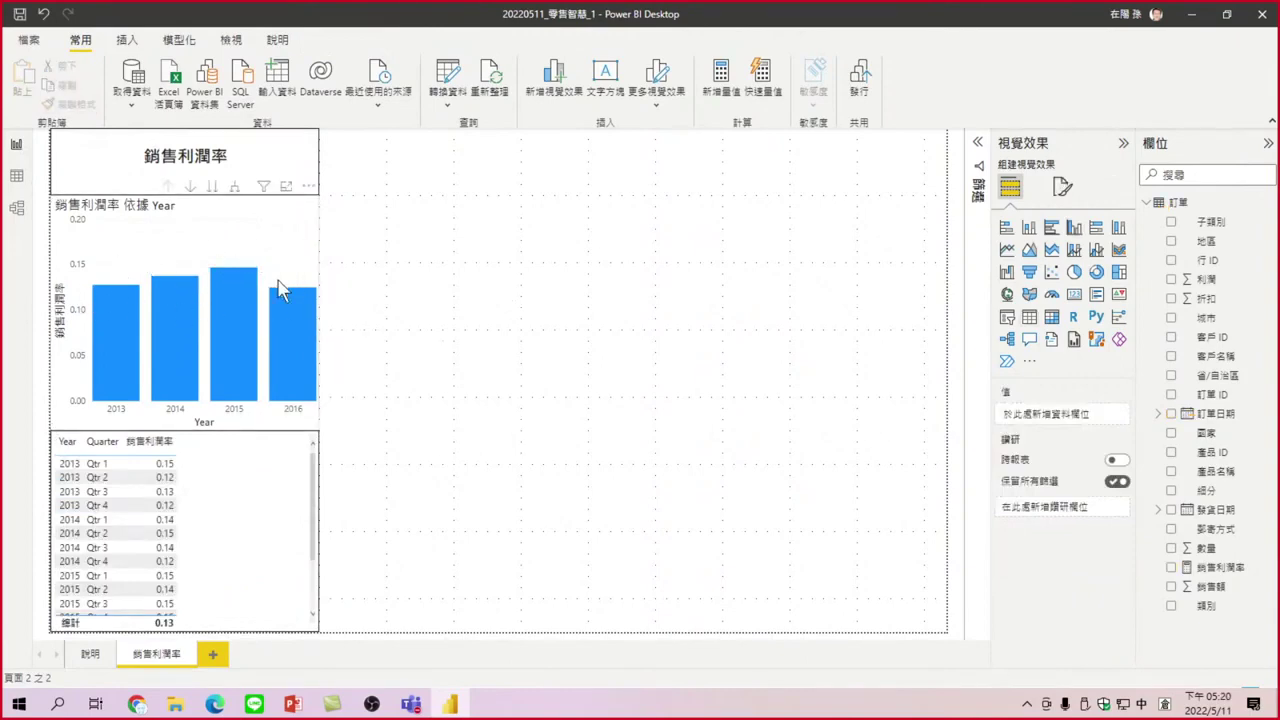
mouse_move(220, 297)
left_click(224, 228)
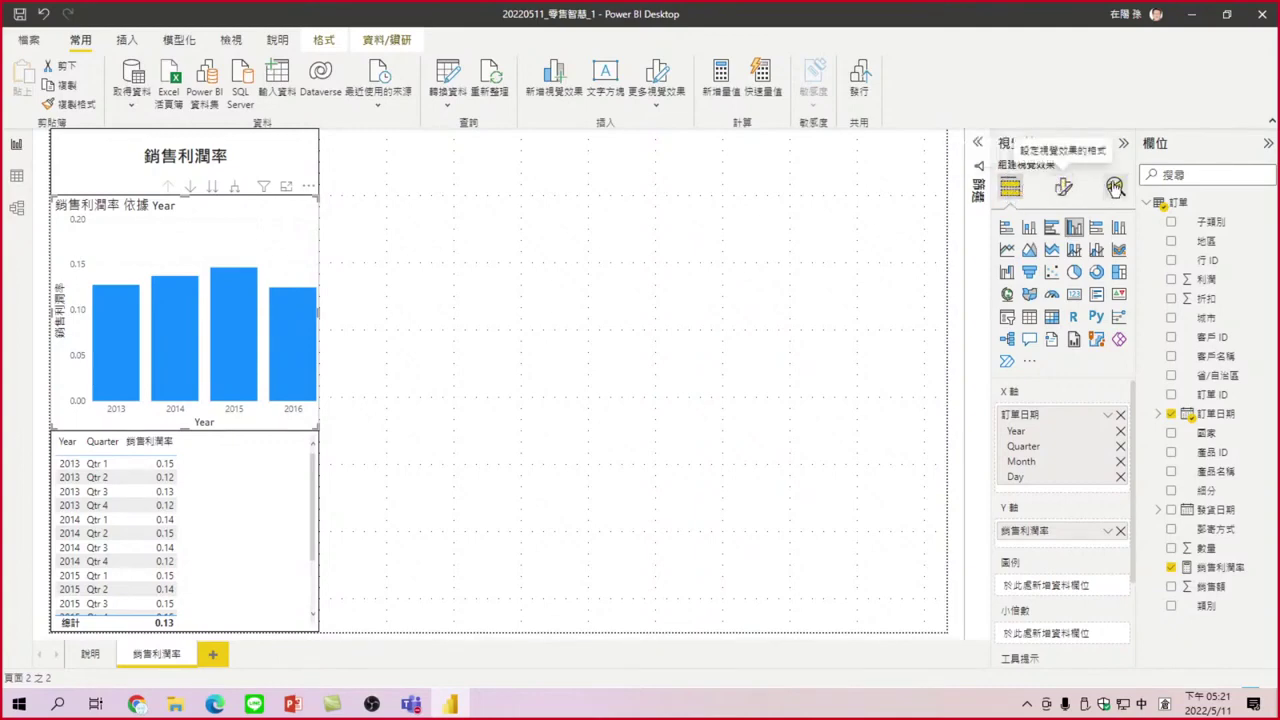
Show the yearly column chart's General format settings in the Visualizations pane
left_click(1064, 195)
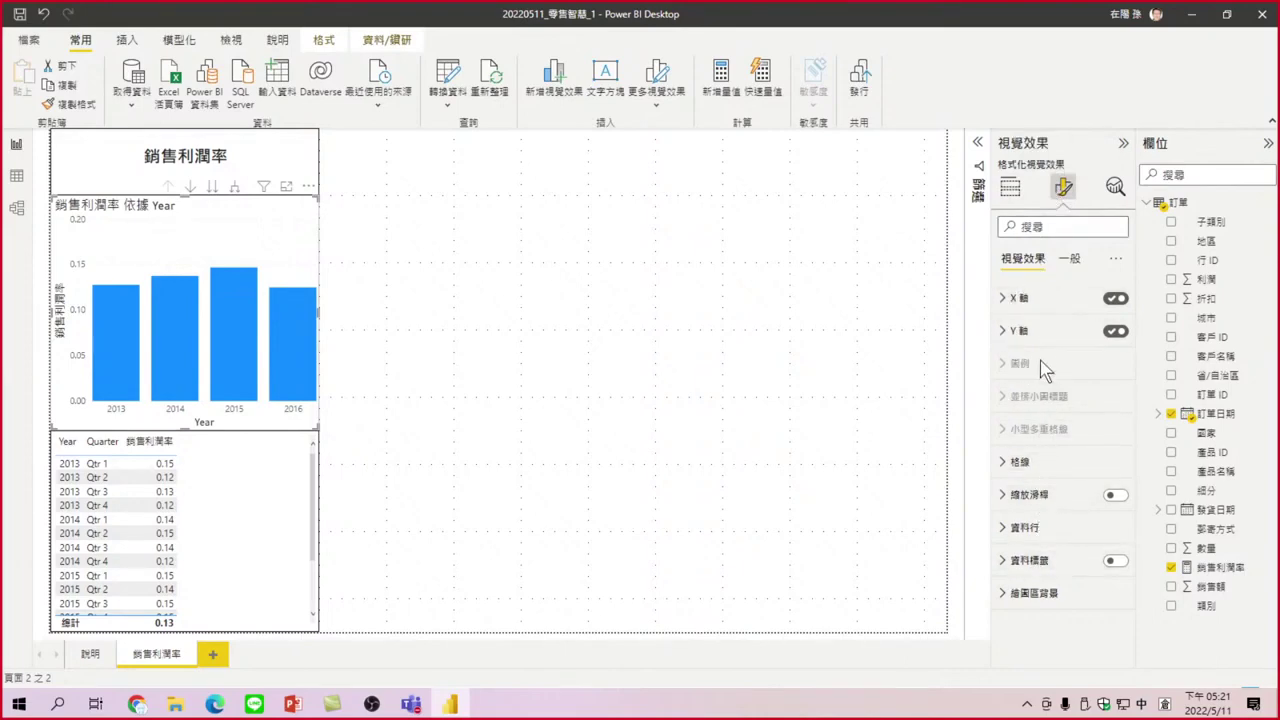
left_click(1075, 259)
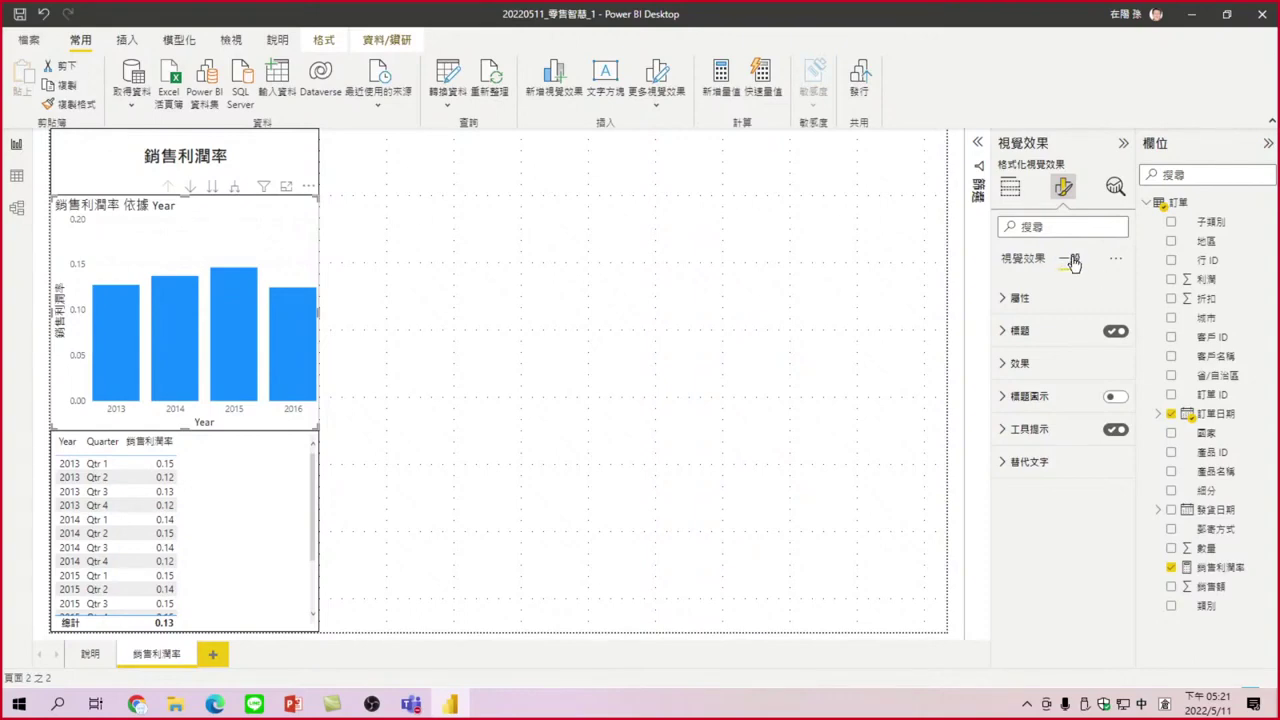
Edit the chart title to 各年銷售利潤率 by prefixing 各年 and deleting 依據 Year
left_click(1012, 338)
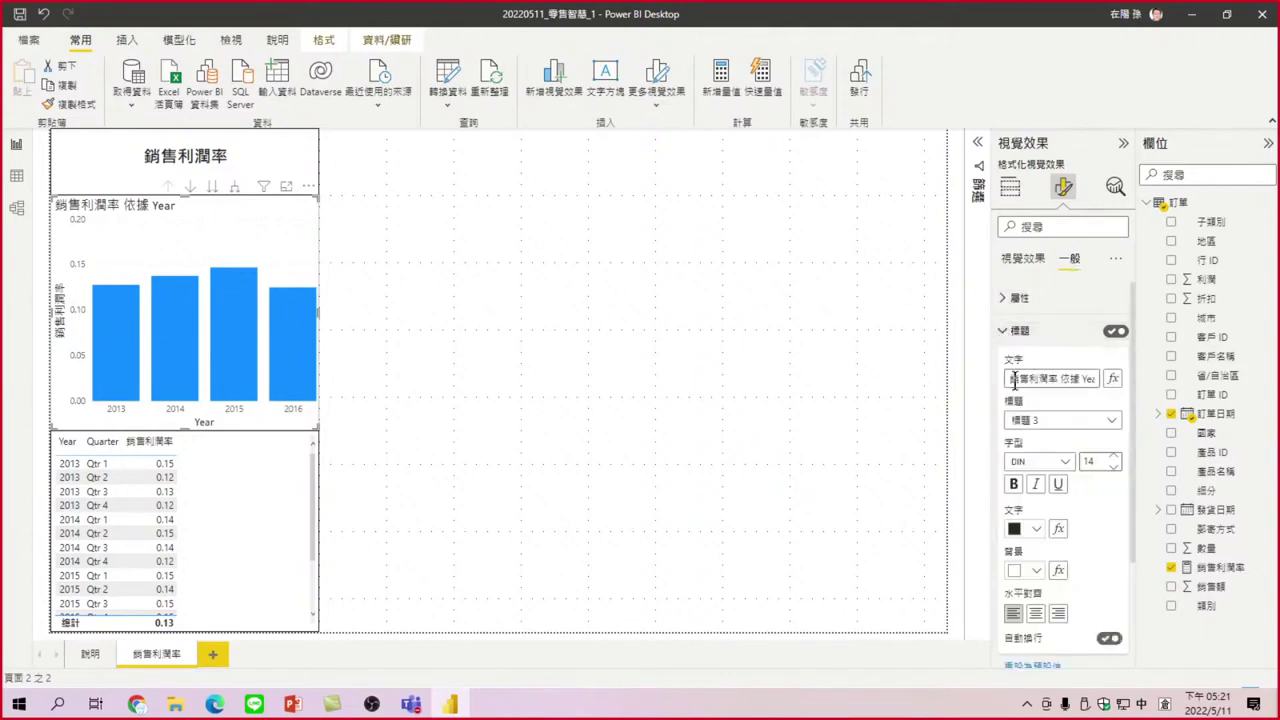
left_click_drag(1008, 378, 1090, 386)
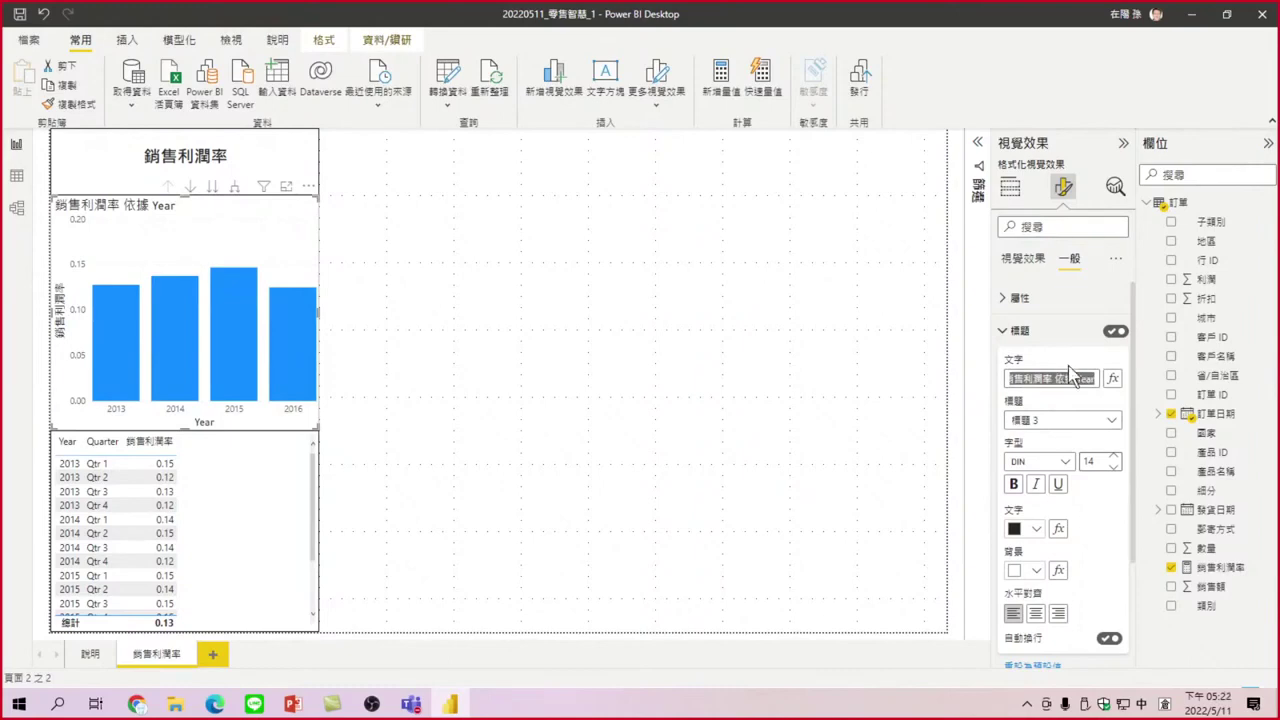
left_click(1070, 378)
type("各年")
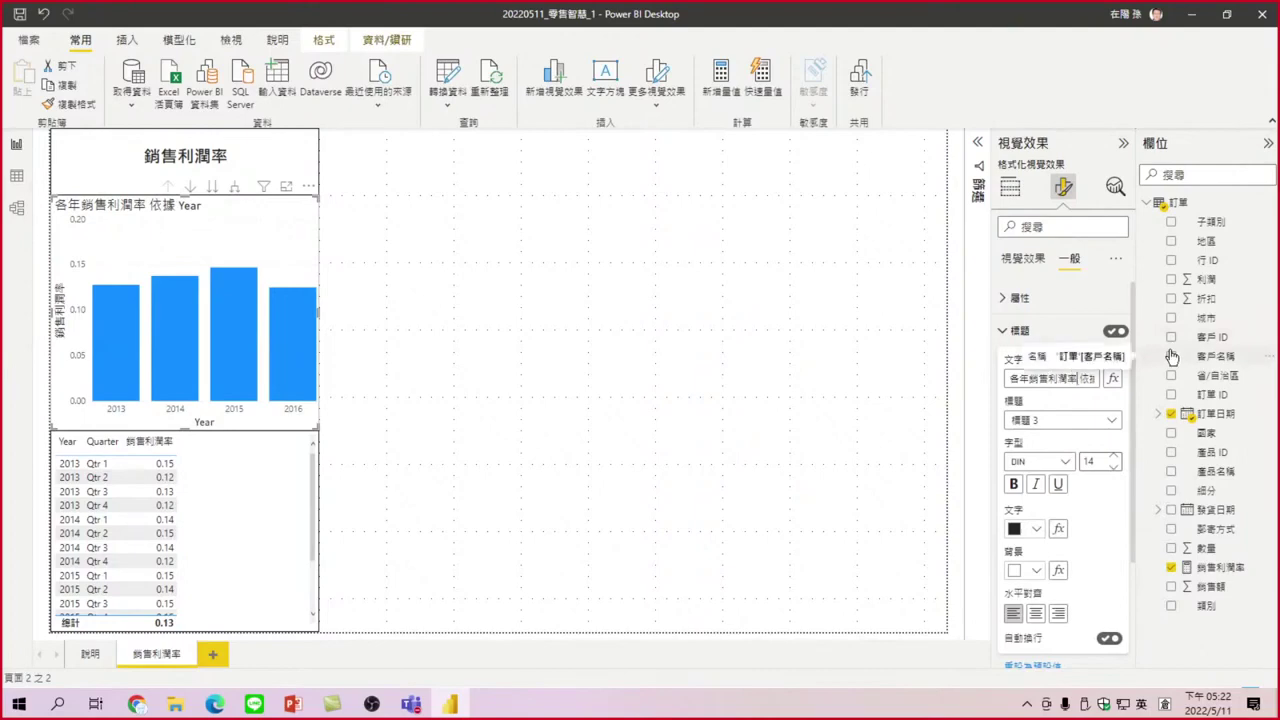
key("End")
key("shift+Left")
key("shift+Left")
key("shift+Left")
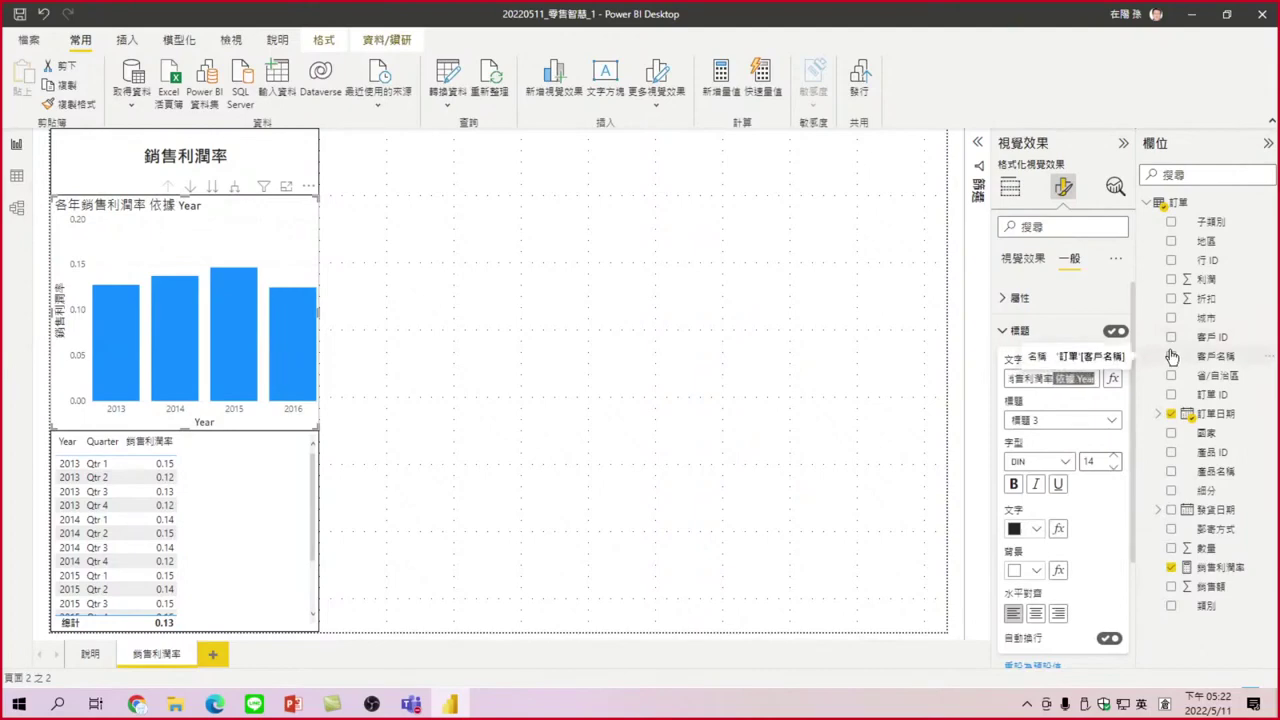
key("BackSpace")
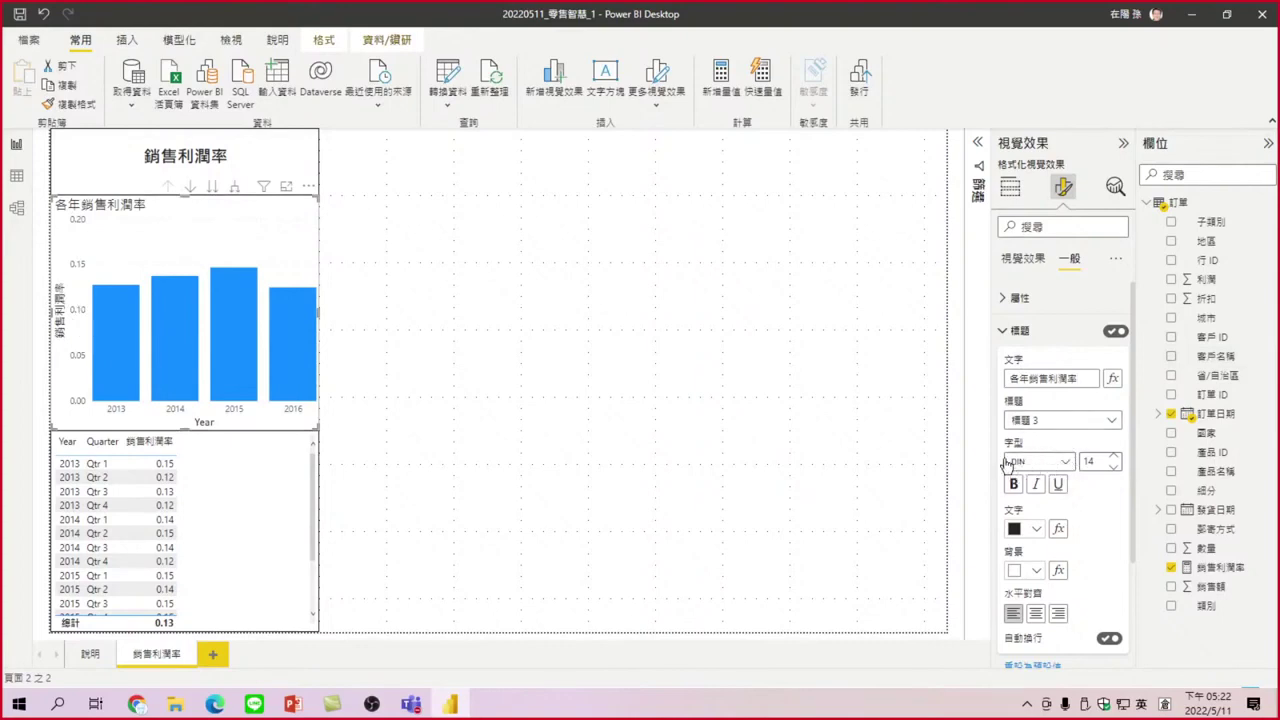
Style the chart title: Arial Black, centred, white text on a dark blue background
left_click(1066, 462)
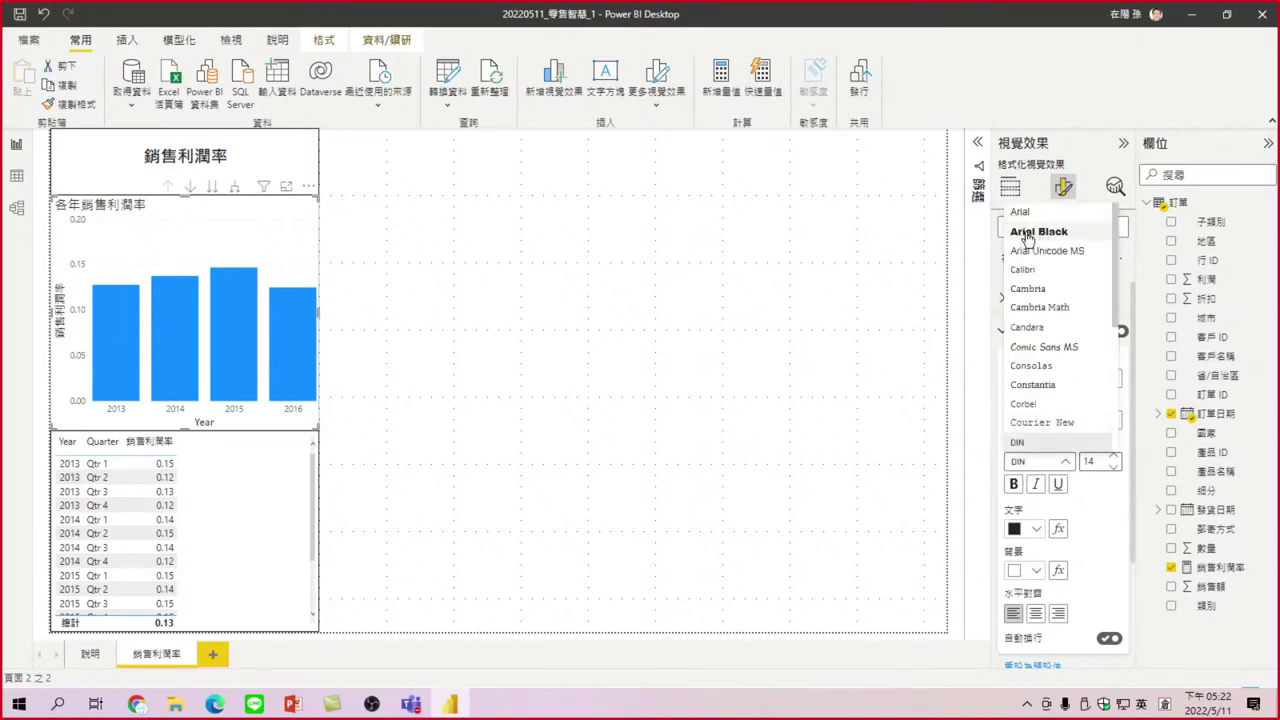
left_click(1026, 232)
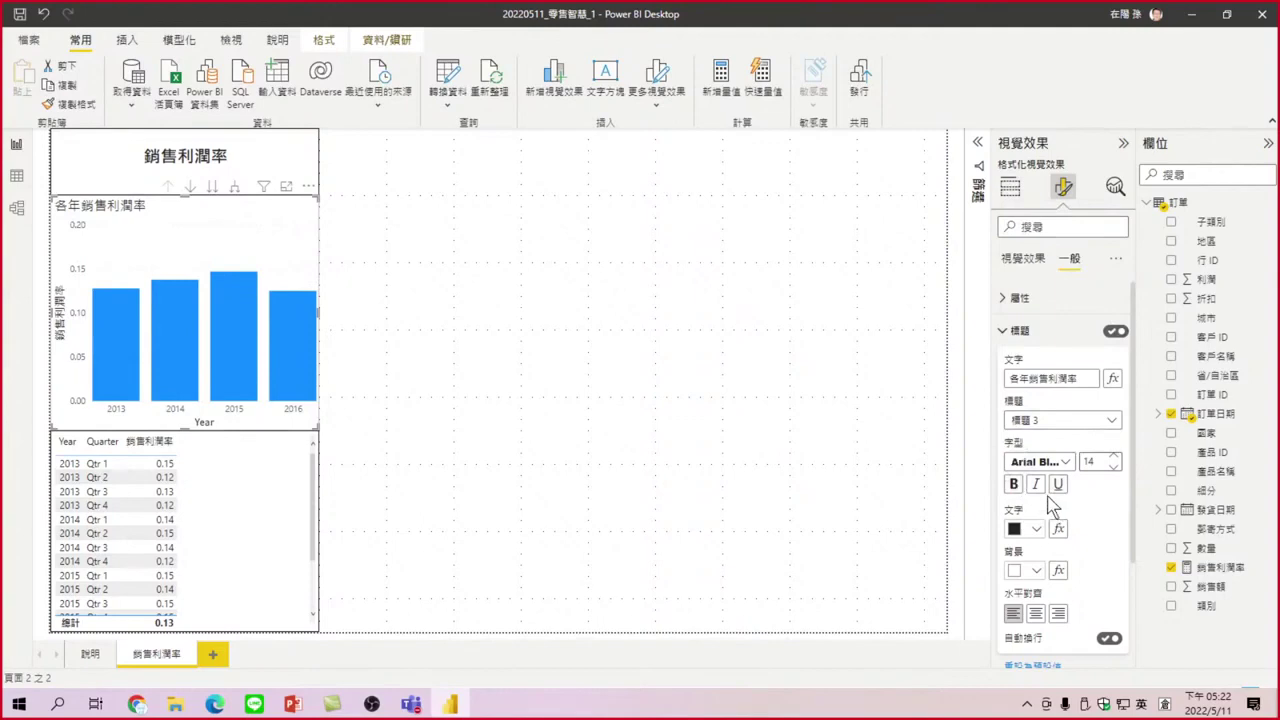
left_click(1037, 617)
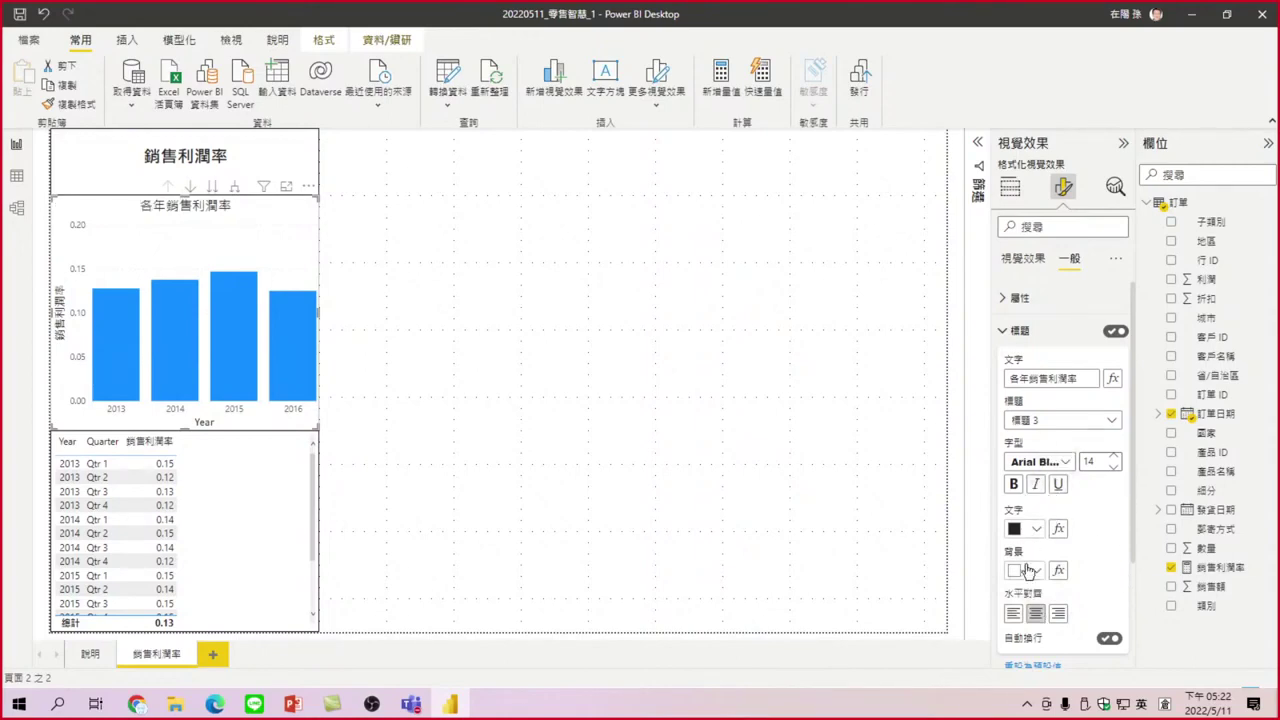
left_click(1037, 571)
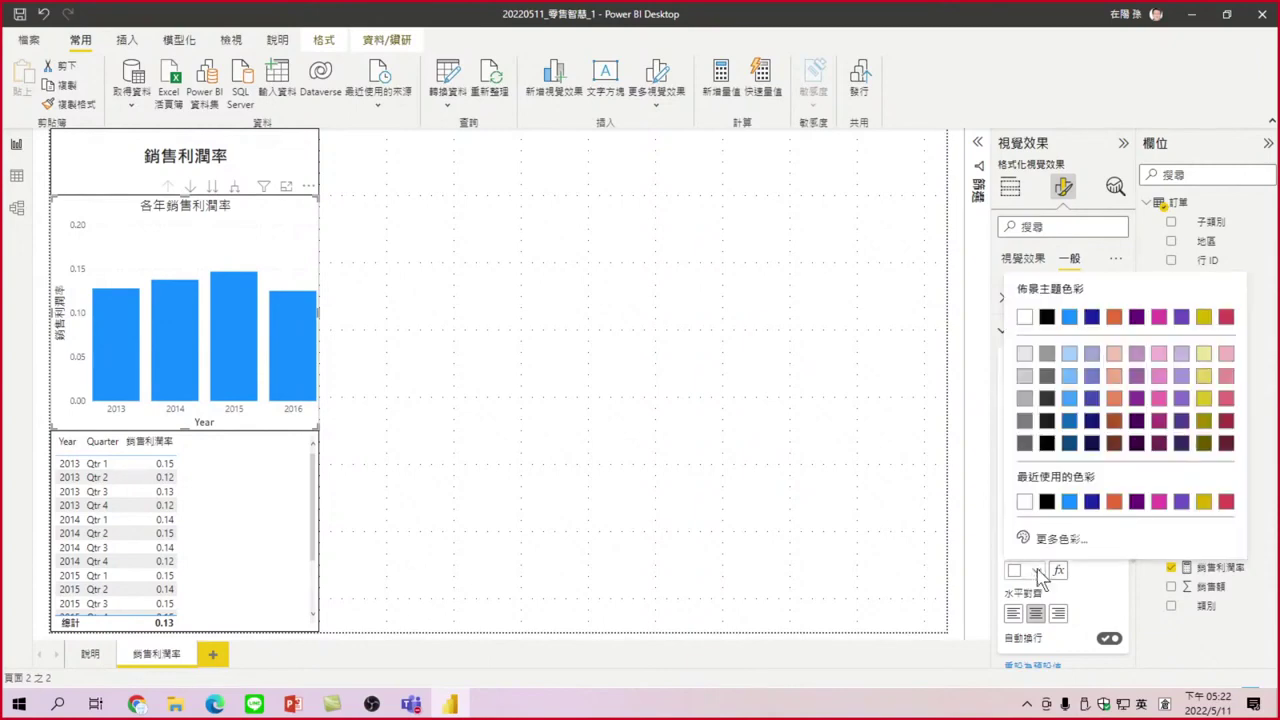
left_click(1096, 319)
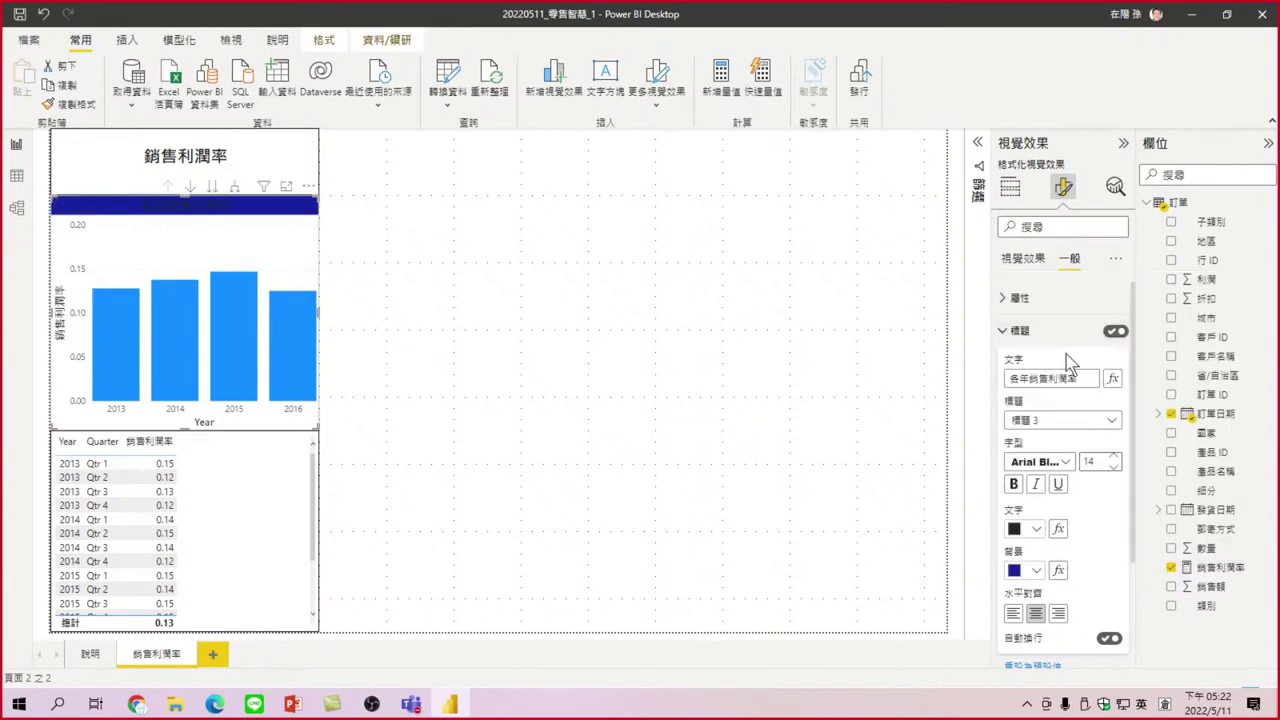
left_click(1037, 530)
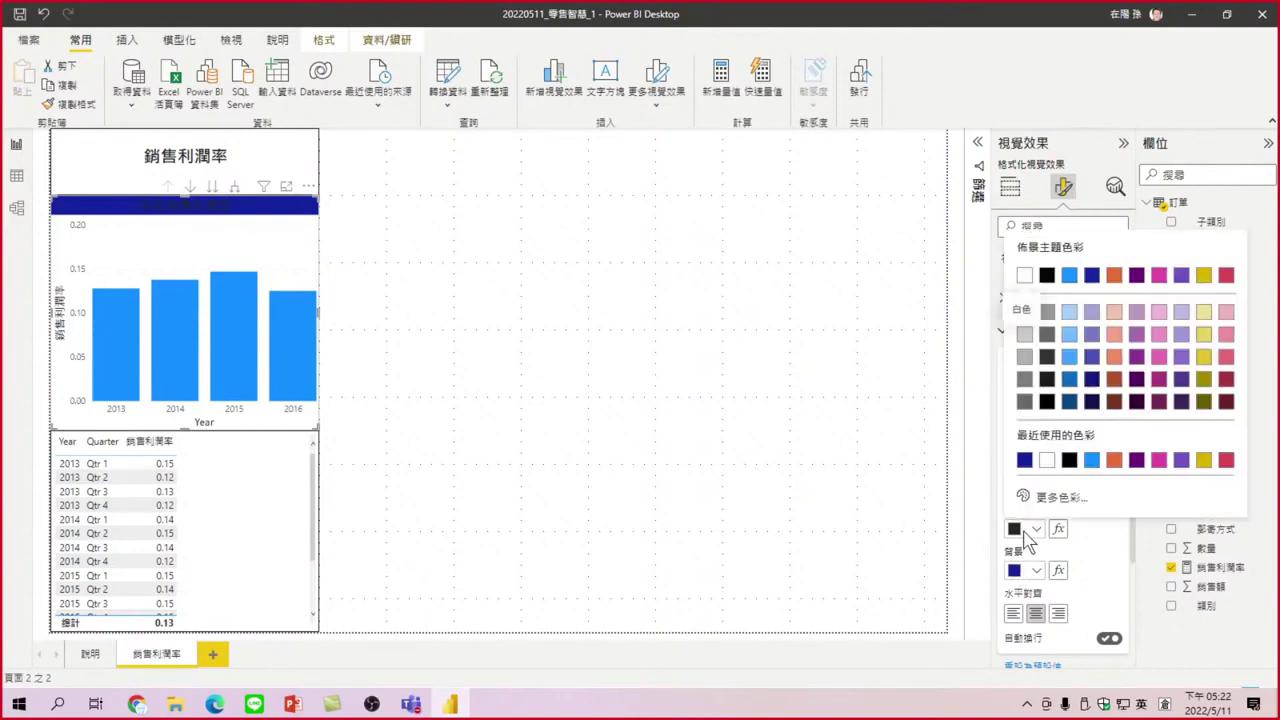
left_click(1047, 460)
left_click(1019, 331)
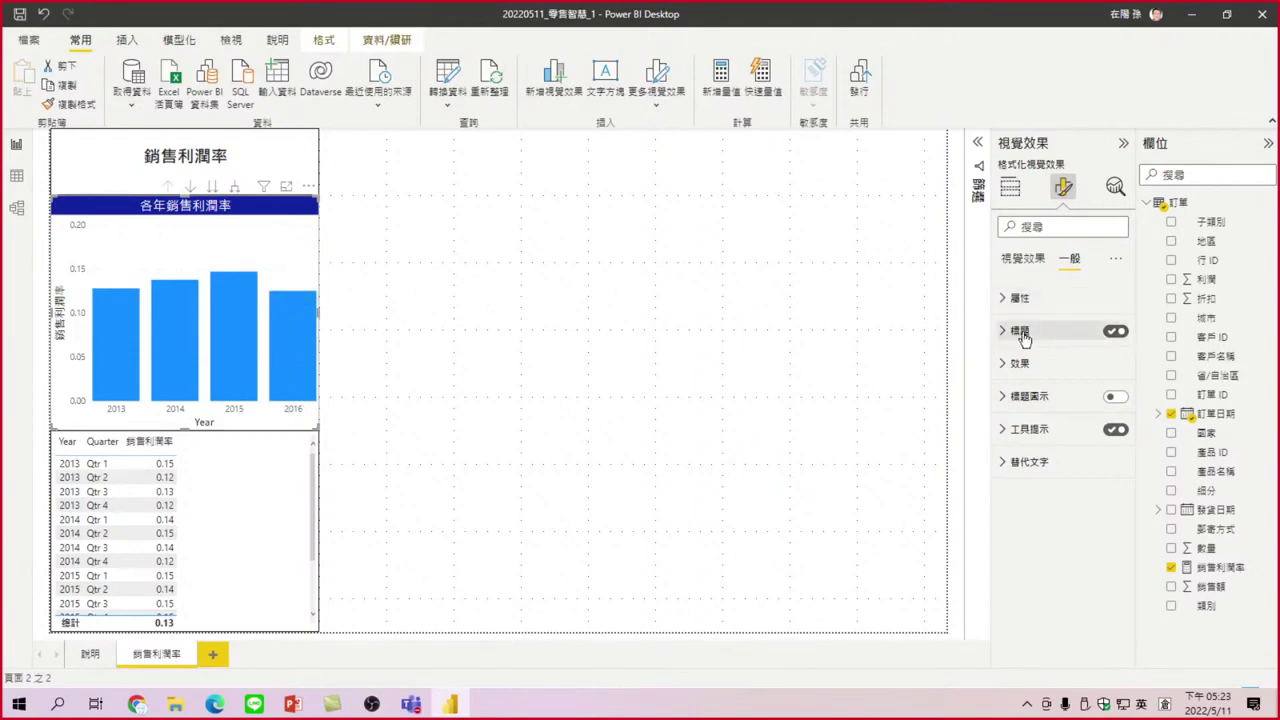
Turn on data labels so the bars show 0.128, 0.137, 0.147 and 0.125
left_click(600, 300)
left_click(150, 260)
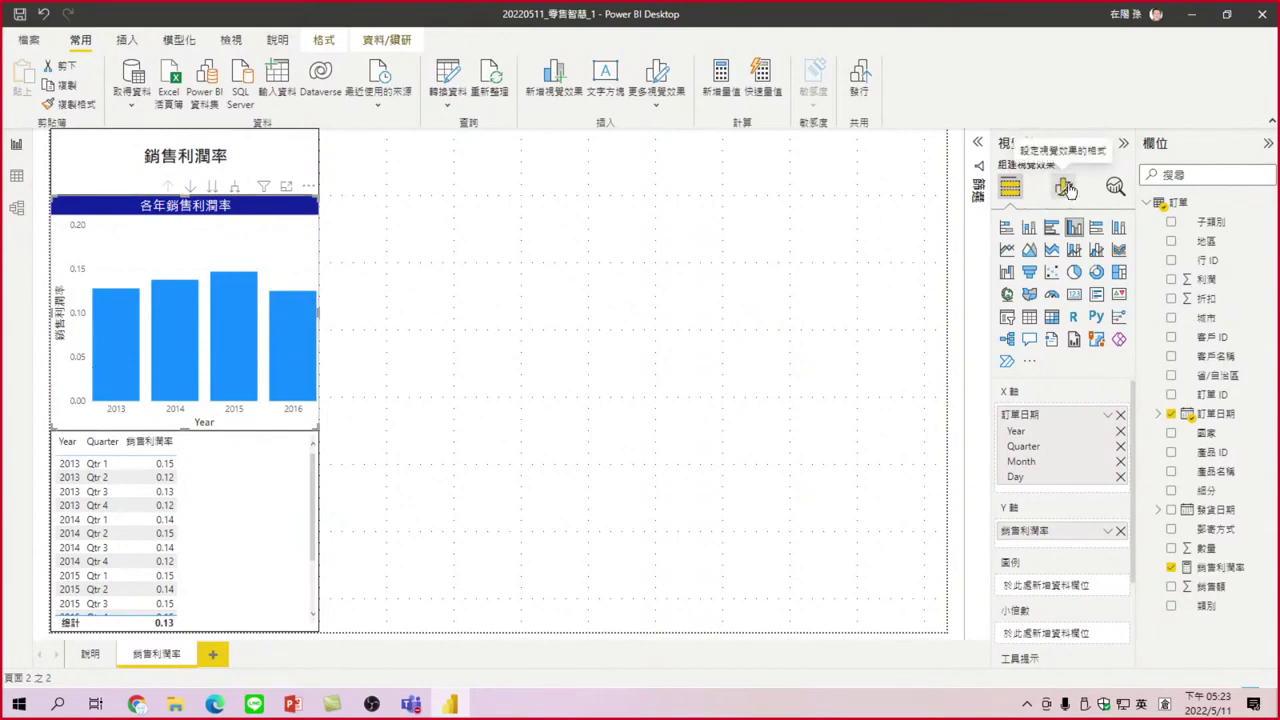
left_click(1067, 188)
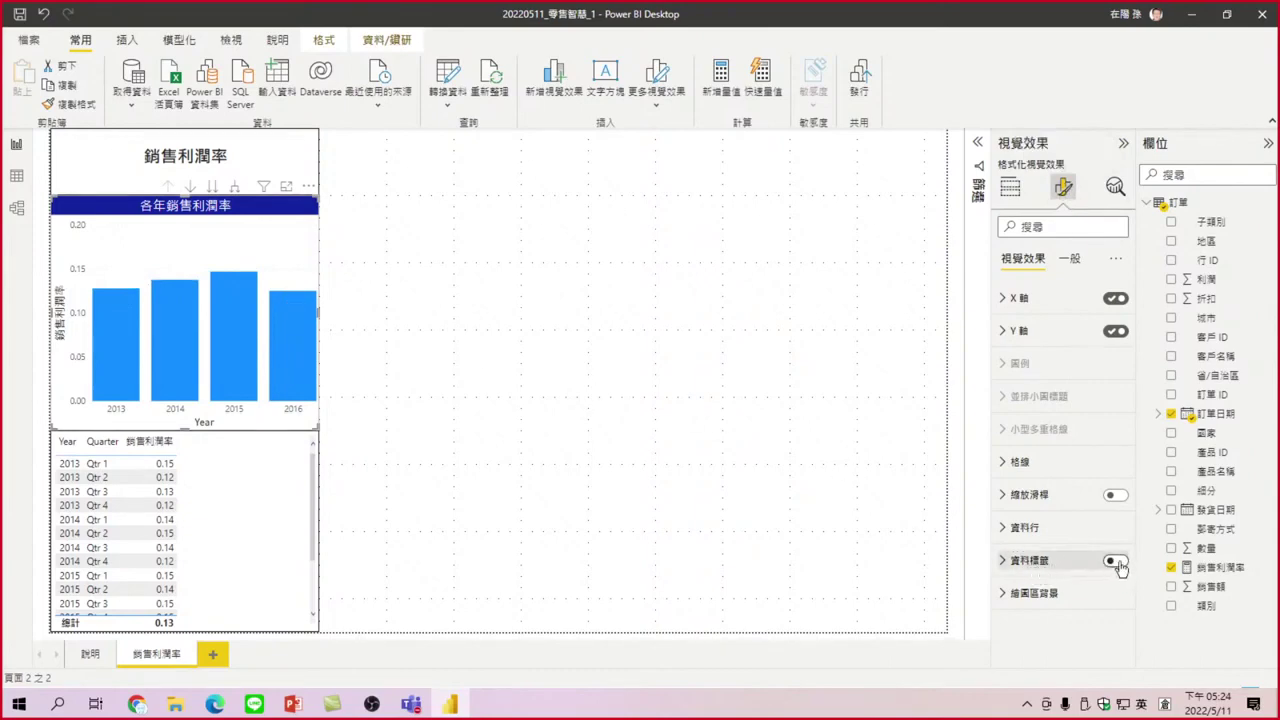
left_click(1118, 563)
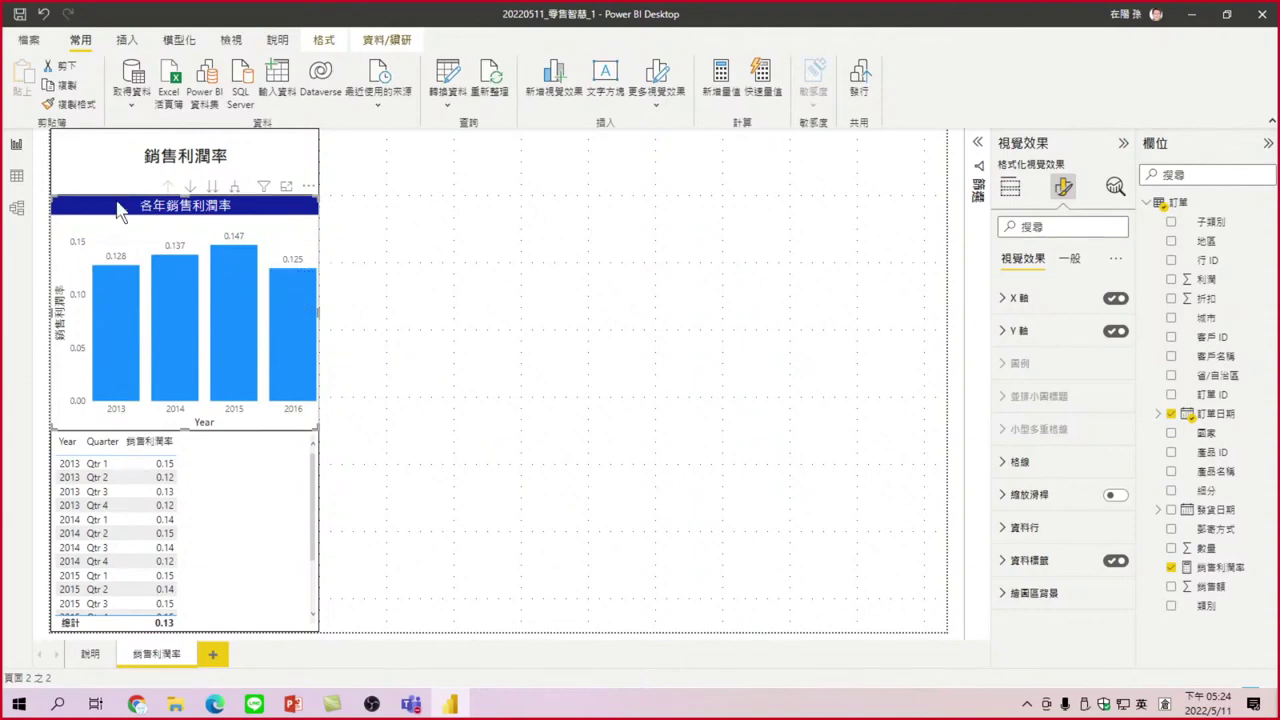
mouse_move(297, 289)
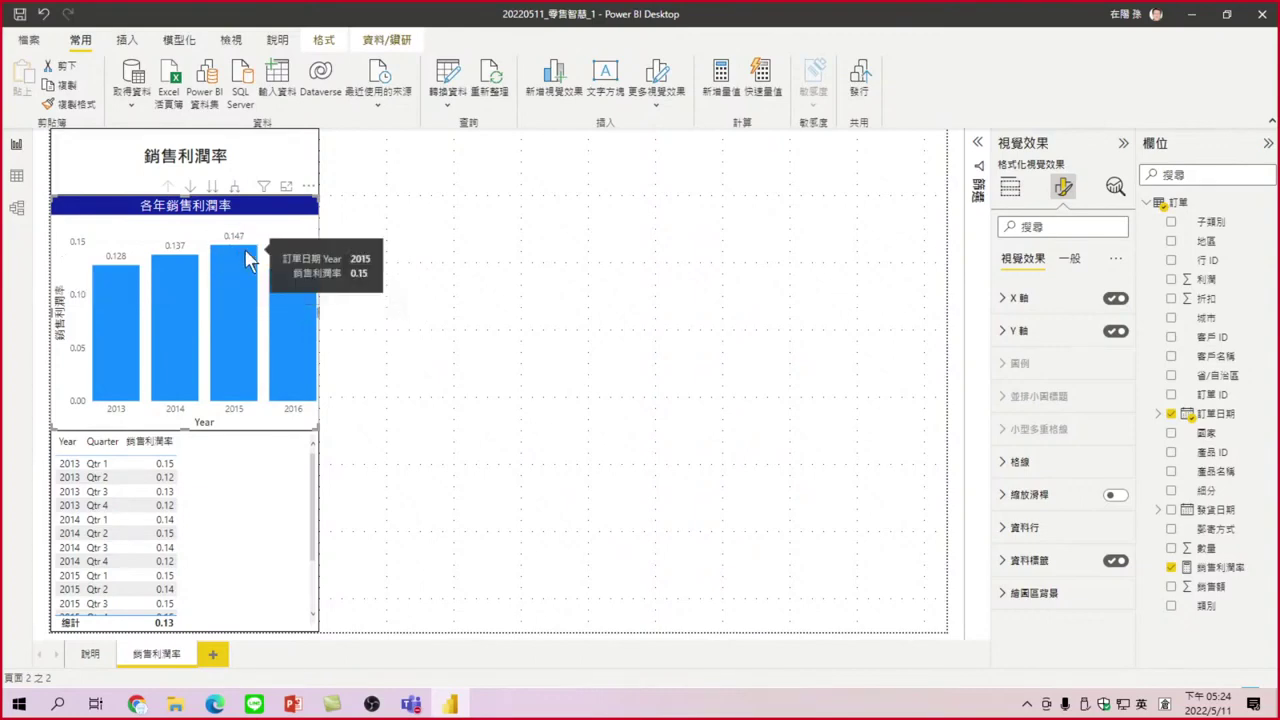
mouse_move(165, 245)
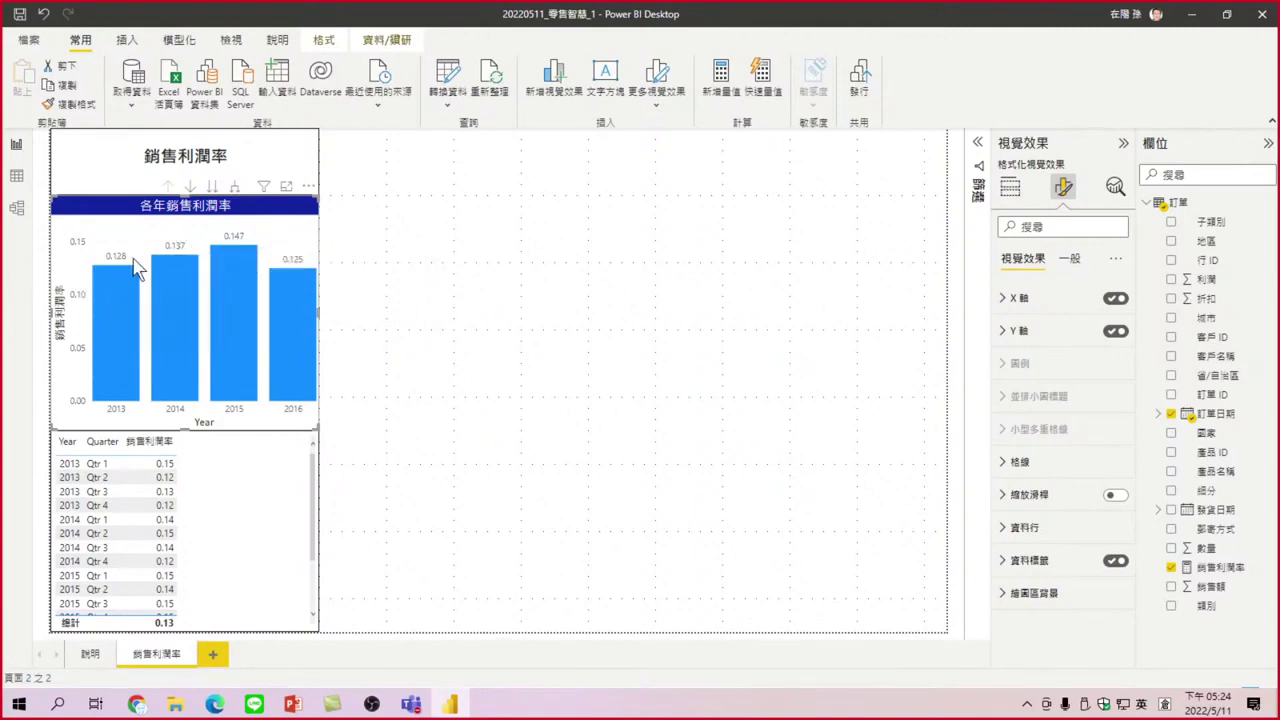
mouse_move(138, 282)
Deselect the chart and select the 銷售利潤率 measure to show its SUM(利潤)/SUM(銷售額) formula
left_click(671, 393)
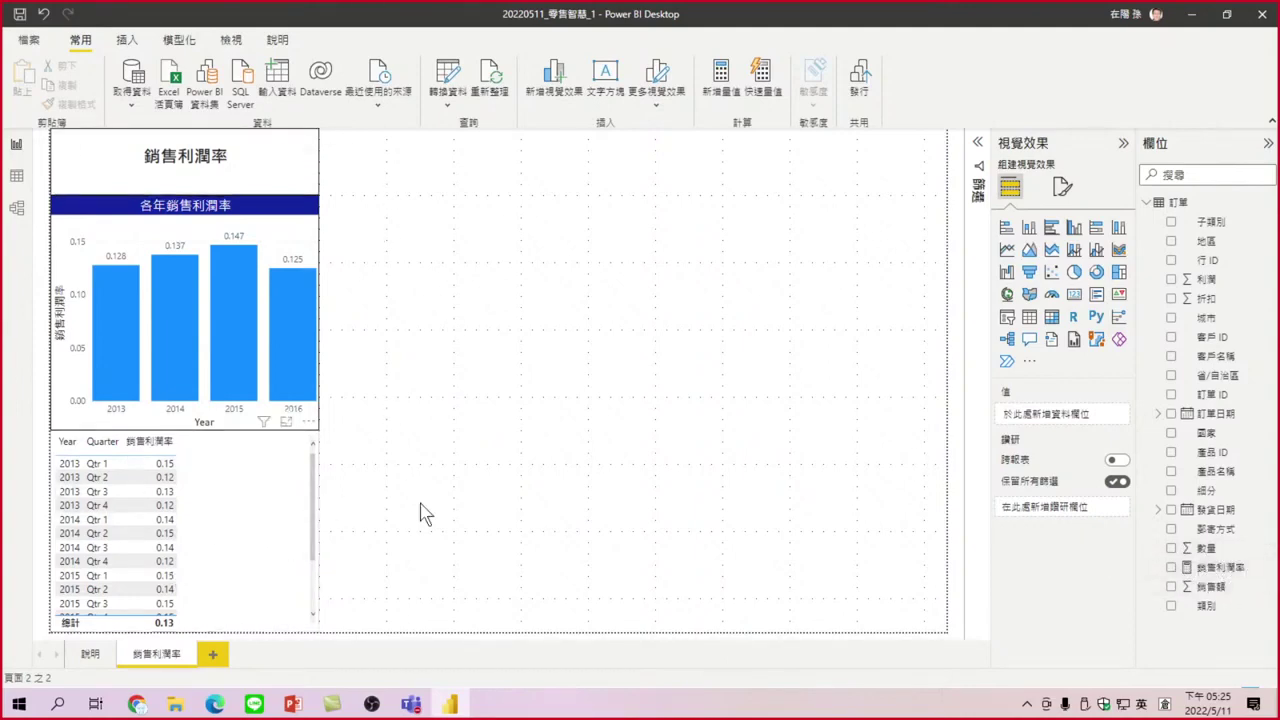
left_click(1222, 568)
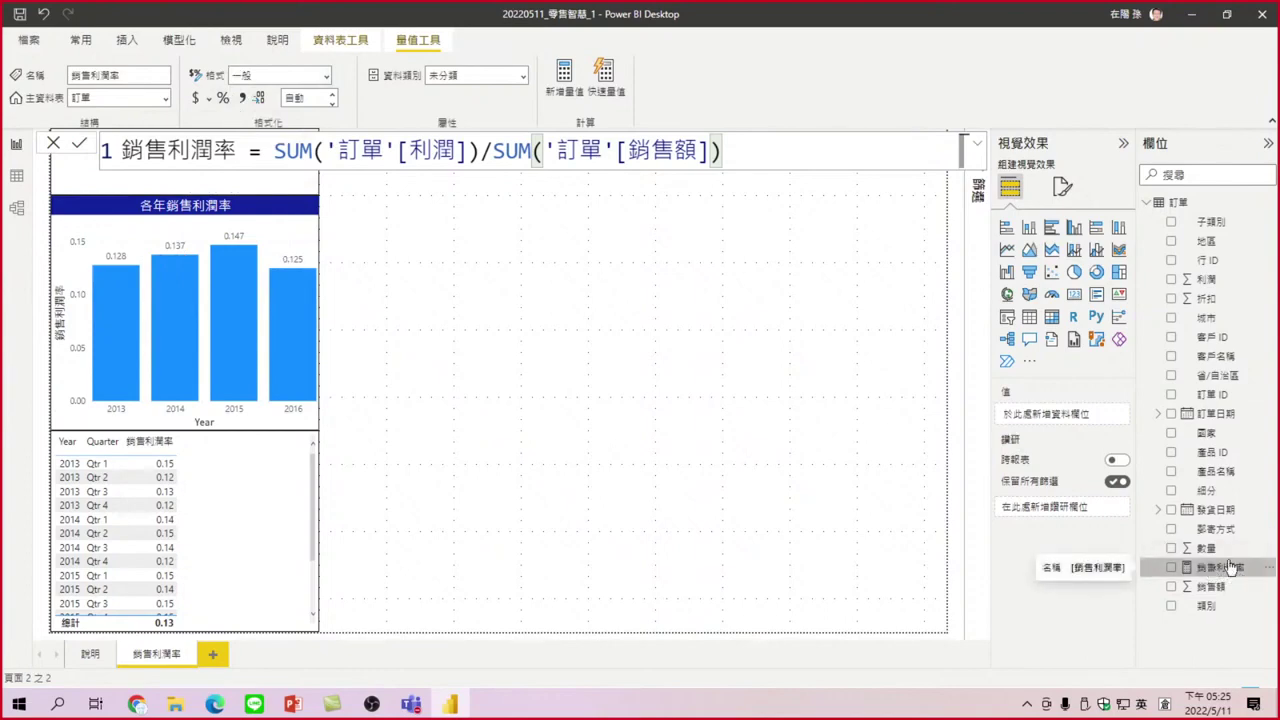
Format 銷售利潤率 as a one-decimal percentage, giving 12.8%, 13.7%, 14.7% and 12.5%
left_click(223, 99)
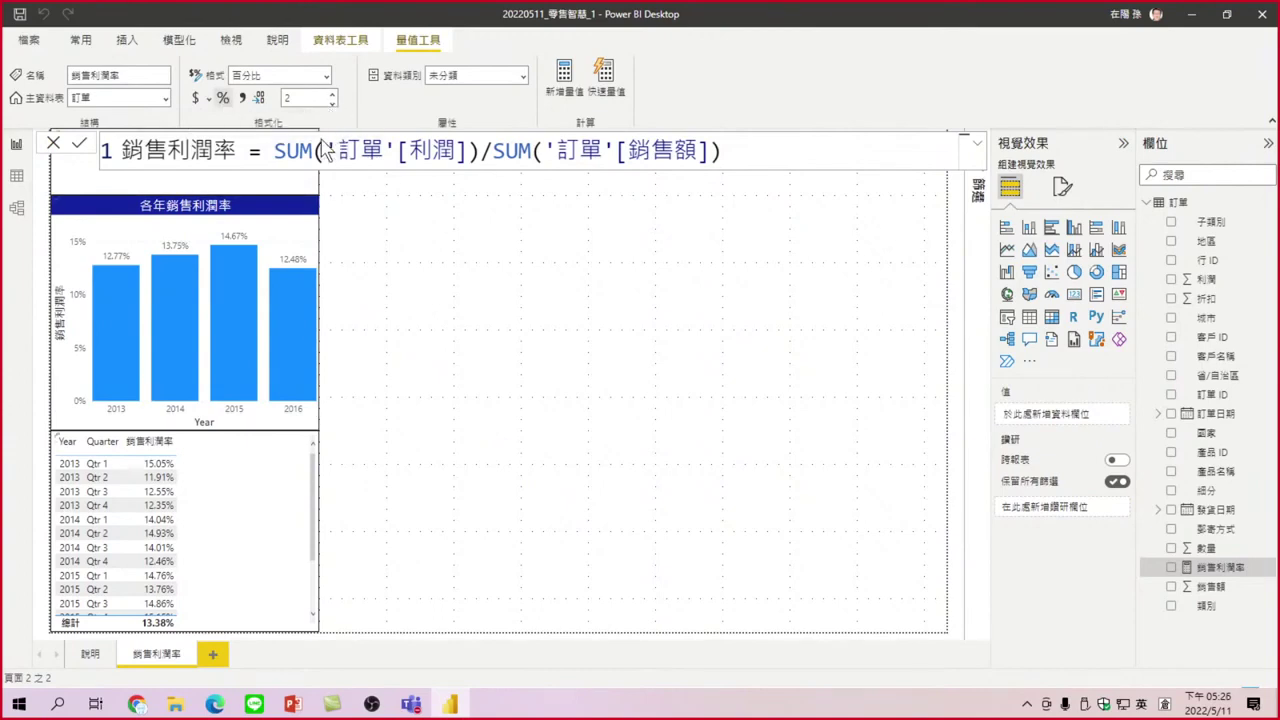
key("Return")
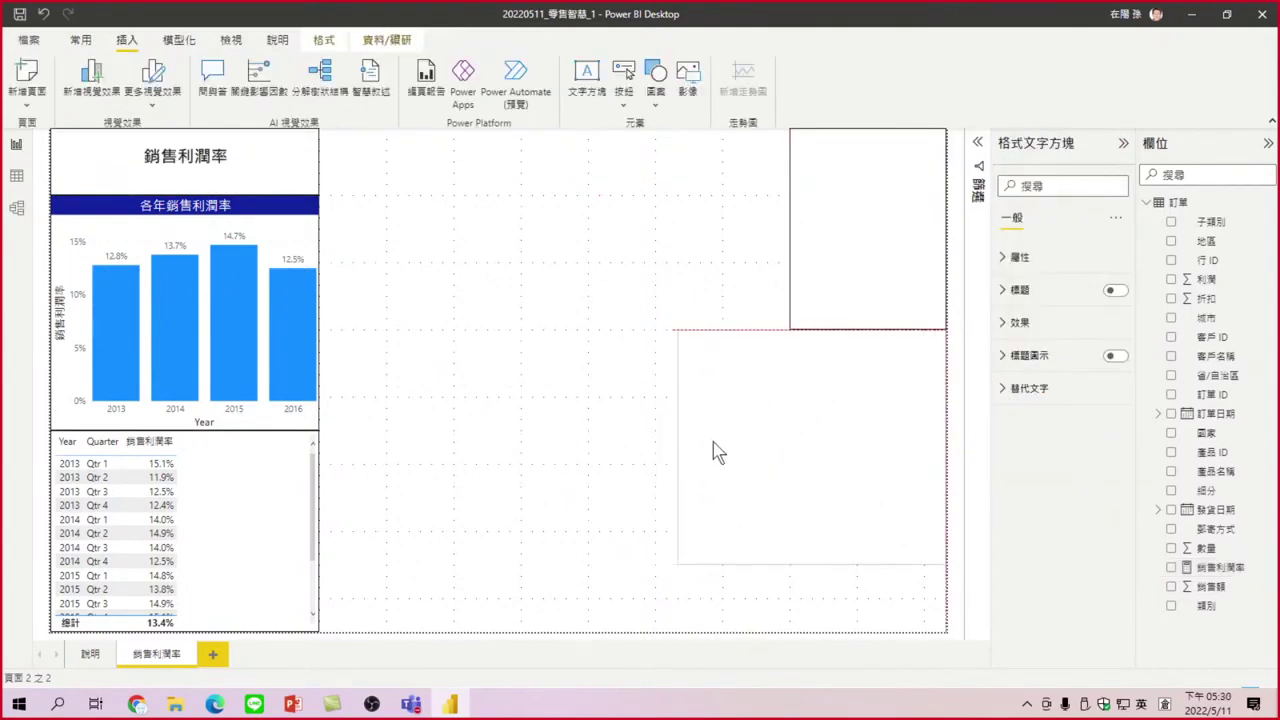
Enlarge the empty text box across the lower-right area, below the upper-right box
left_click_drag(678, 562, 658, 632)
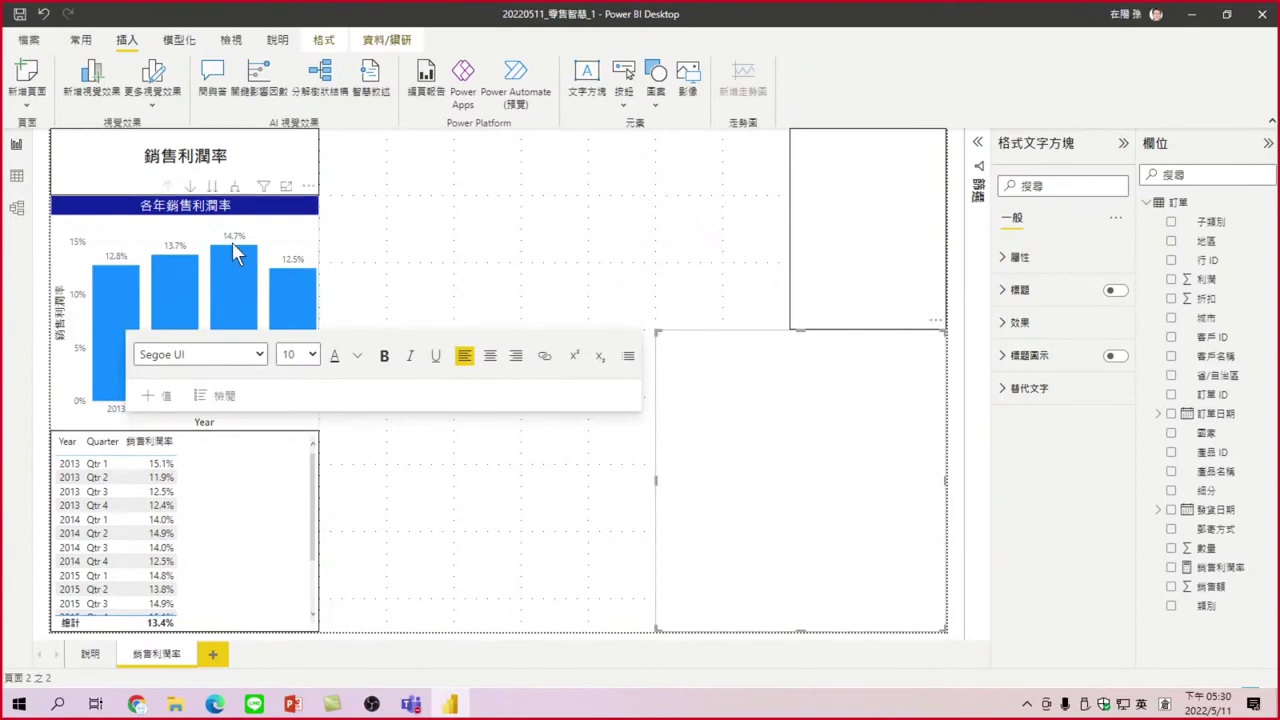
left_click(447, 256)
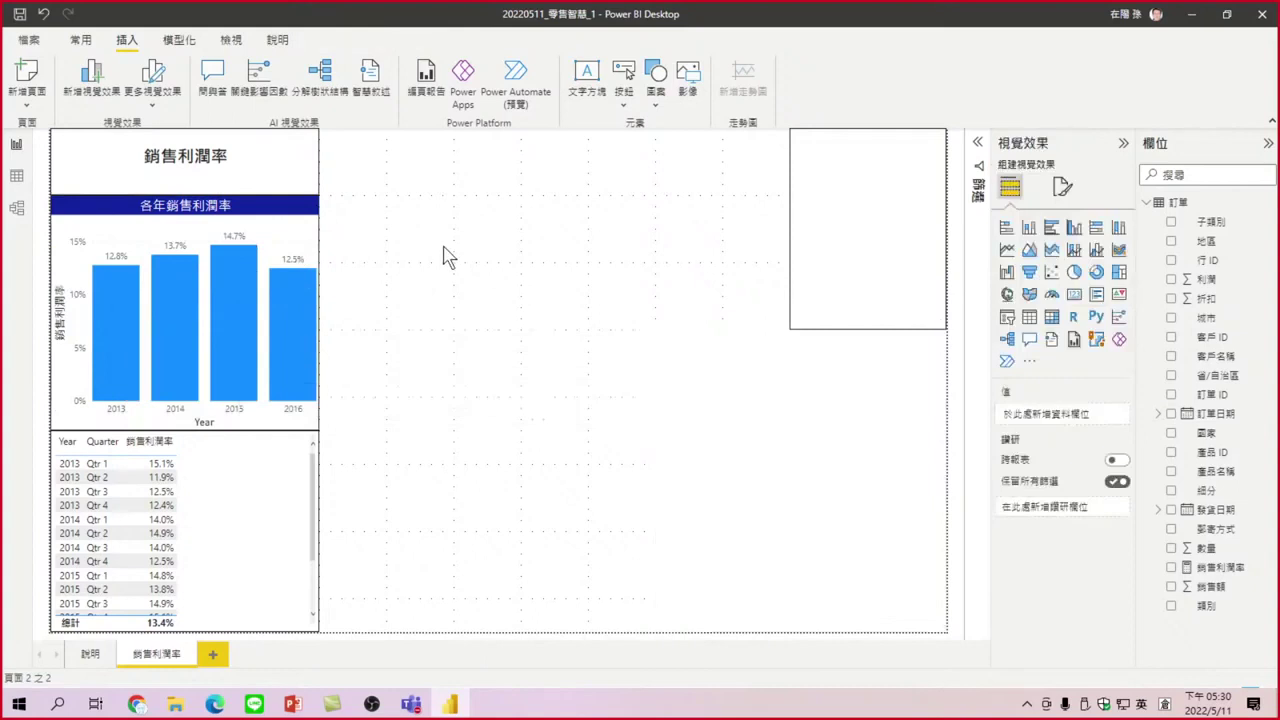
left_click(744, 413)
left_click(496, 214)
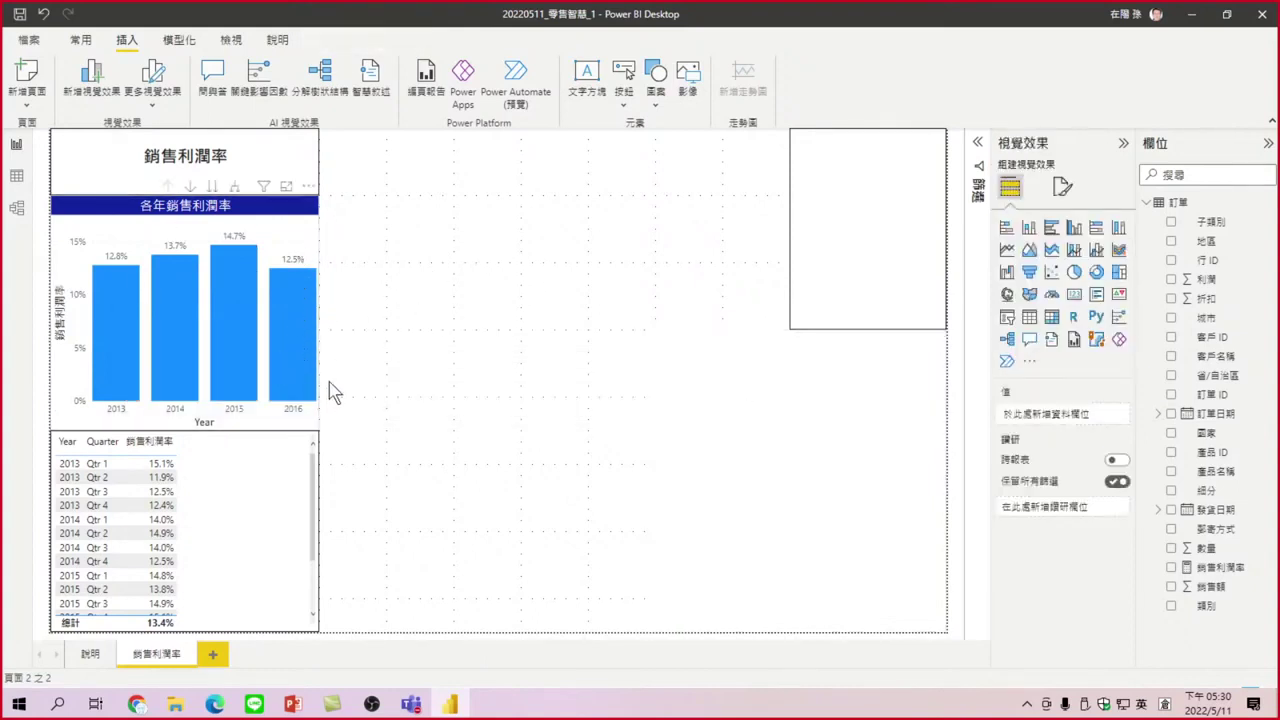
left_click(305, 363)
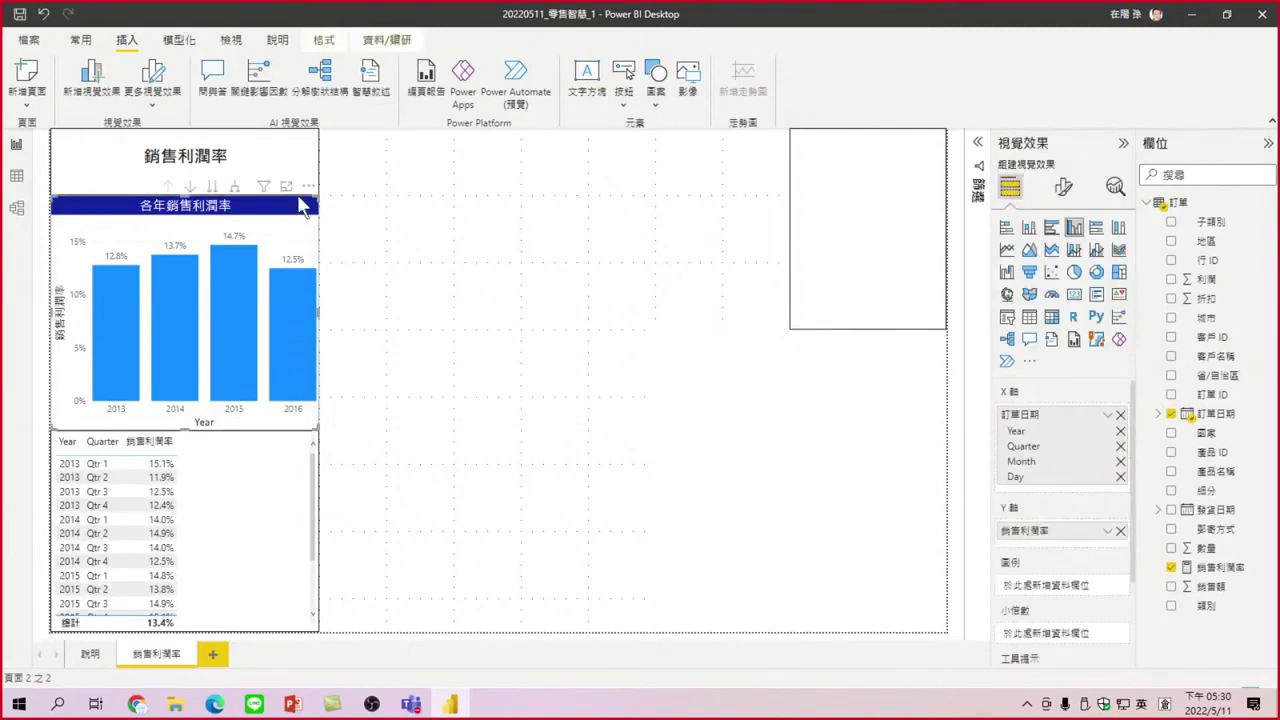
left_click(308, 187)
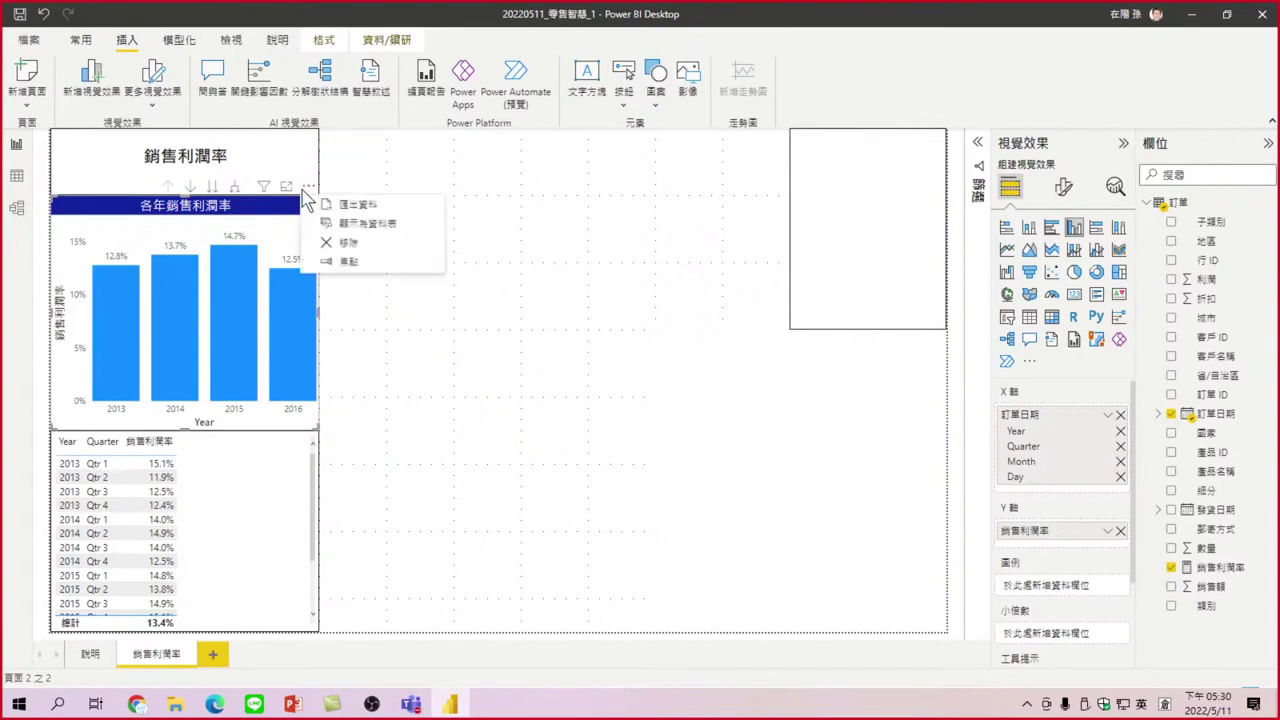
left_click(347, 263)
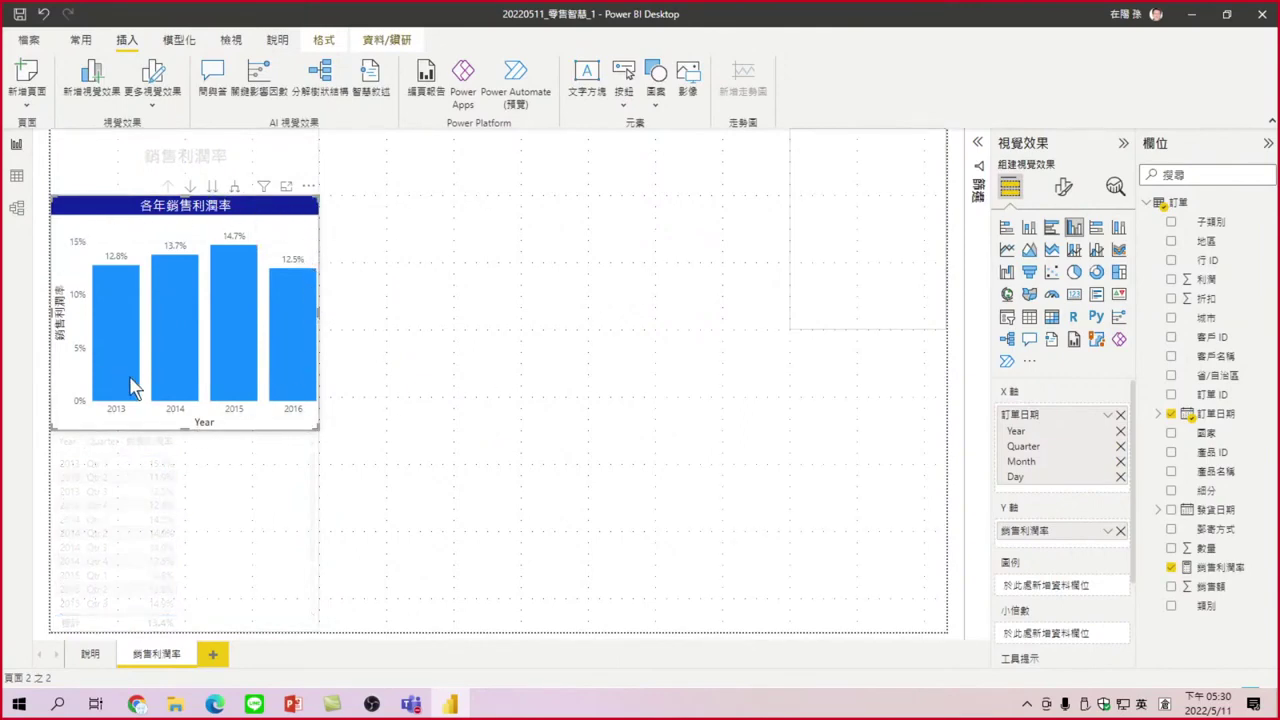
mouse_move(170, 386)
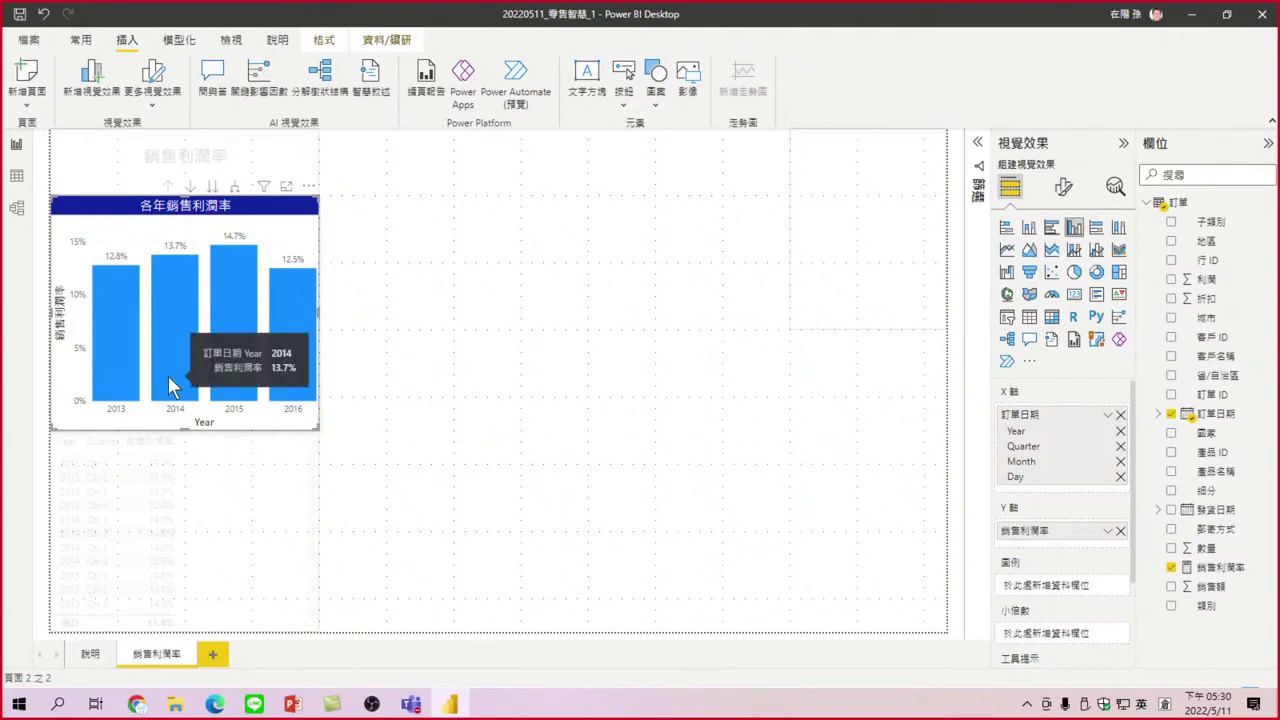
left_click(804, 460)
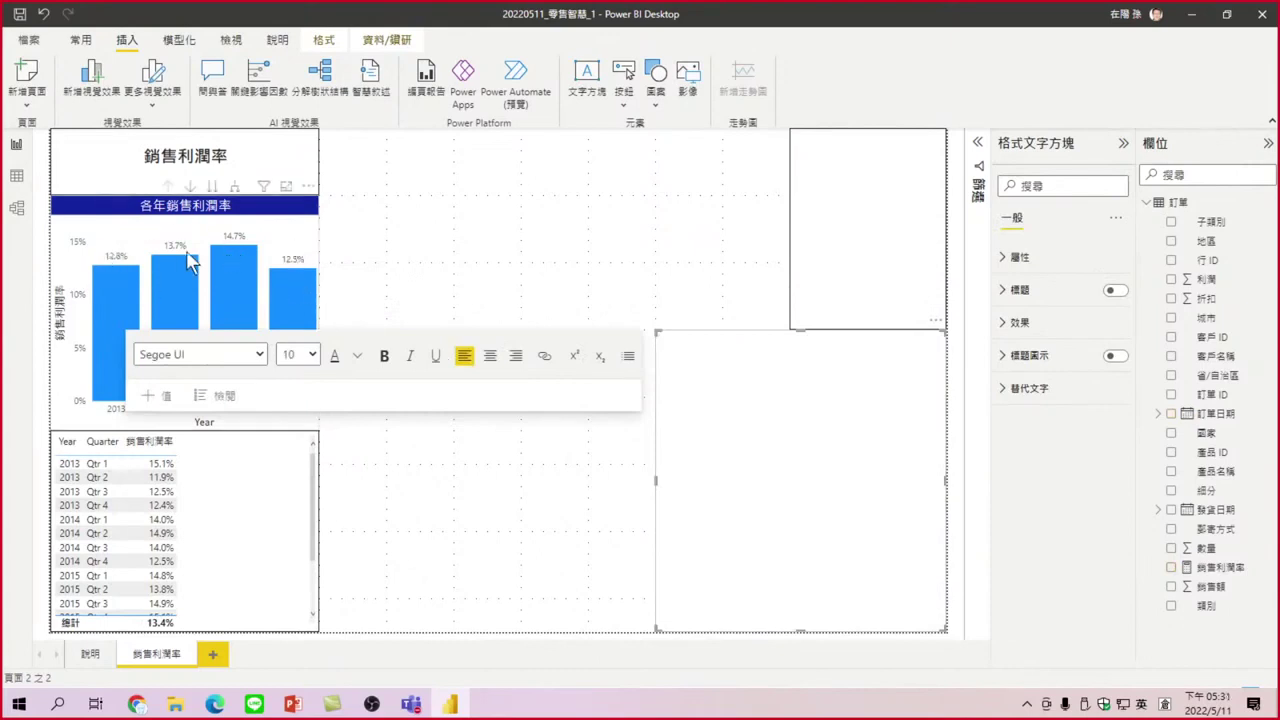
mouse_move(218, 254)
left_click(388, 249)
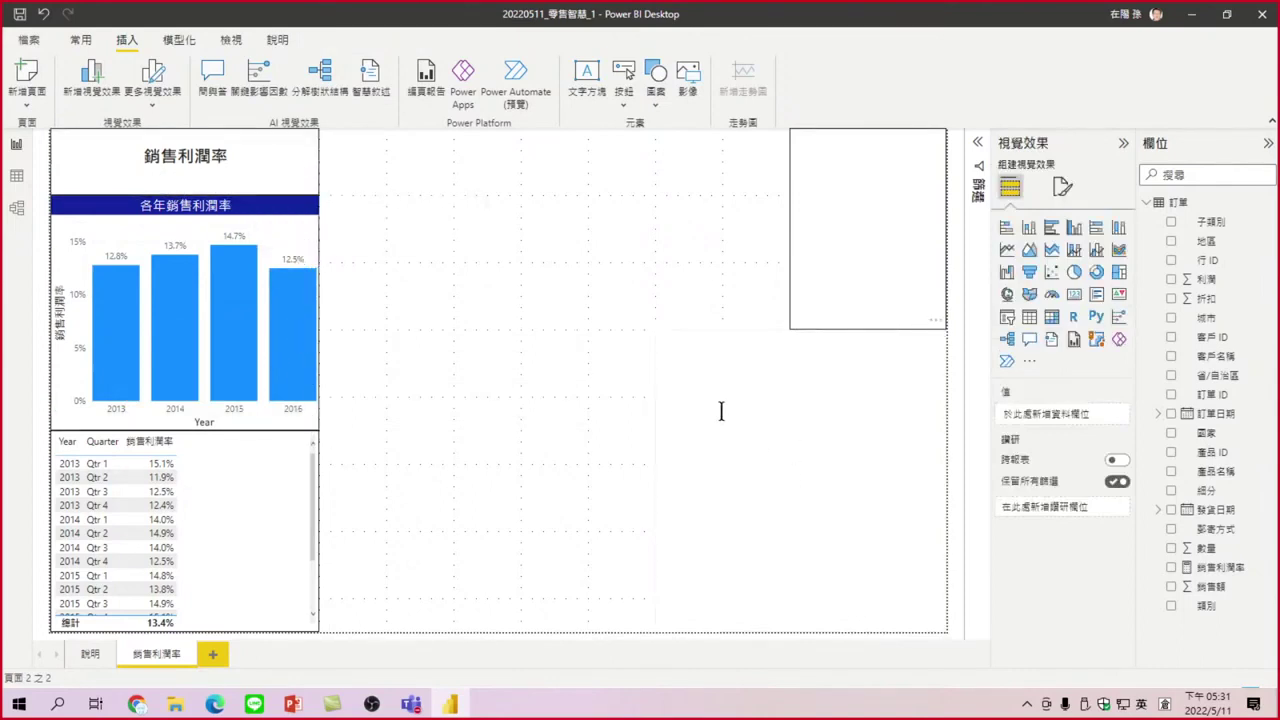
Enter '1.2016年銷售利潤率最低' as the first insight line in the lower-right text box
left_click(787, 394)
type("20")
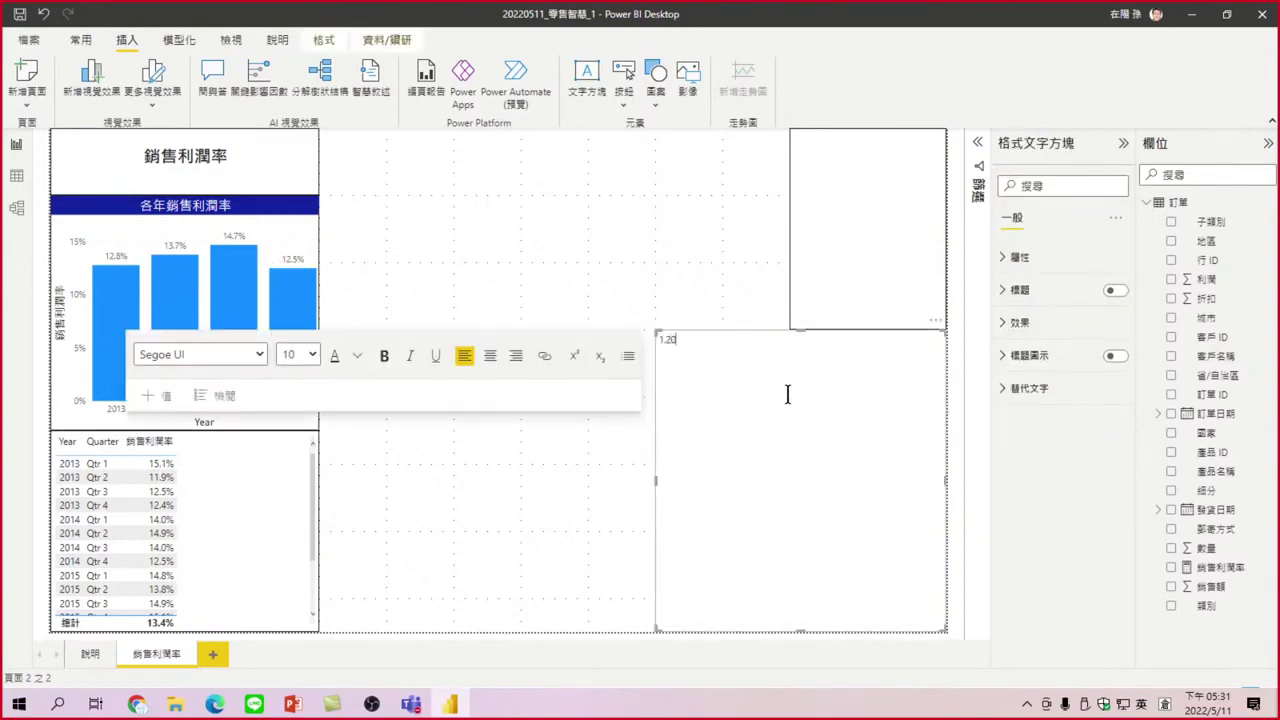
type("16o")
type("年")
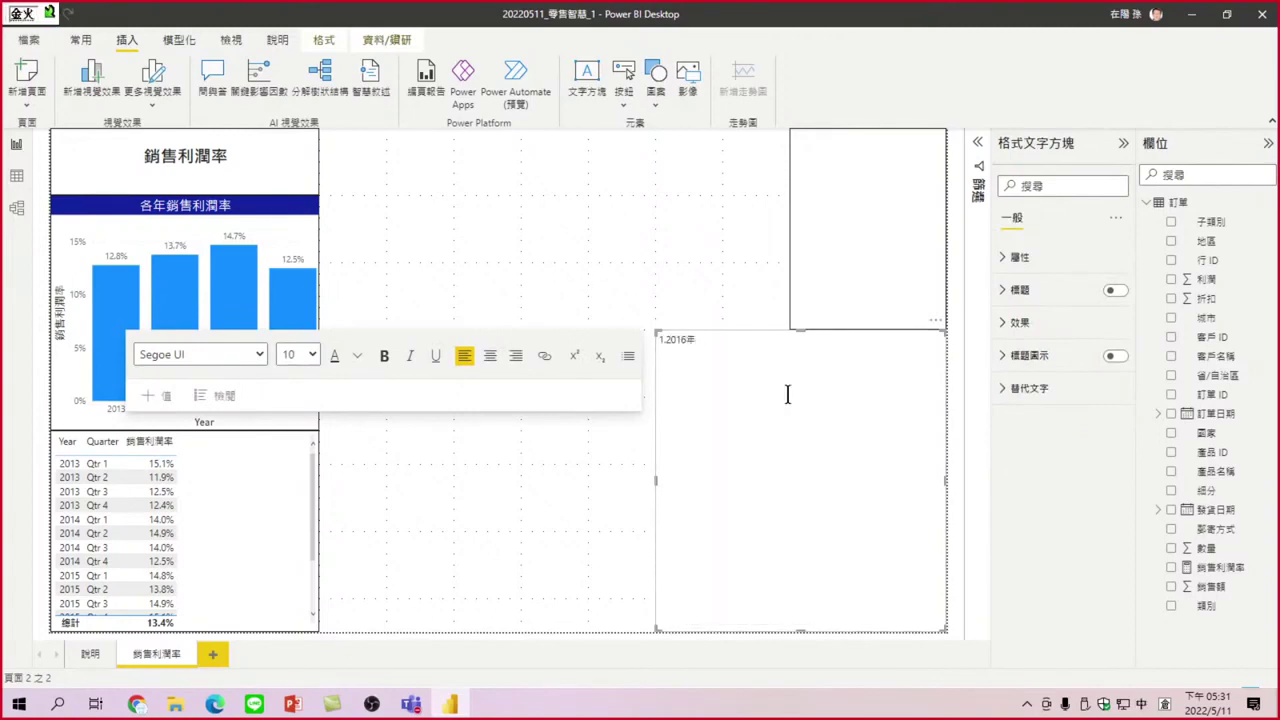
type("銷售利")
type("潤率")
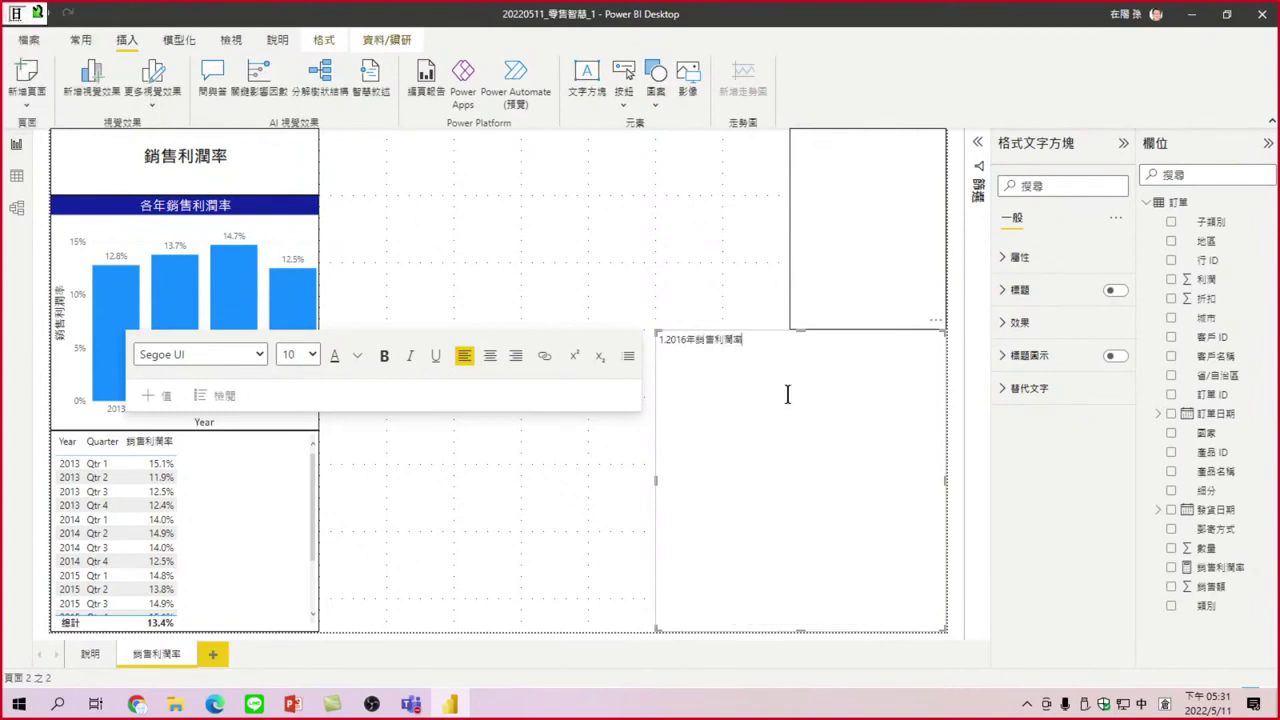
type("最低")
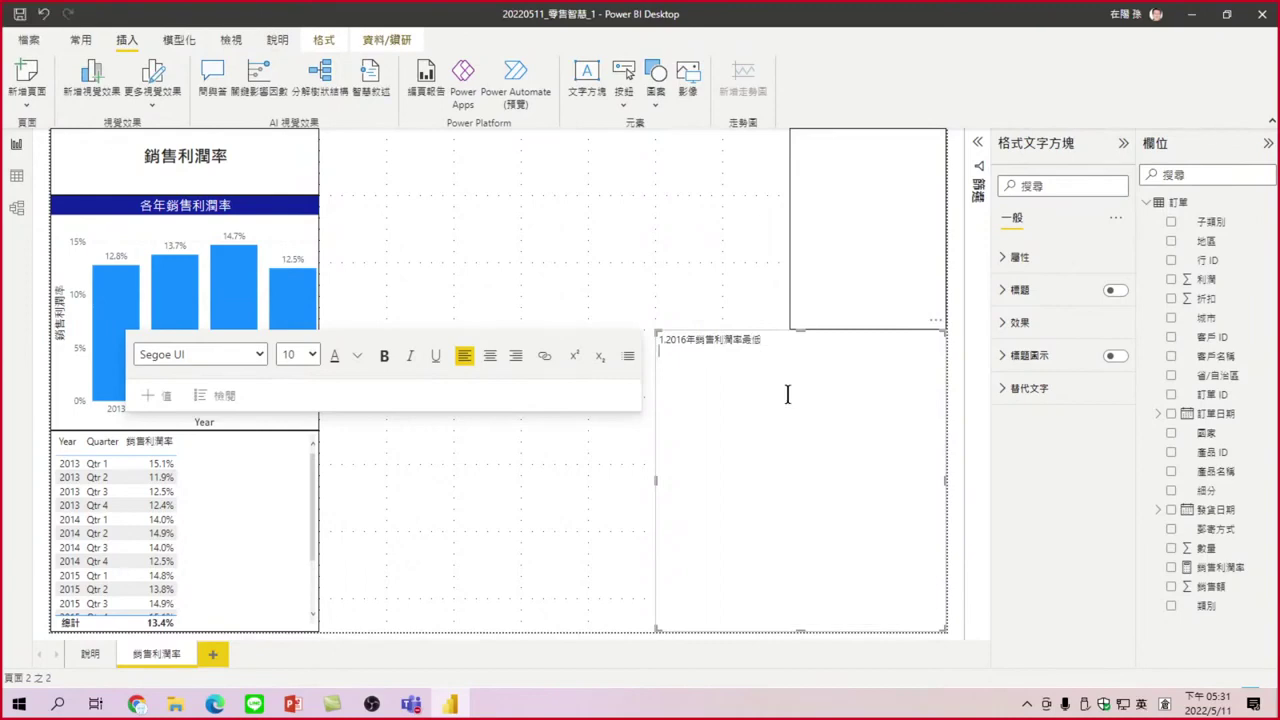
left_click(480, 244)
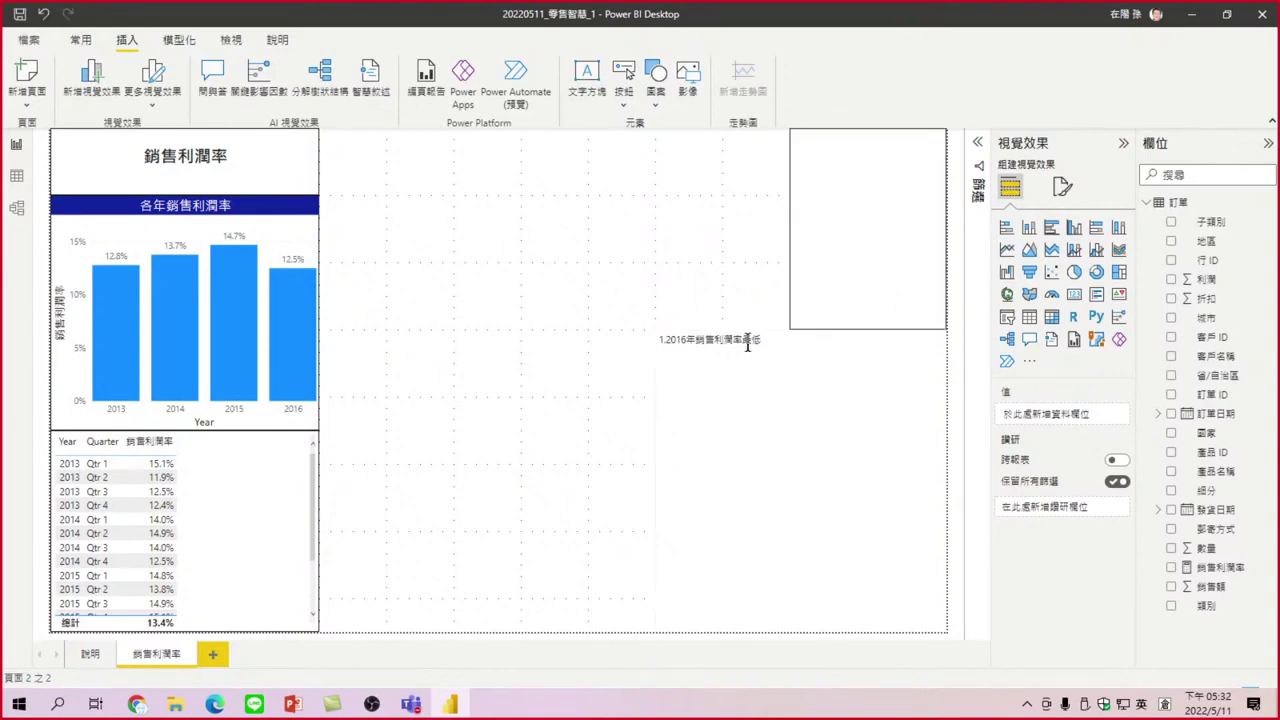
left_click(784, 340)
Add insight line 2: '2015年的銷售利潤率最高，14.7%'
key("BackSpace")
type("2.")
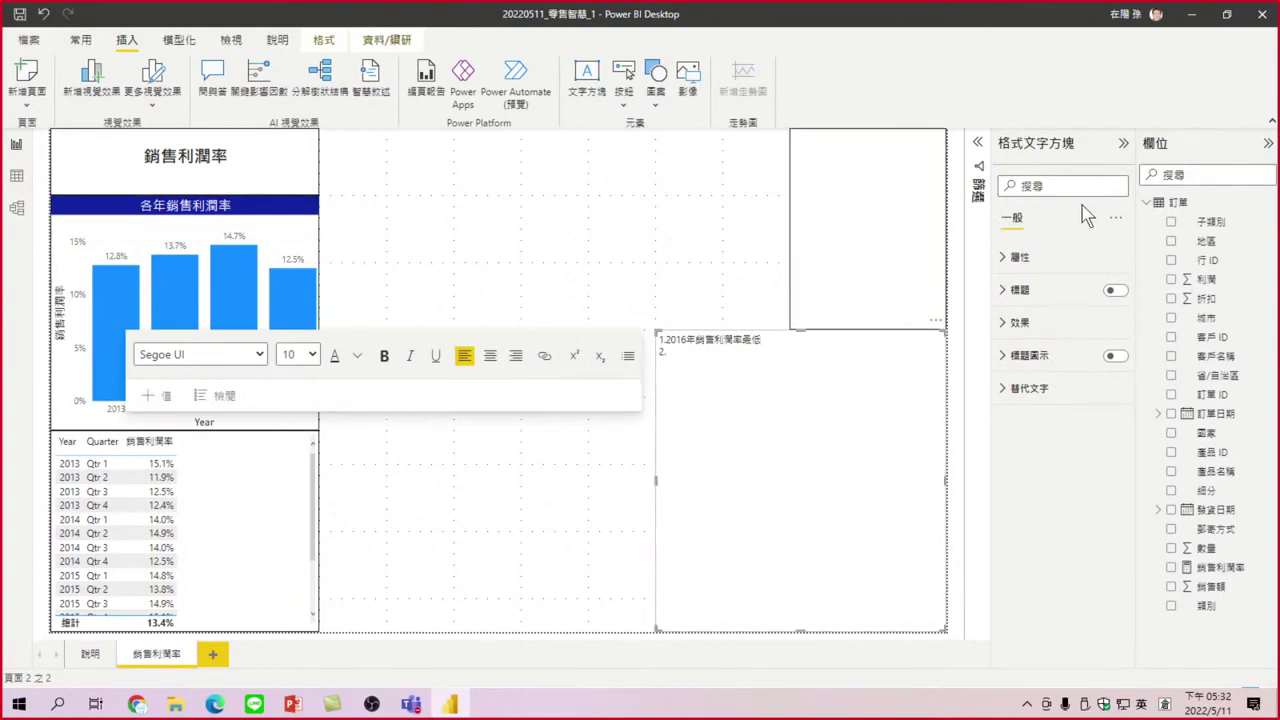
type("2015")
type("年")
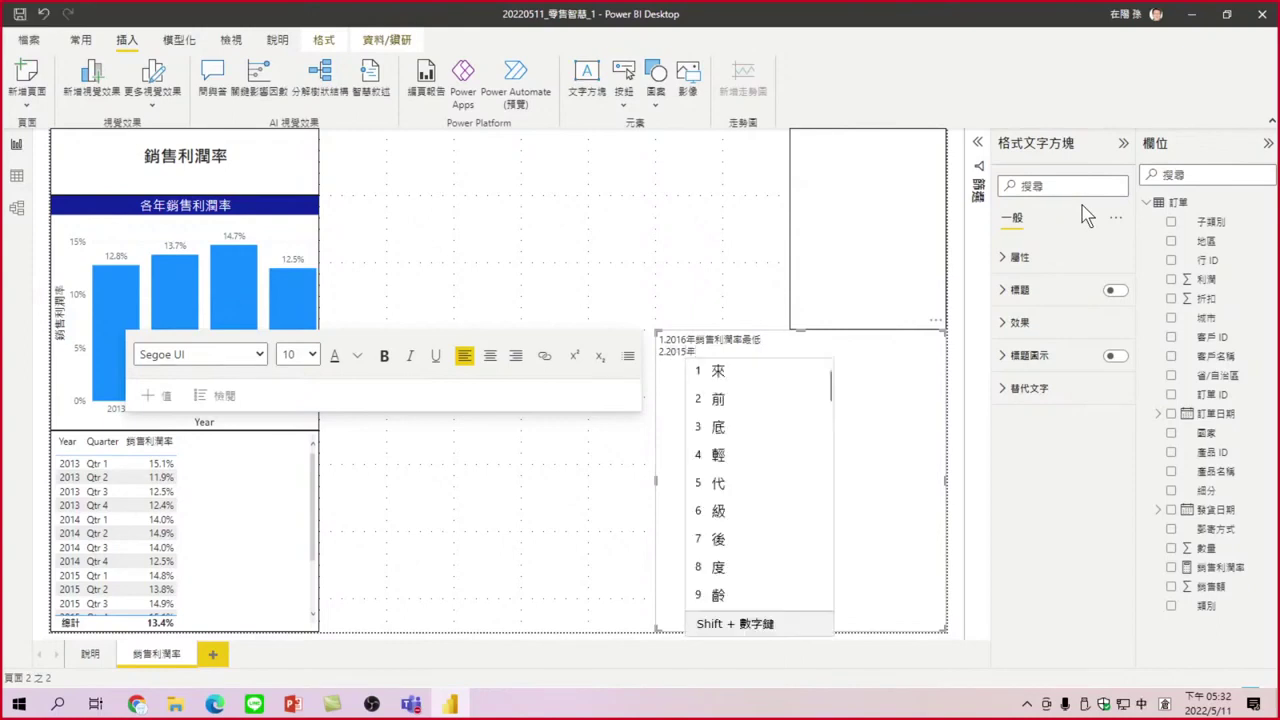
type("的銷售")
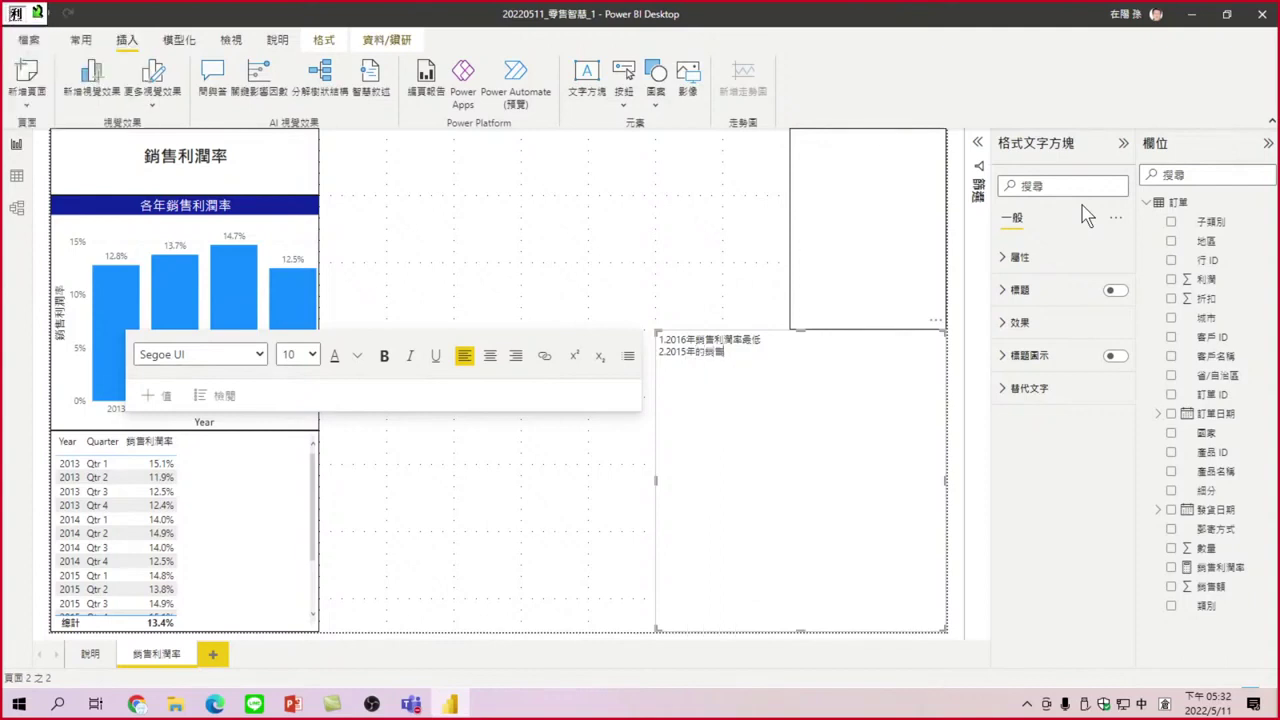
type("利潤率")
type("最高")
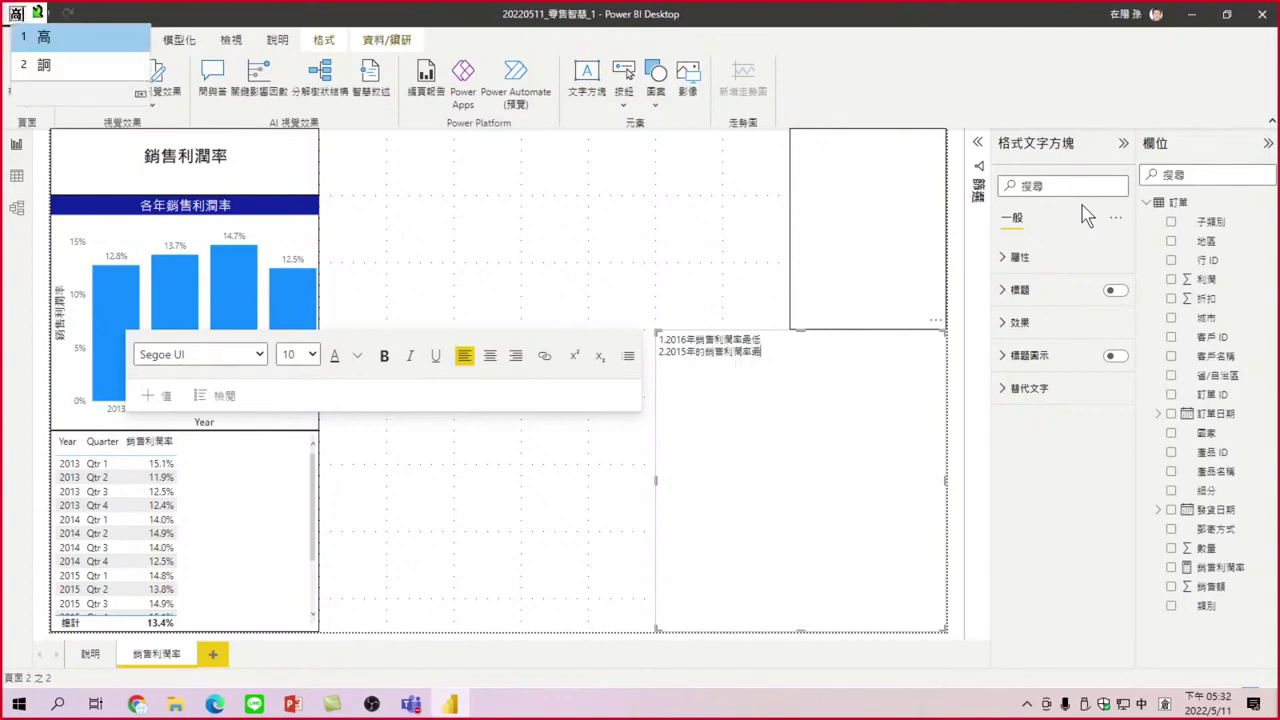
key("Return")
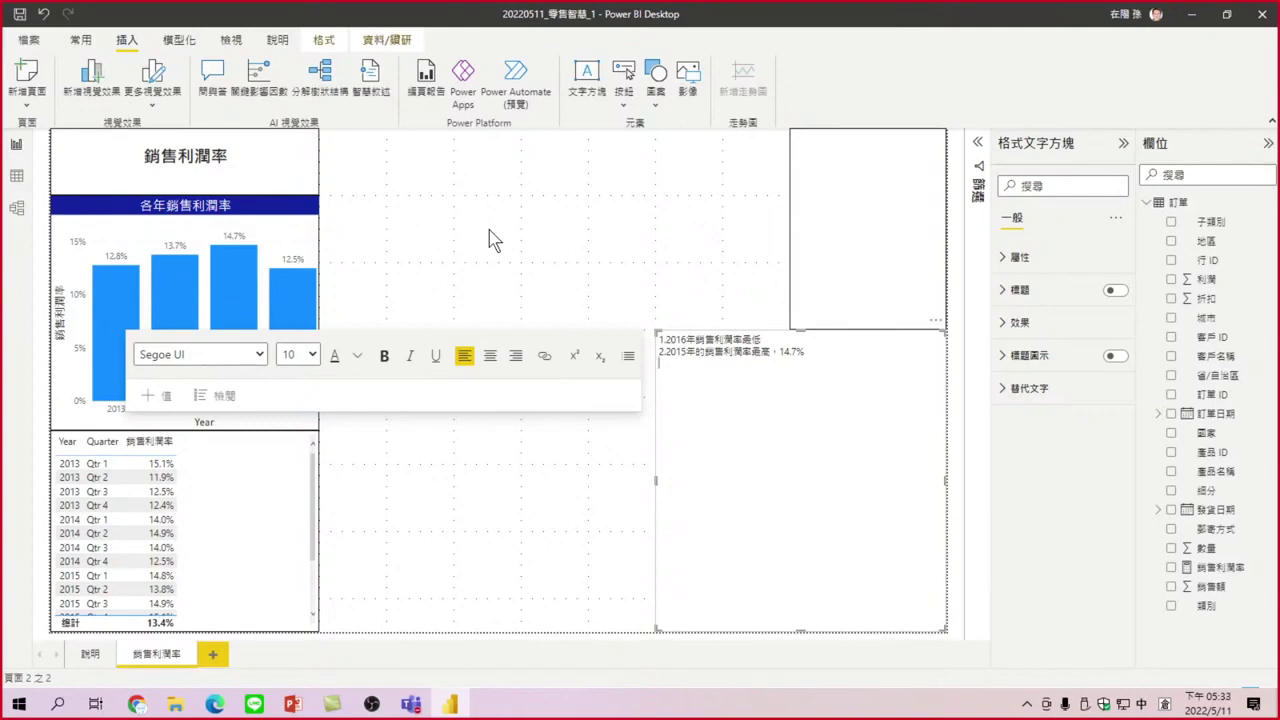
Add insight line 3 '2013到2016的銷售利潤率逐年增加' using the Chinese IME, starting a new line
type("3")
type(".2")
type("013")
type("到")
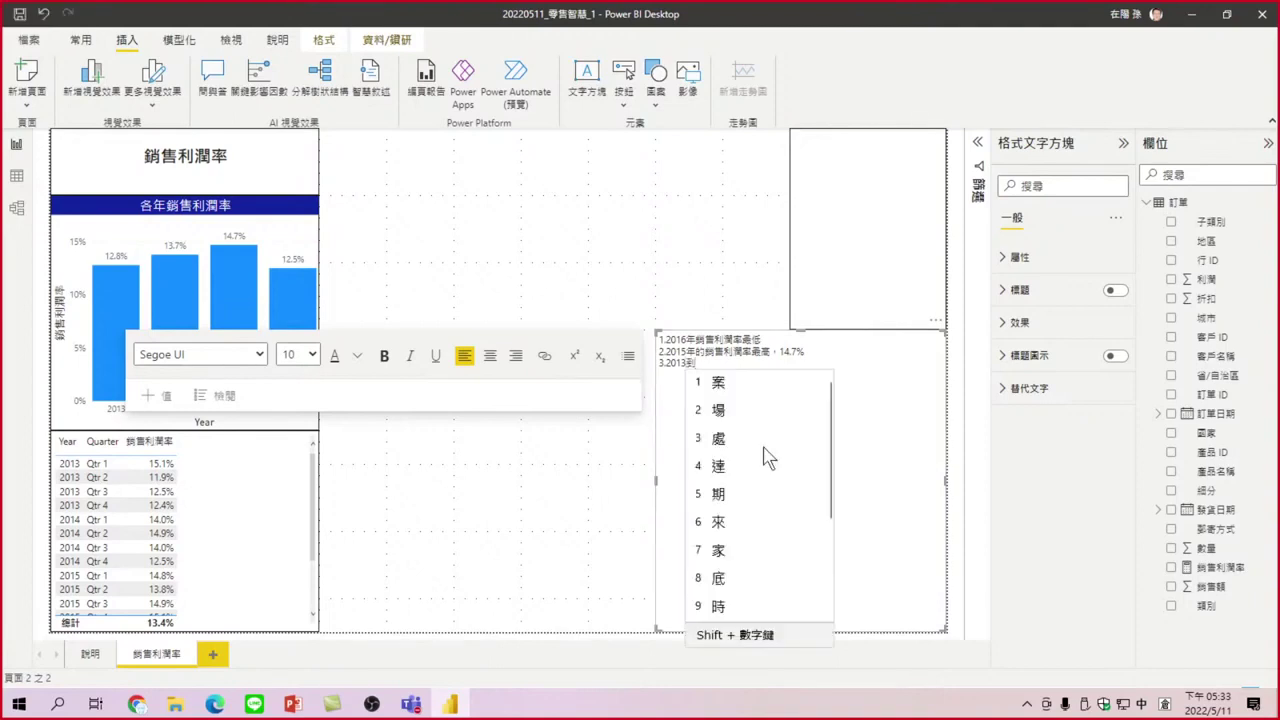
type("2016")
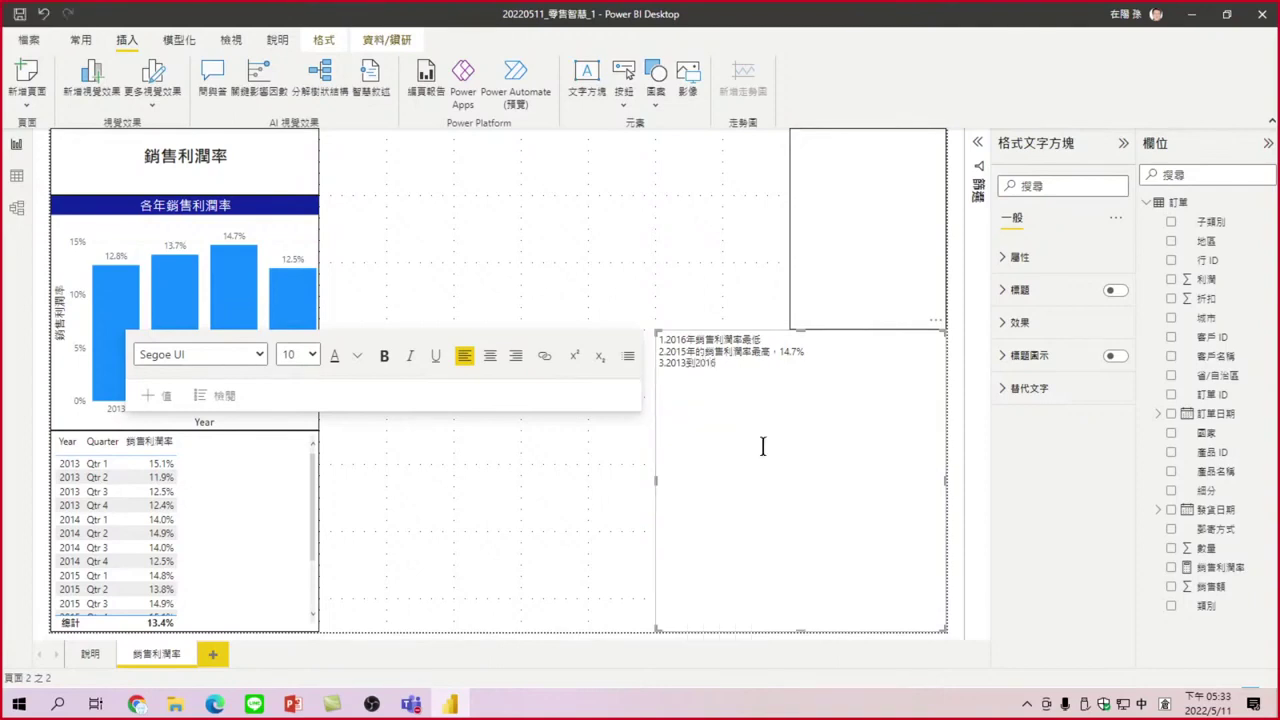
key("shift")
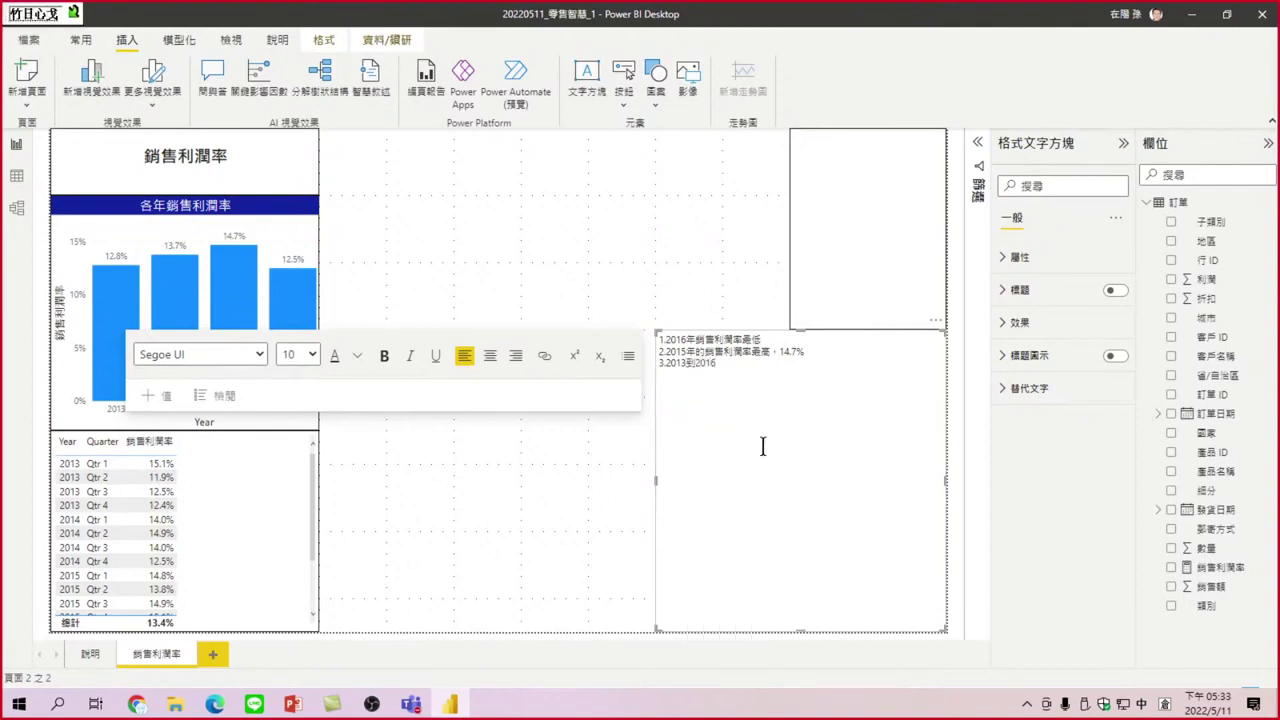
type("的銷")
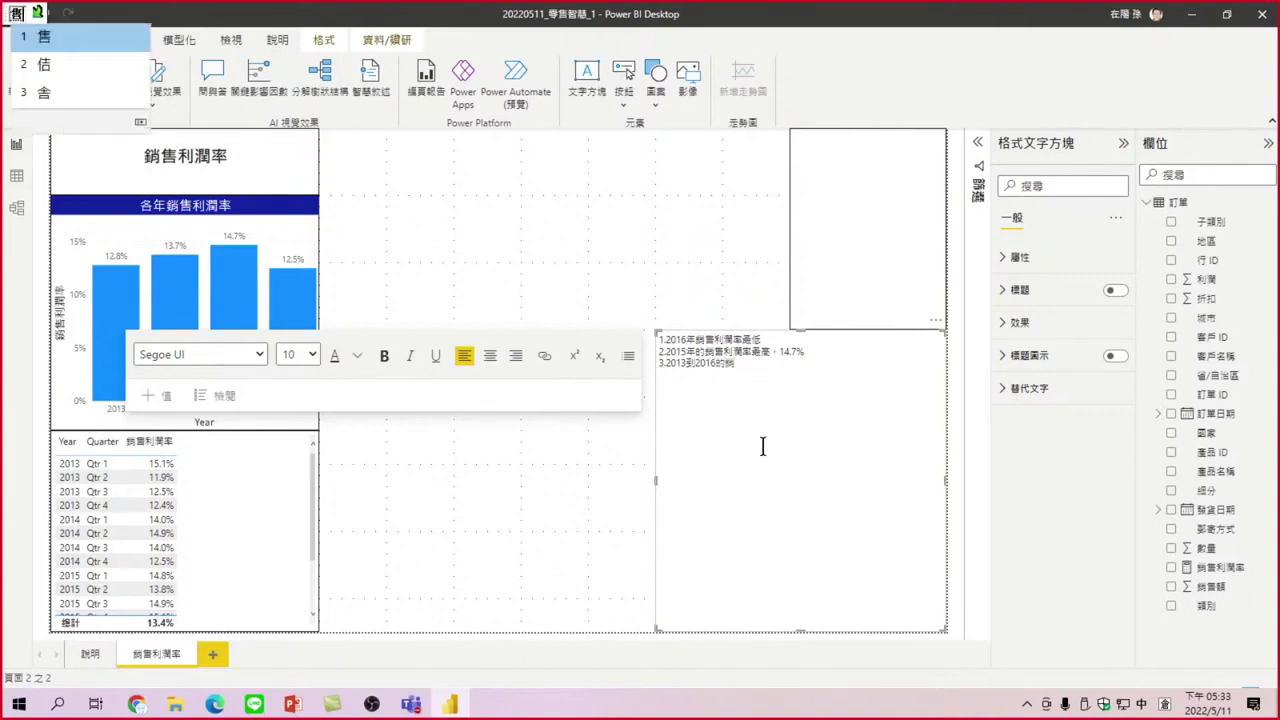
type("售利潤")
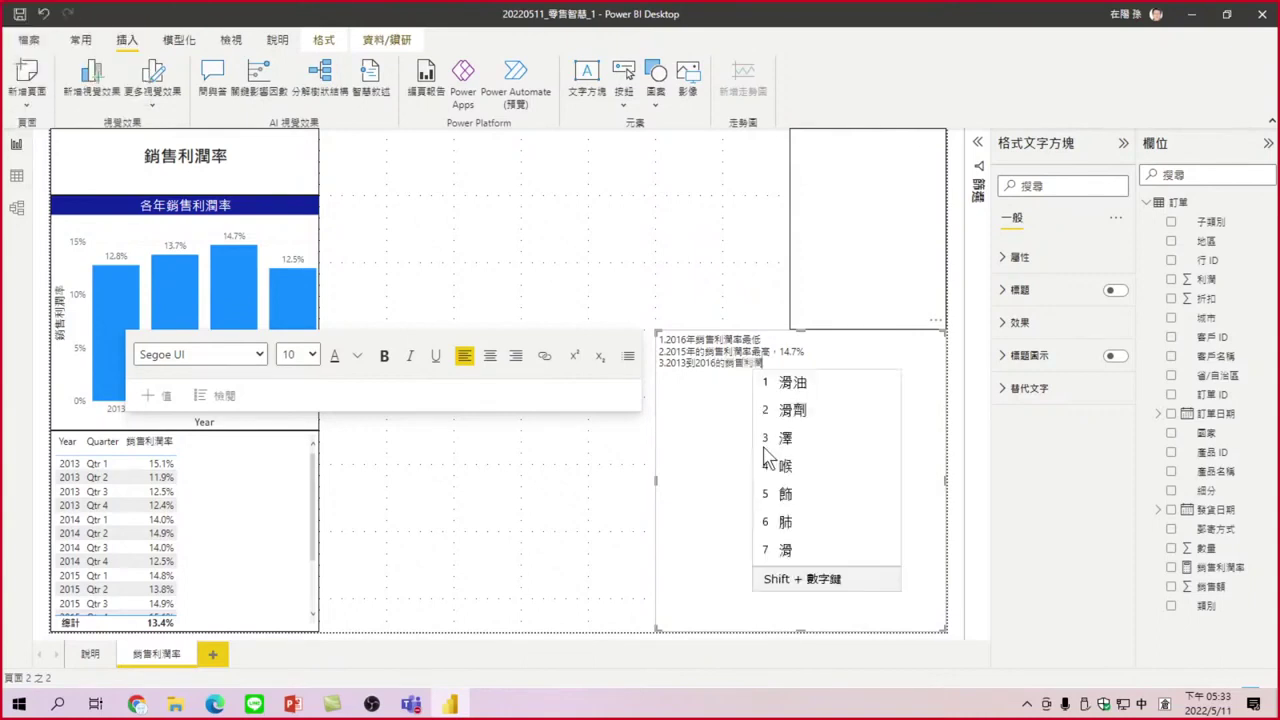
type("率趨")
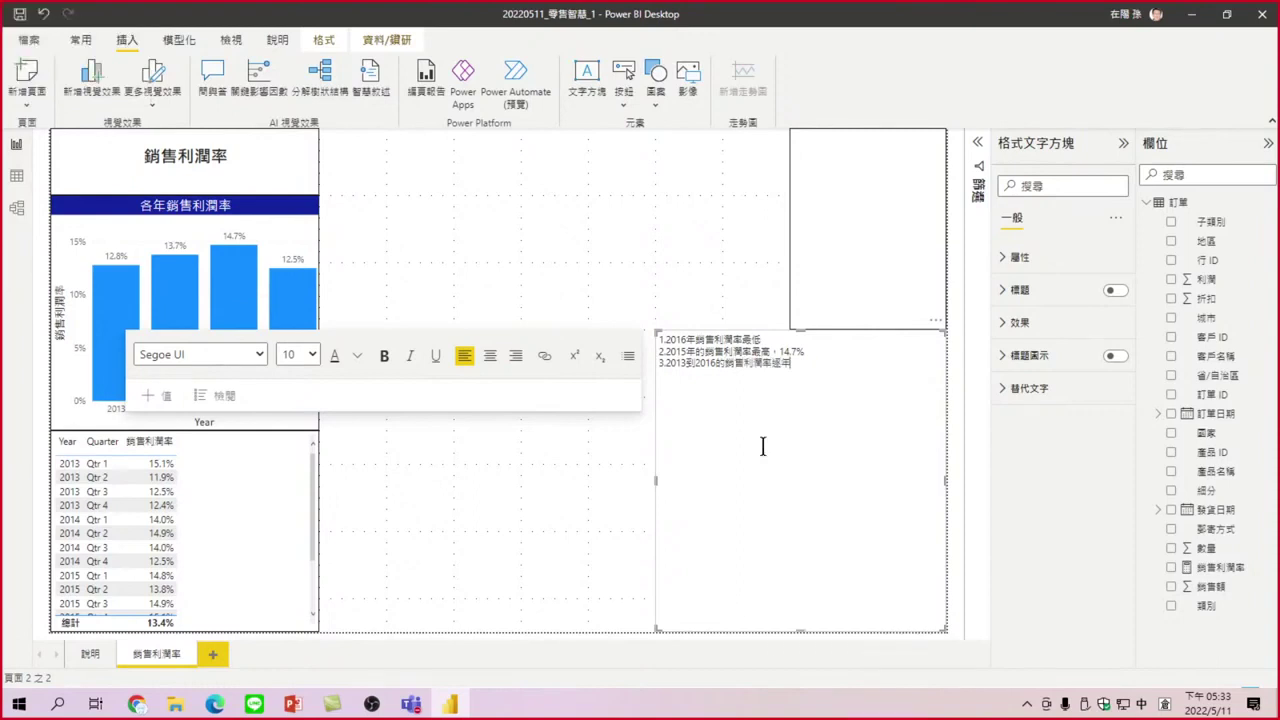
type("勢")
type("增")
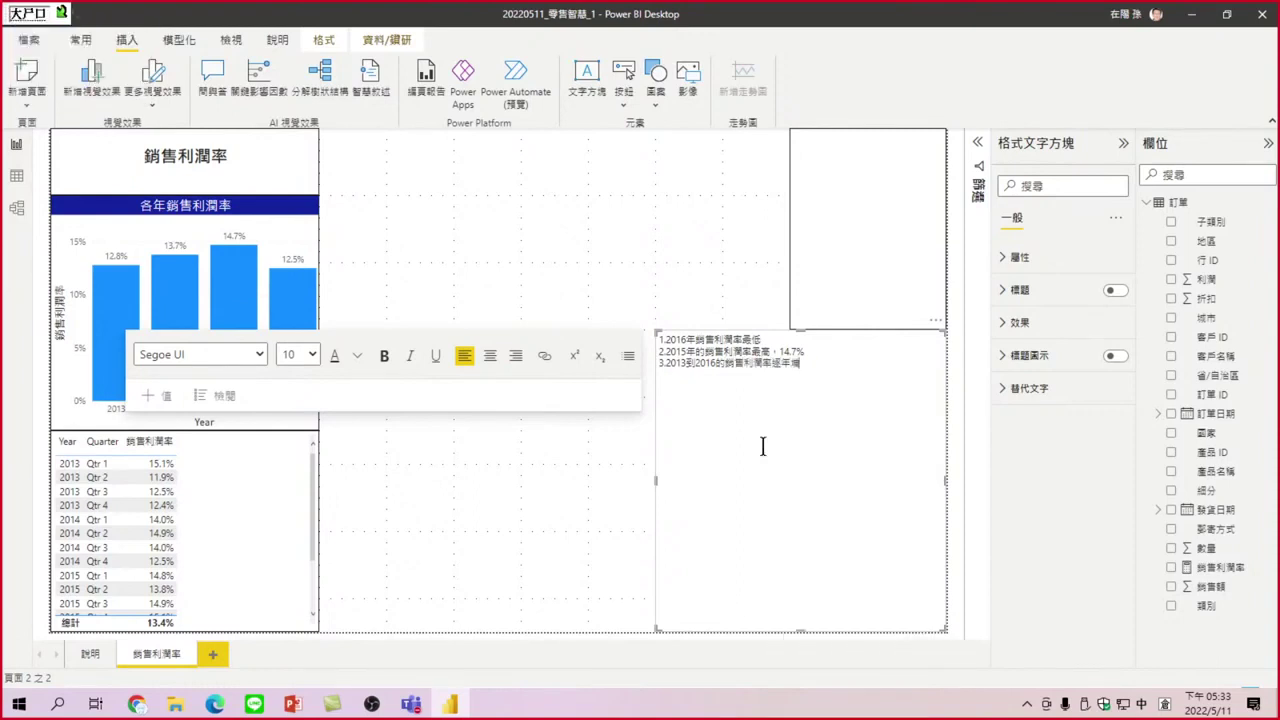
type("加")
key("Return")
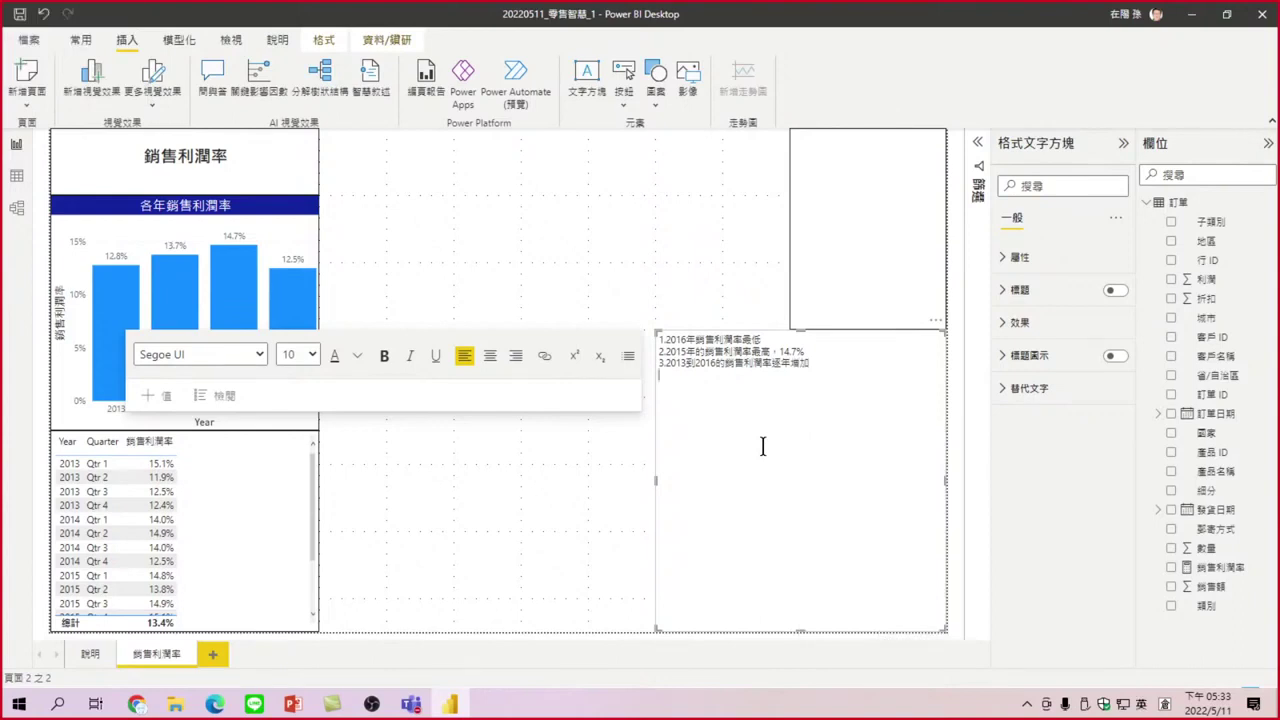
Widen the empty upper-right text box to match the insight box below
left_click(600, 186)
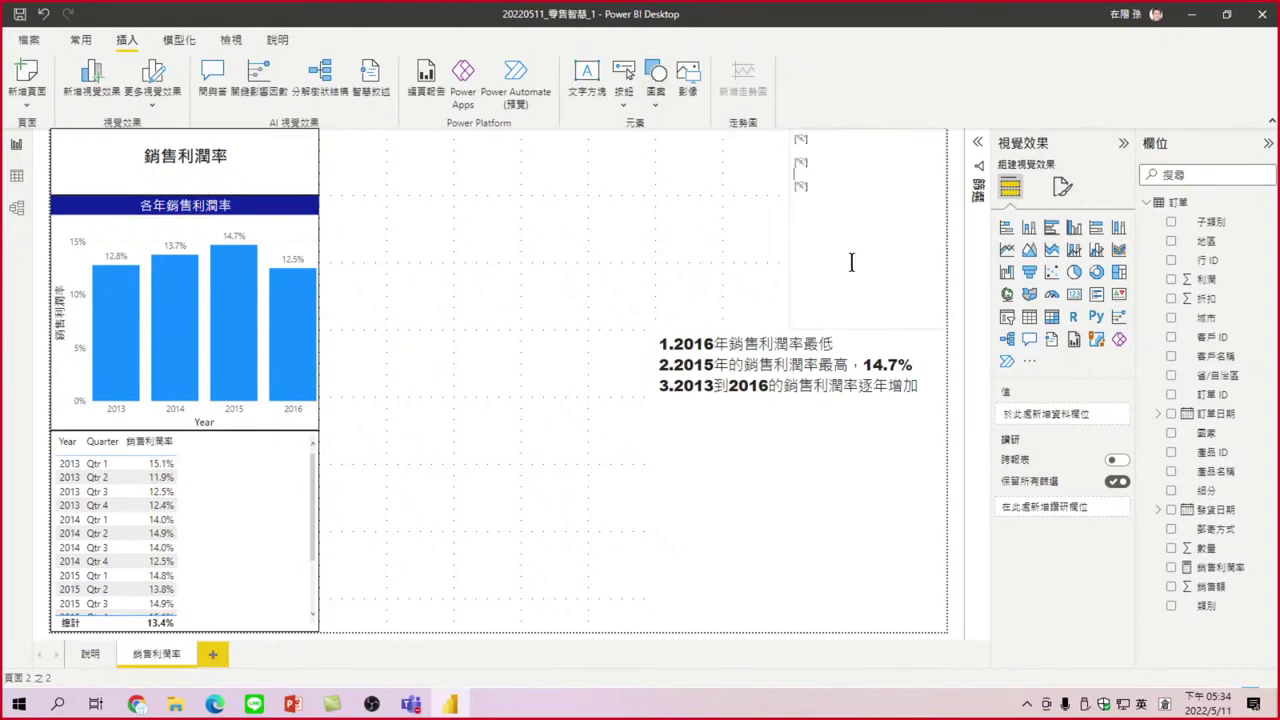
left_click(790, 248)
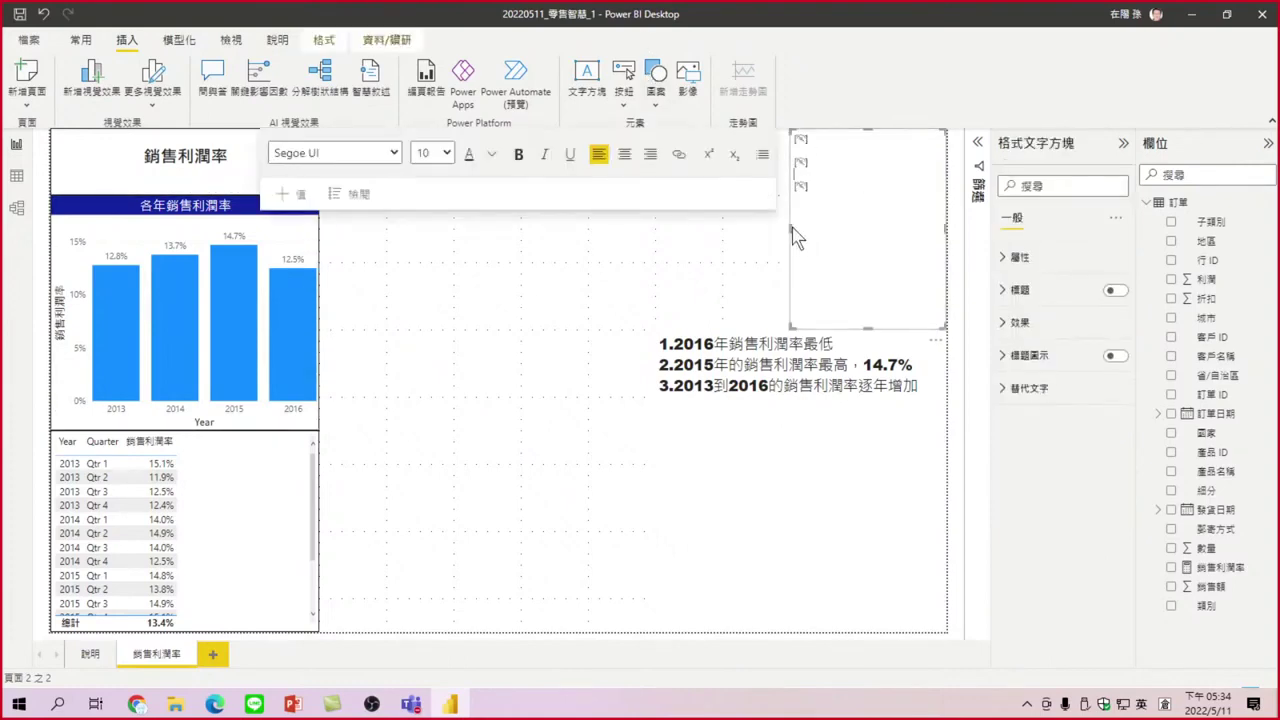
left_click_drag(794, 237, 659, 255)
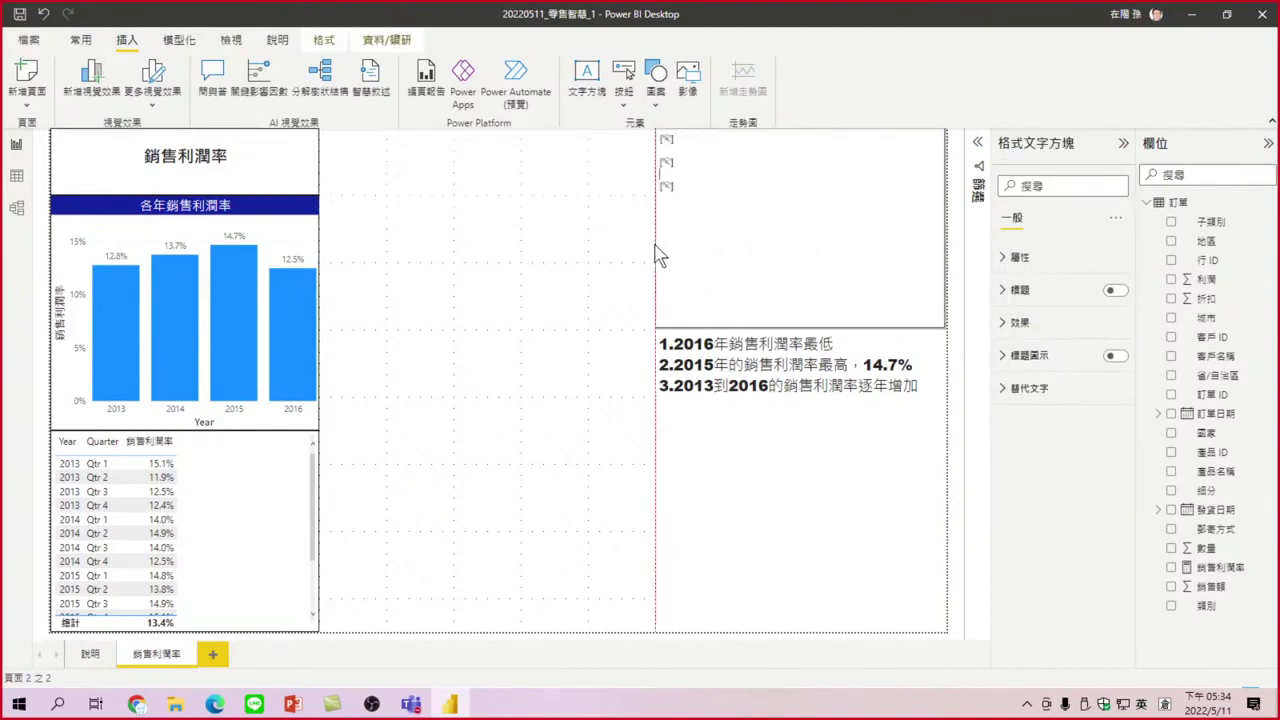
Apply the copied large bold formatting to the insight text box with Format Painter
left_click(81, 44)
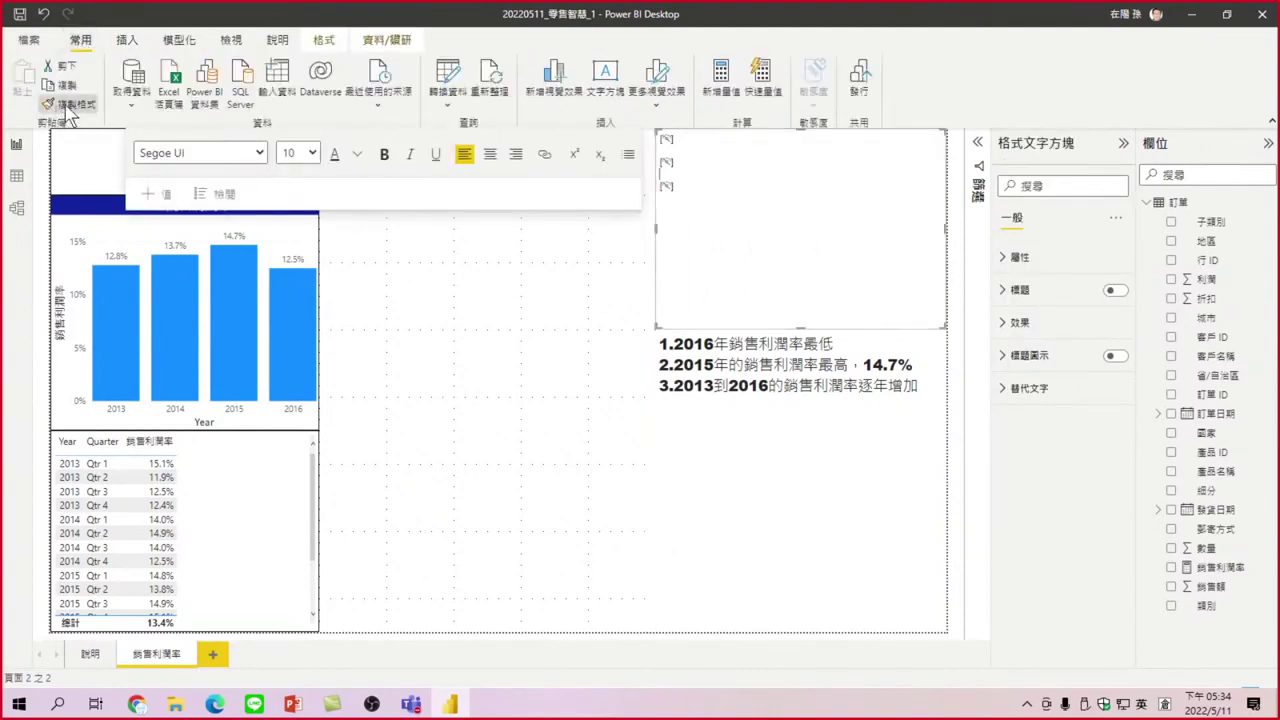
left_click(790, 445)
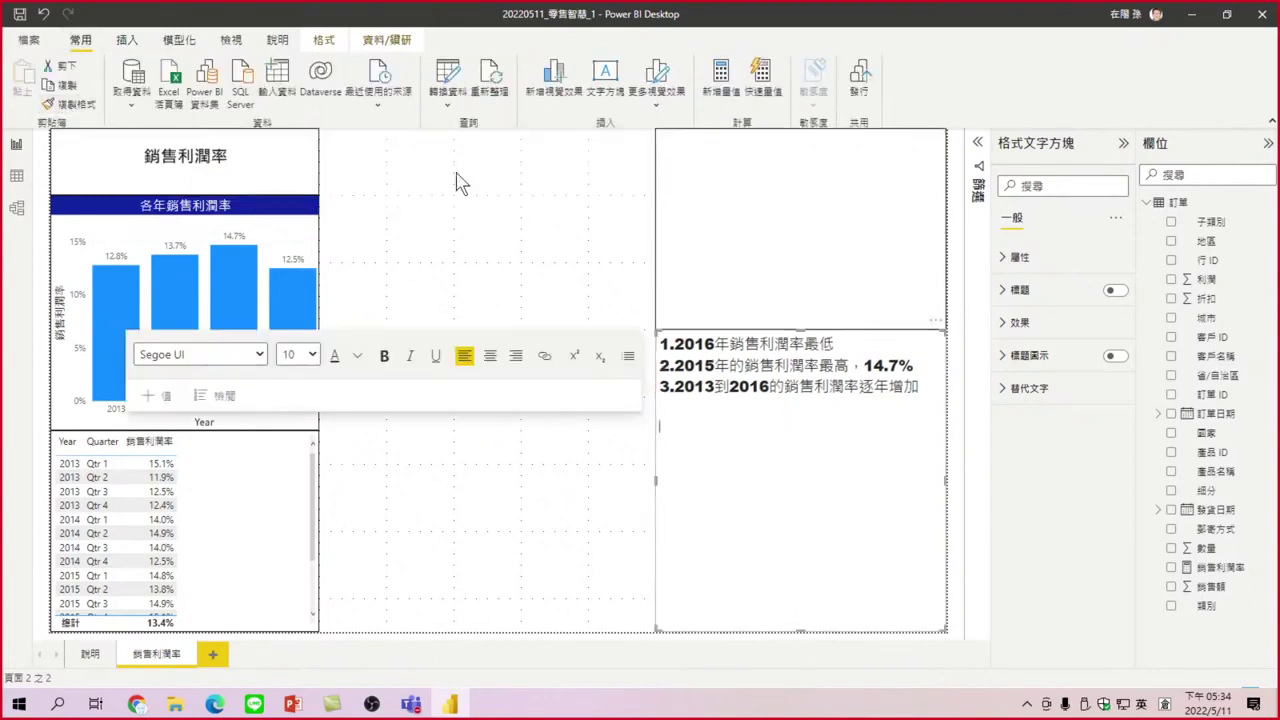
left_click(420, 262)
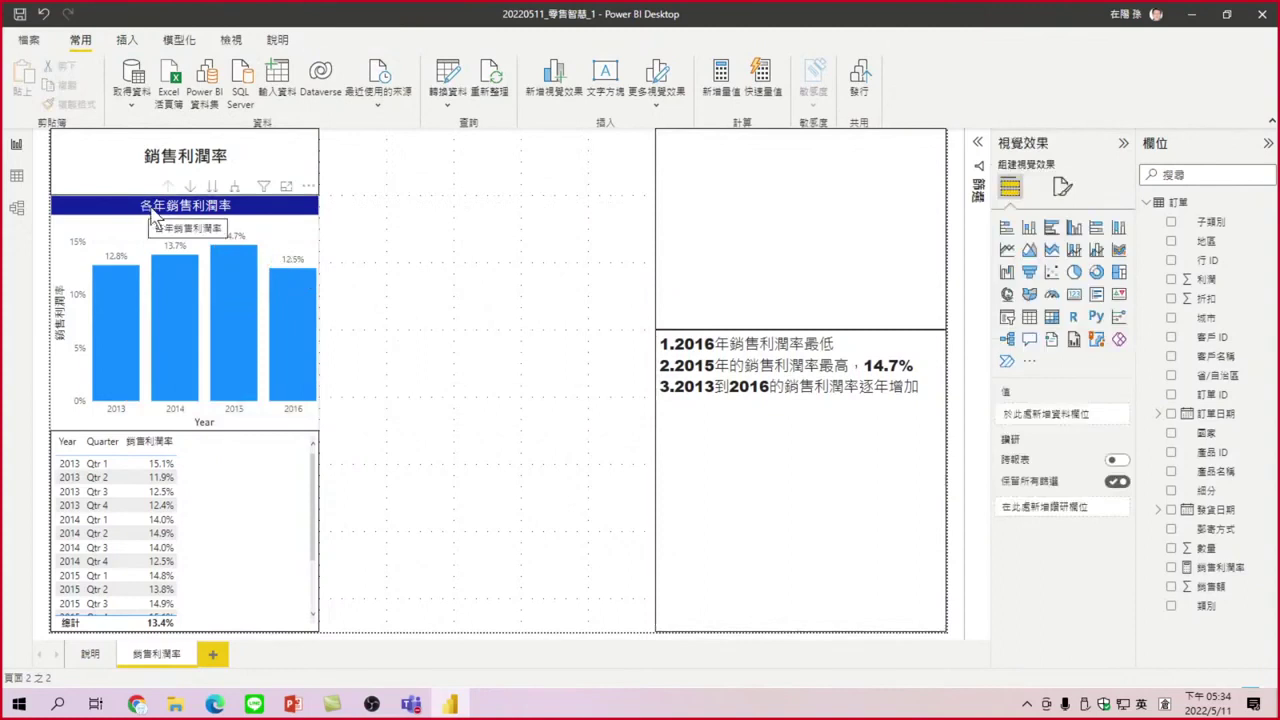
Select the yearly margin column chart and show its Analytics options
left_click(300, 251)
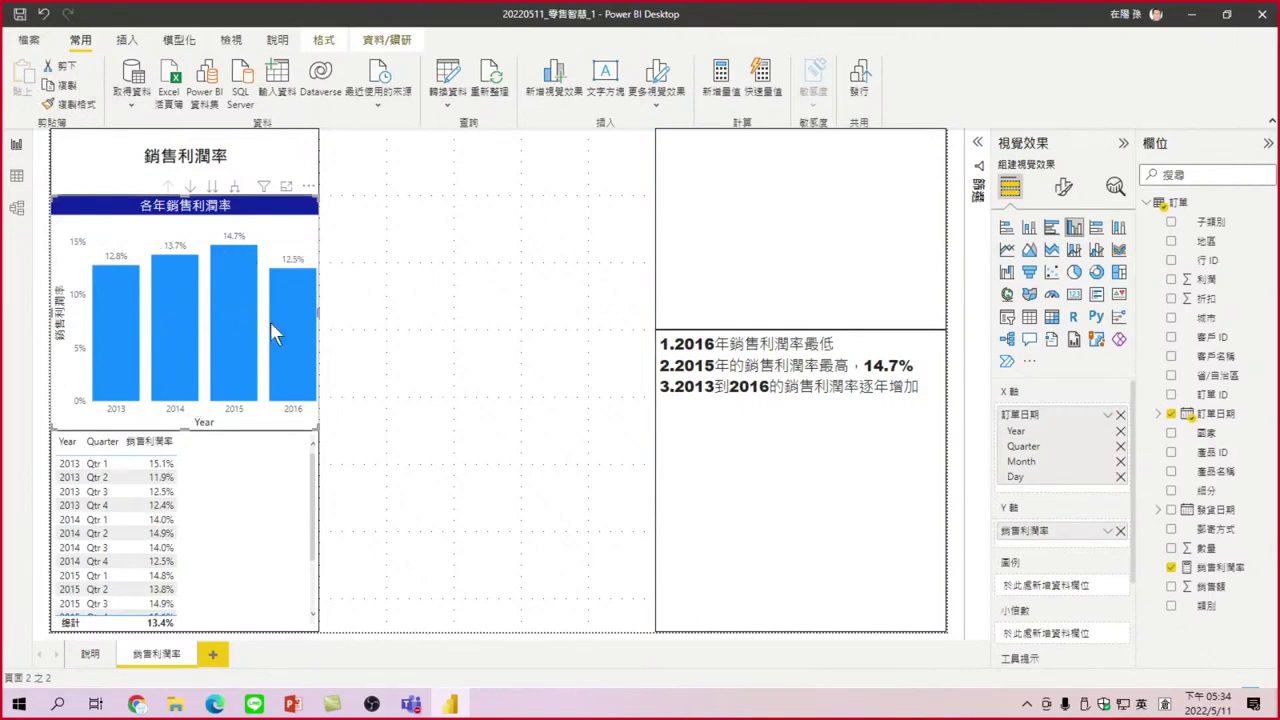
mouse_move(232, 279)
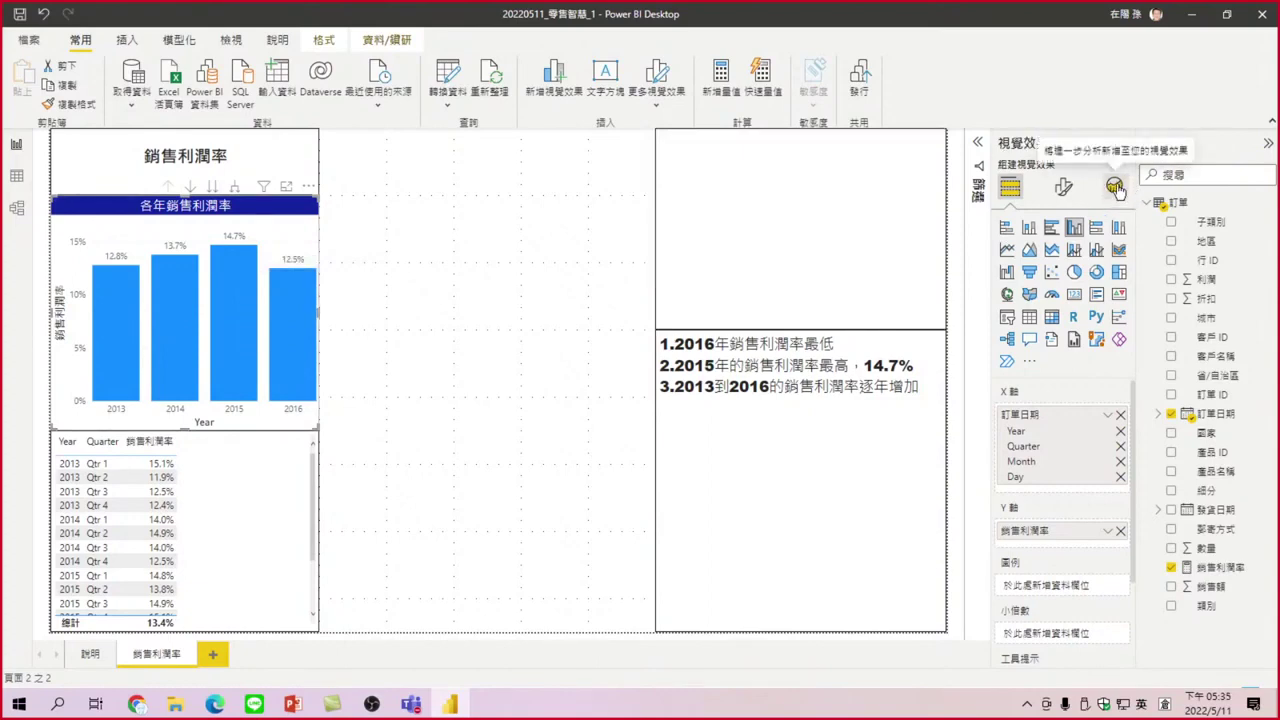
left_click(1115, 188)
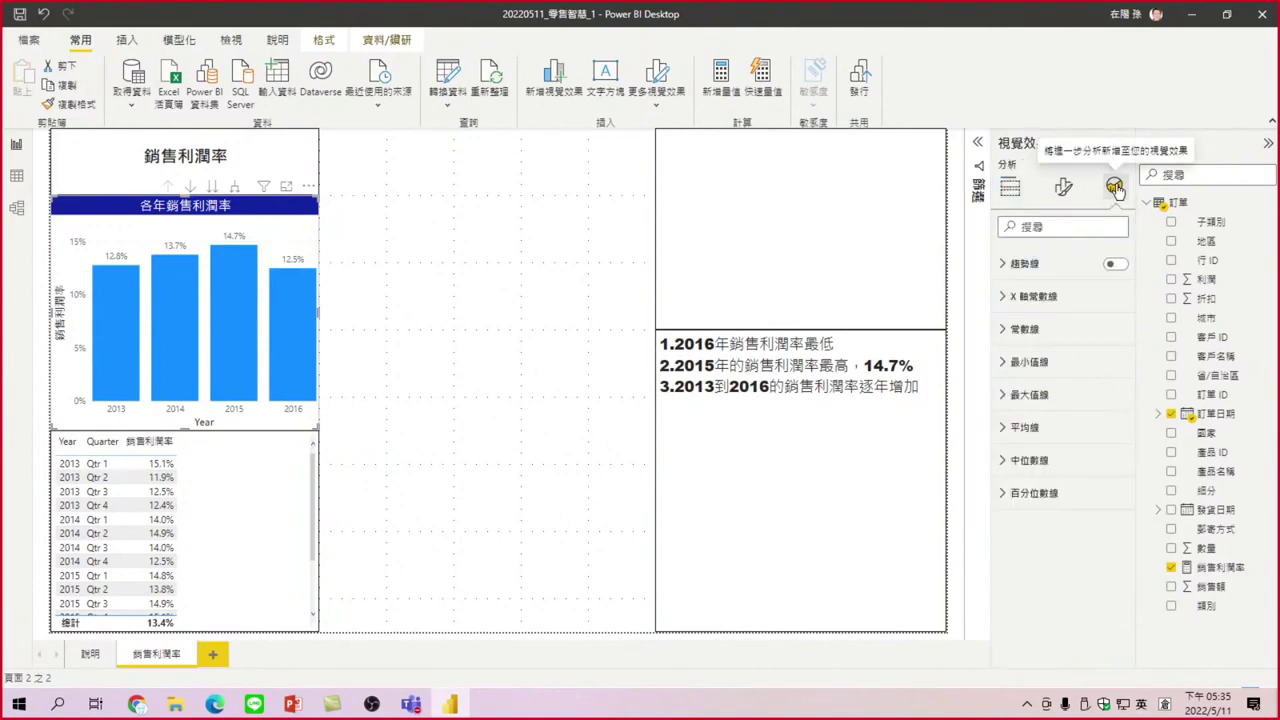
Add an average line to the yearly margin chart with its 13.4% data label shown
left_click(1005, 430)
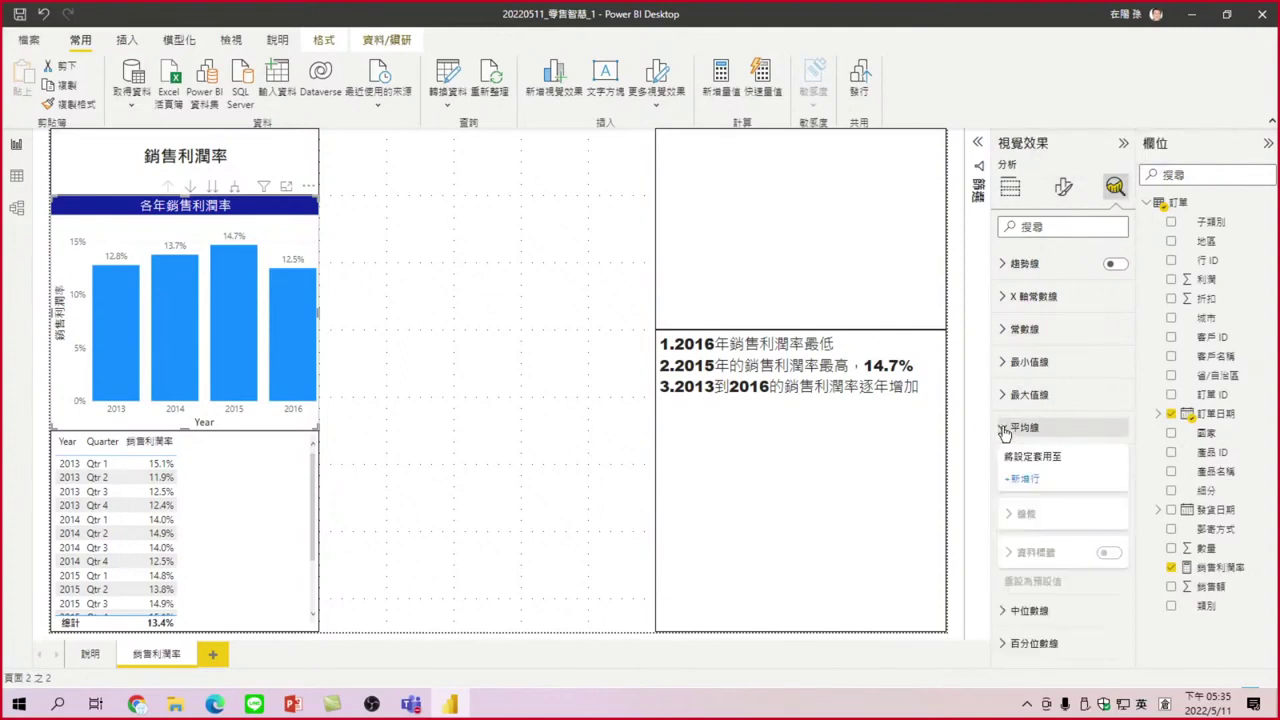
left_click(1027, 481)
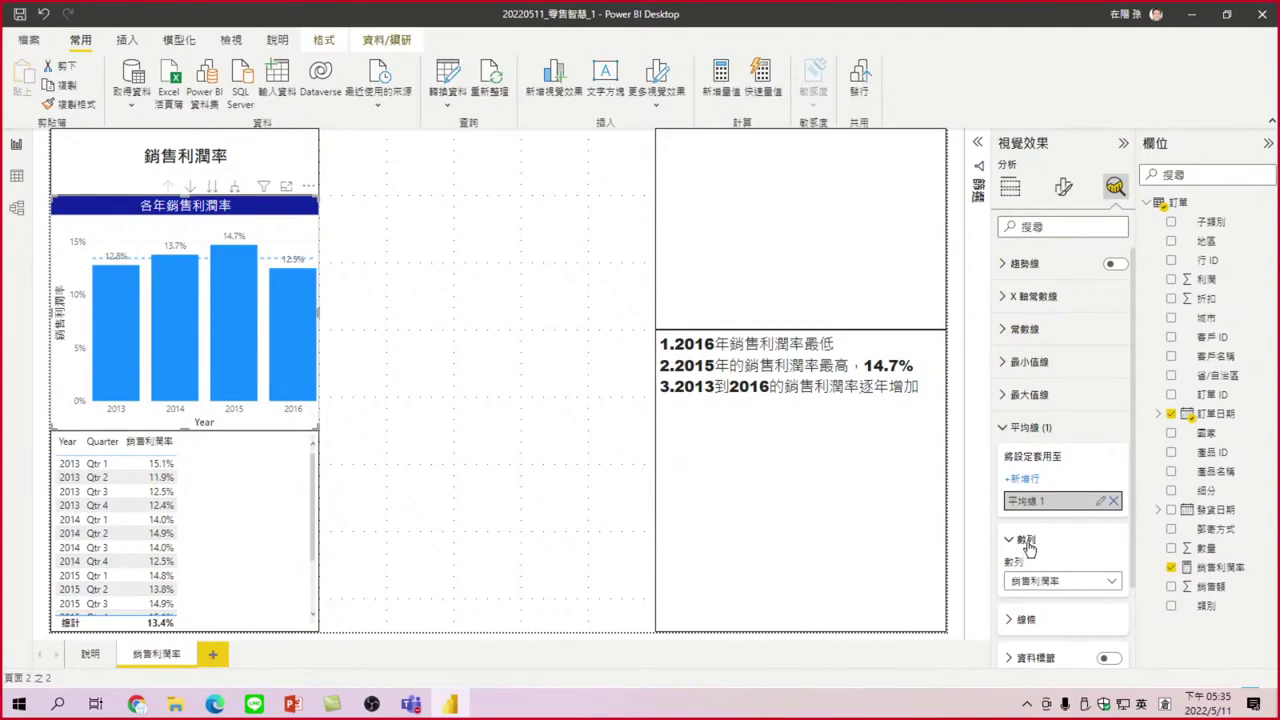
scroll(1025, 545, "down", 3)
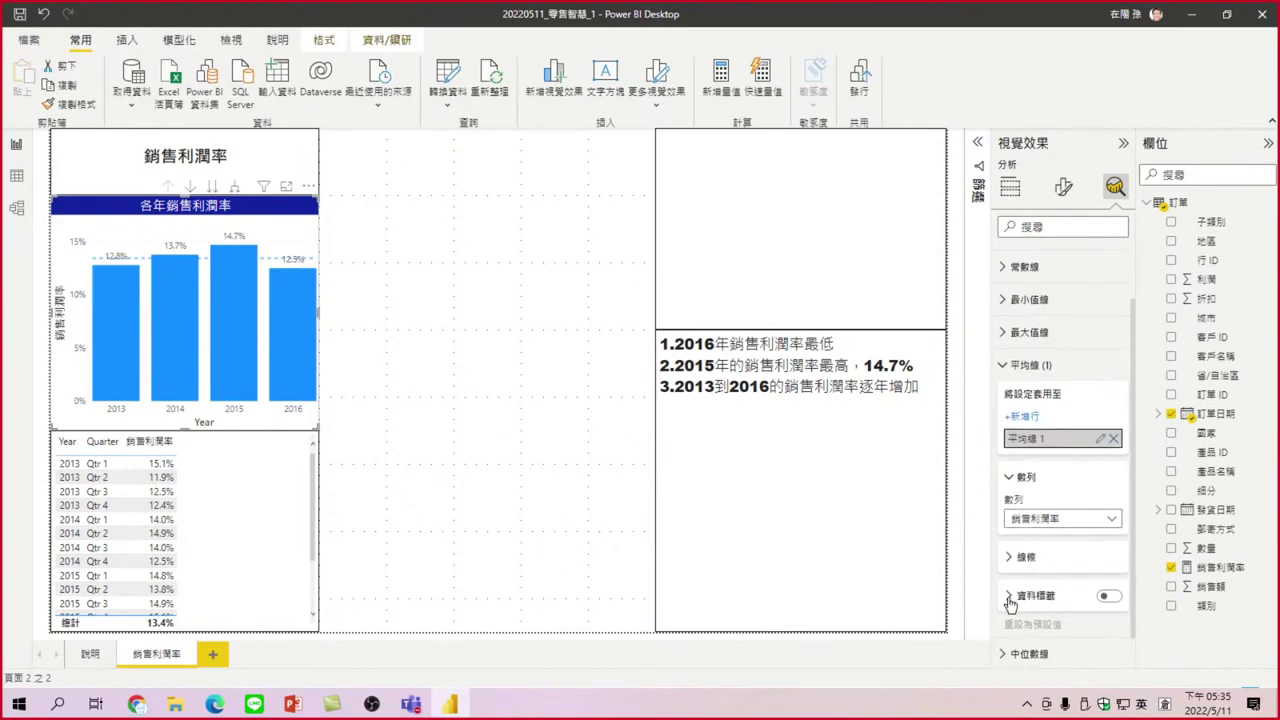
left_click(1112, 598)
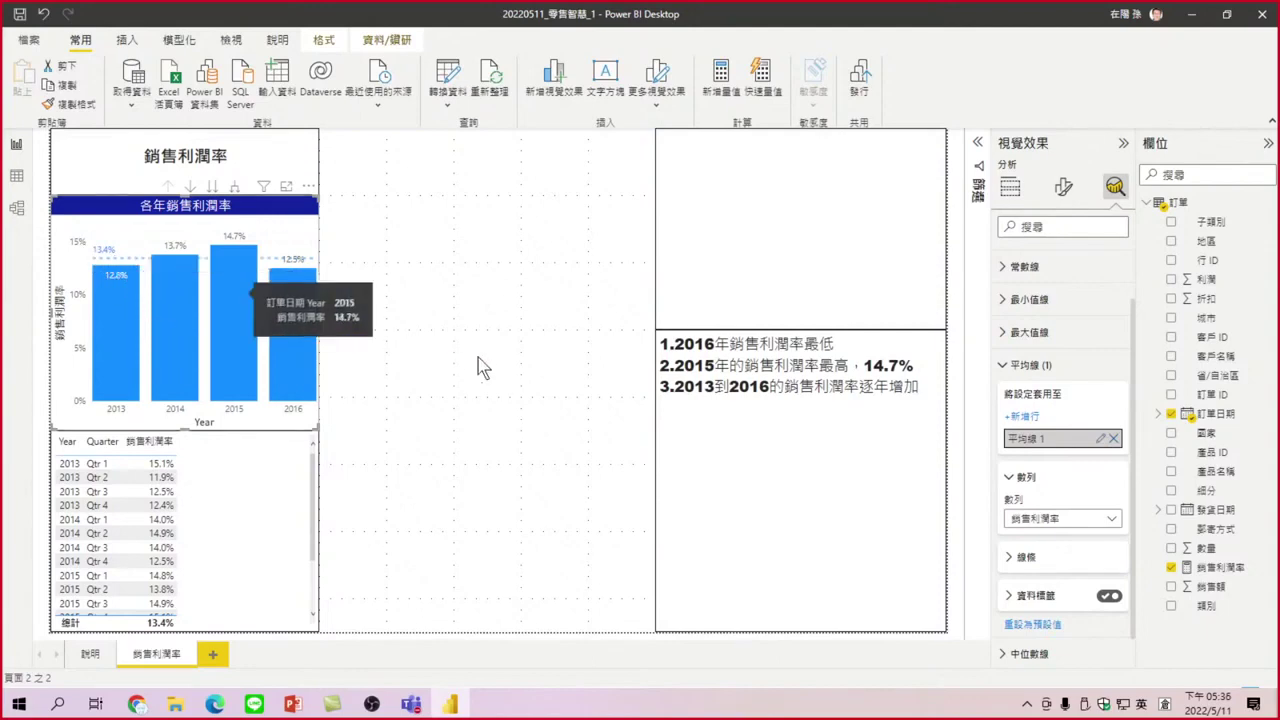
left_click(929, 387)
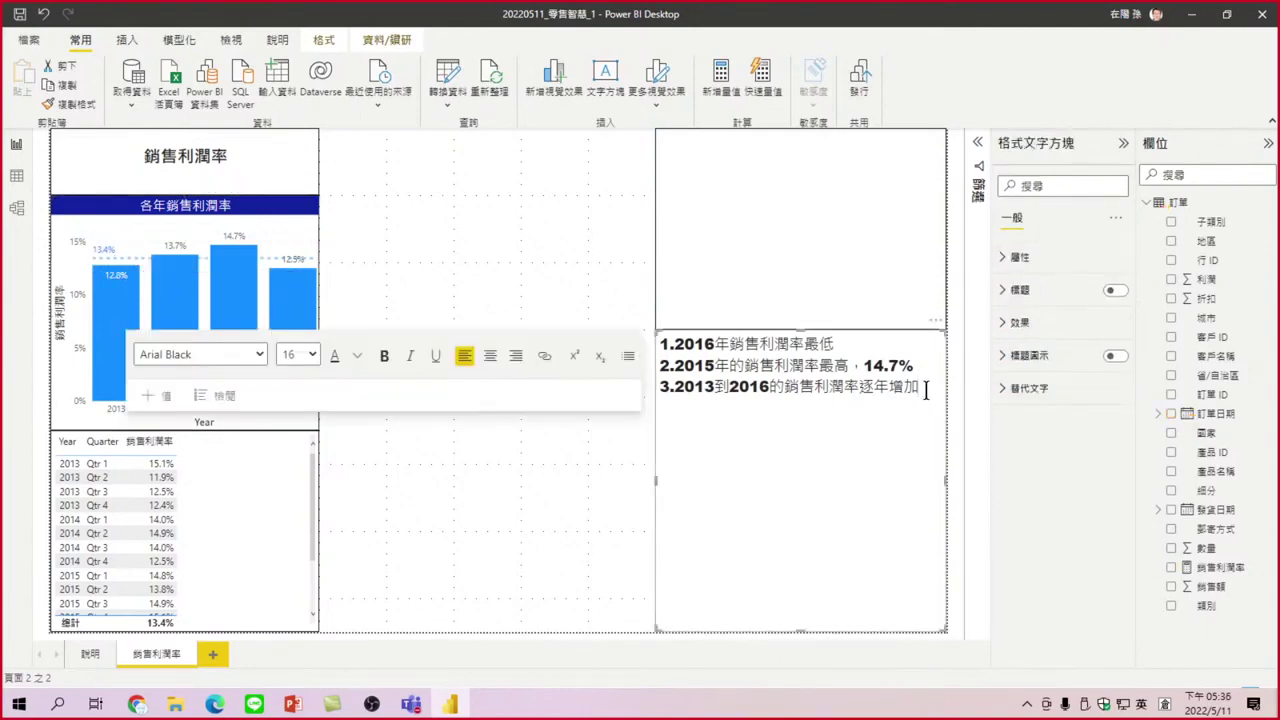
left_click(430, 258)
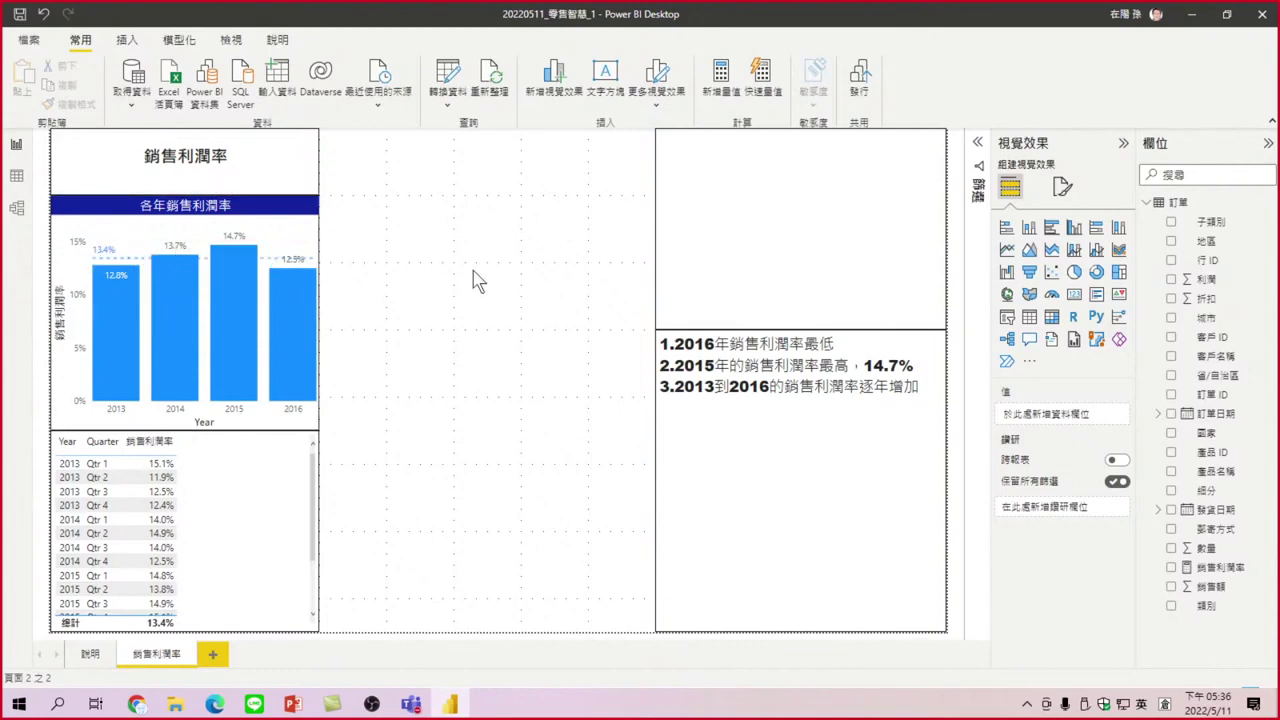
left_click(228, 234)
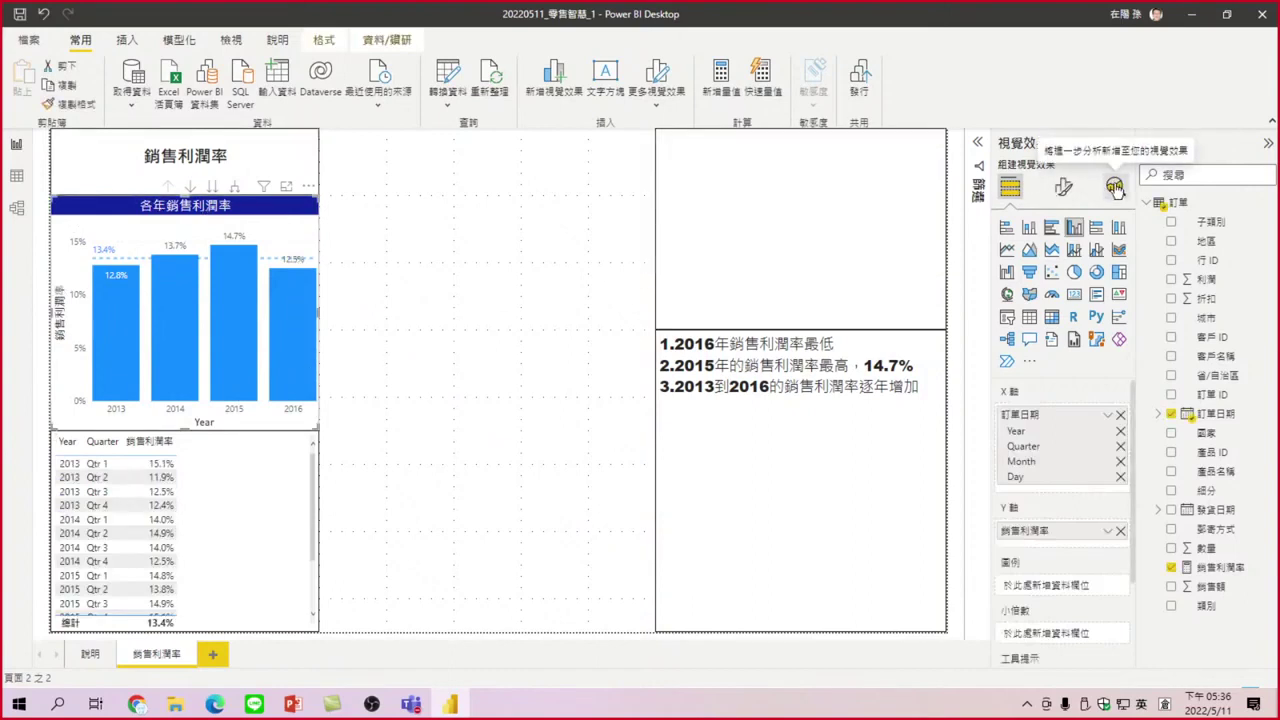
left_click(1115, 189)
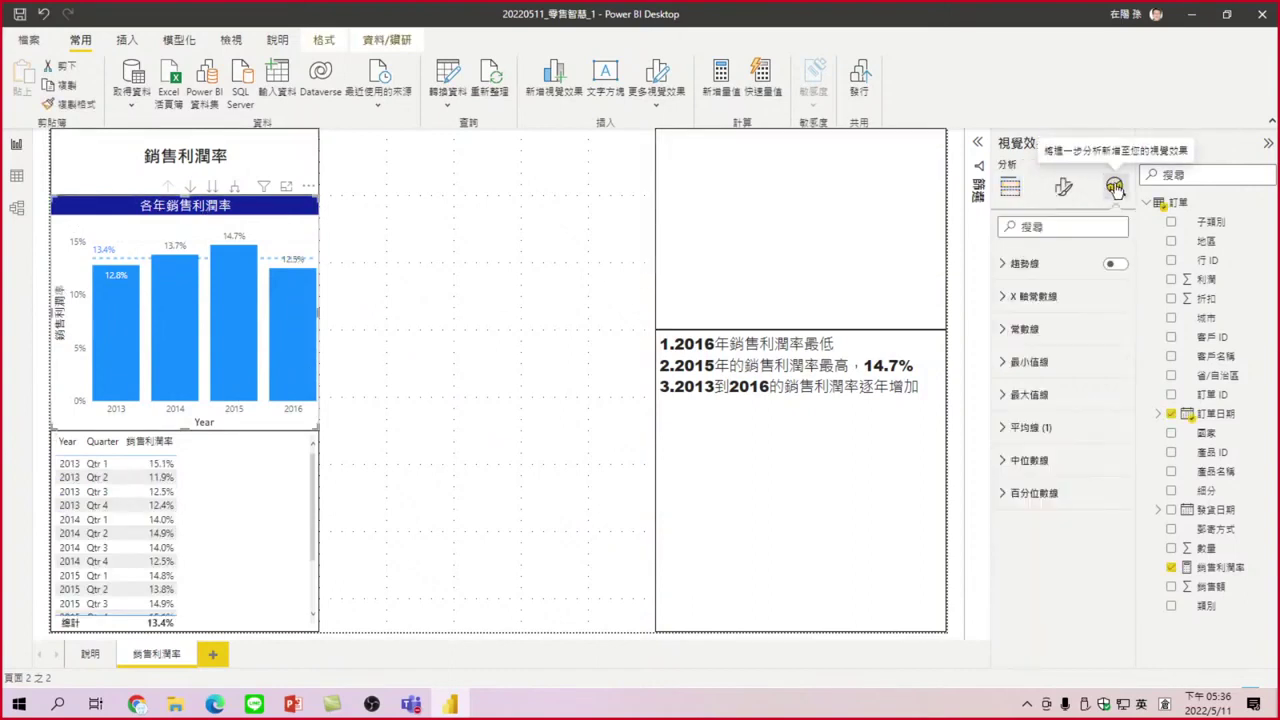
left_click(1002, 432)
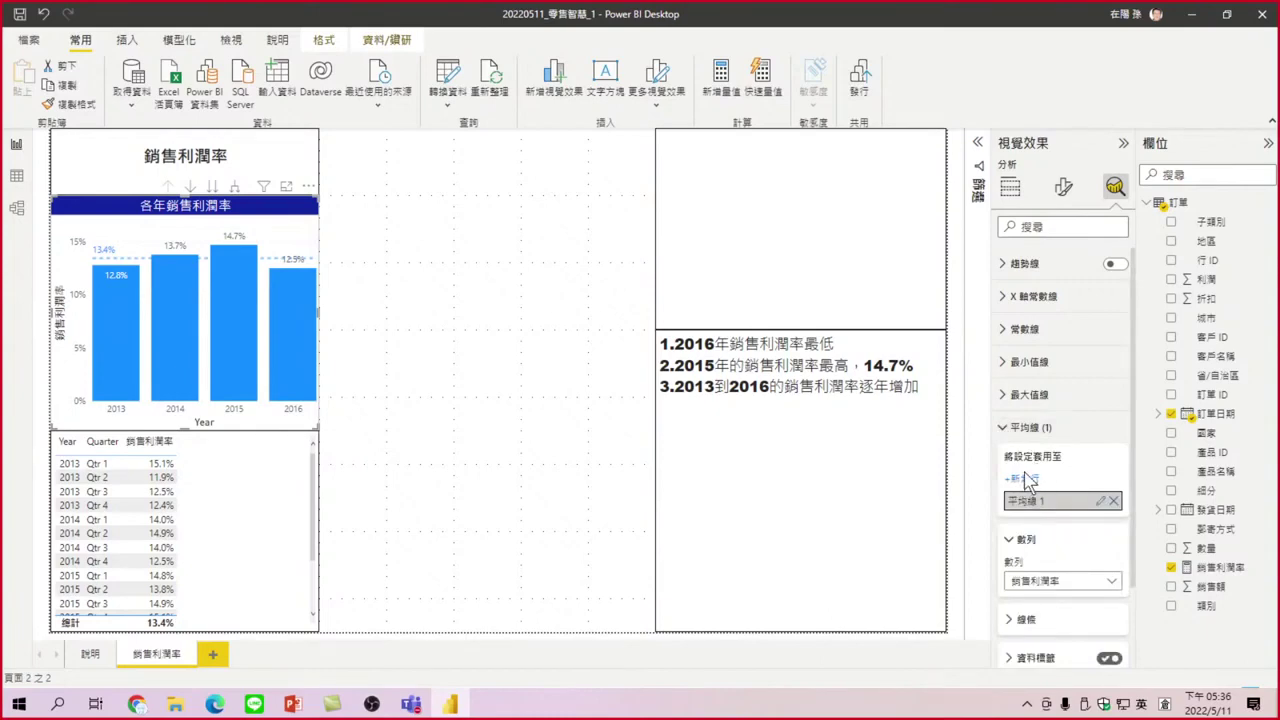
scroll(1030, 478, "down", 2)
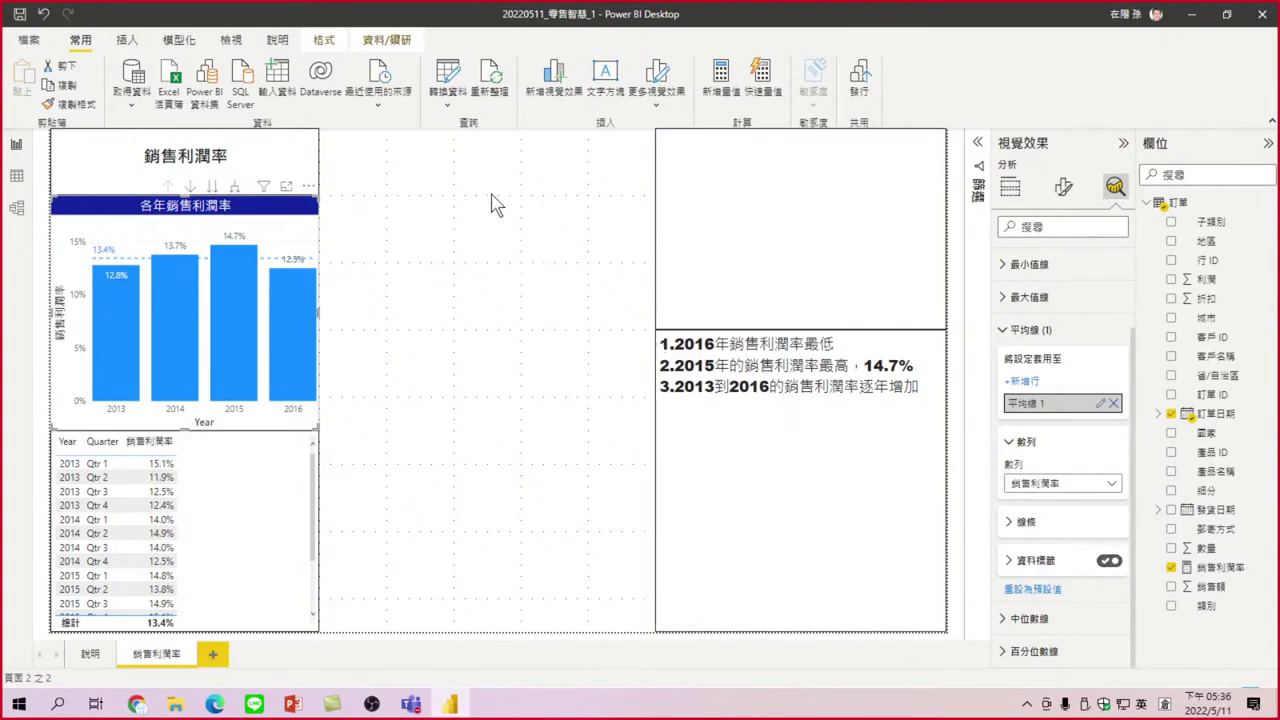
Add the fourth insight line '4.各年銷售利潤率為13.4%' and finish editing the text box
left_click(858, 440)
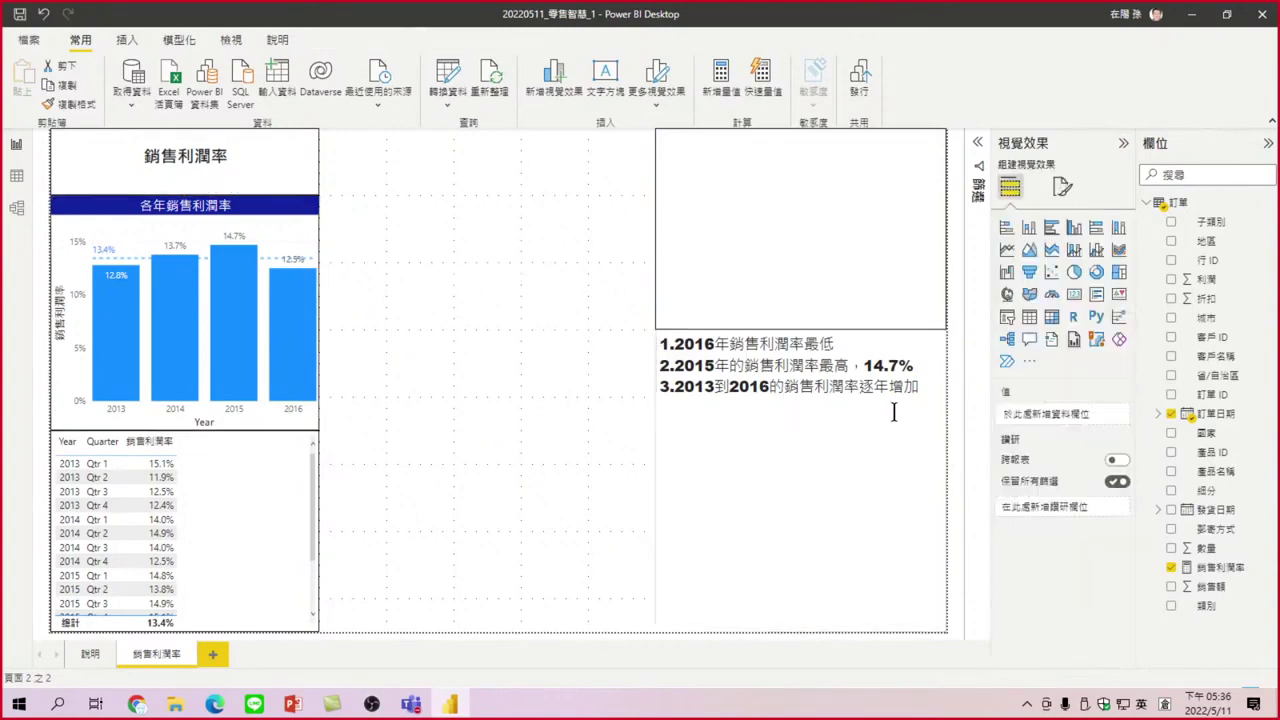
key("Return")
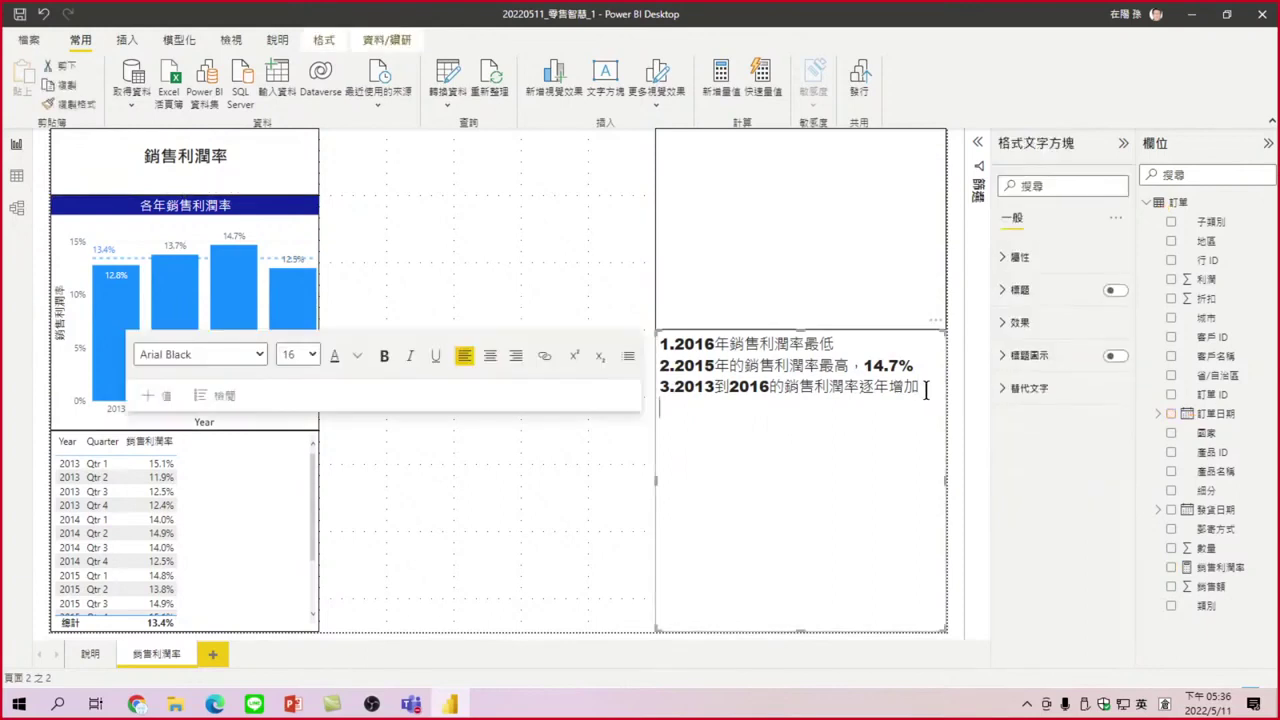
type("4.")
type("h")
key("BackSpace")
key("shift")
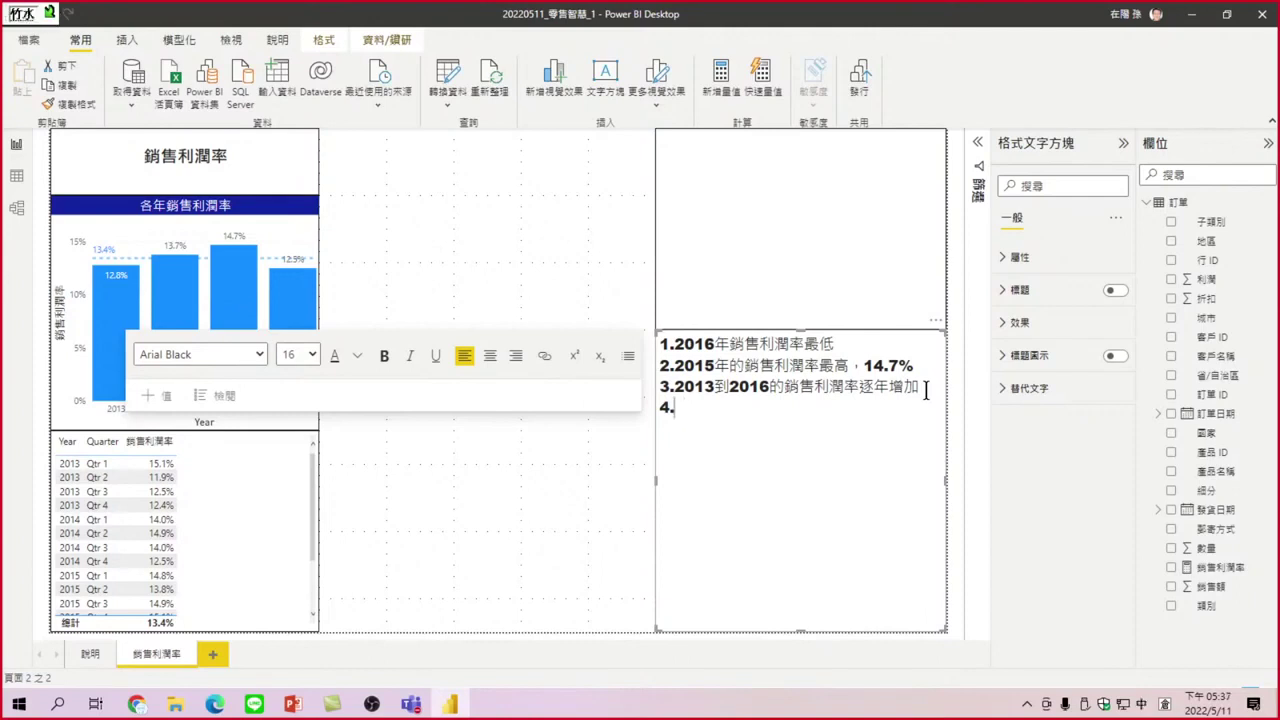
type("hr")
key("space")
type("年")
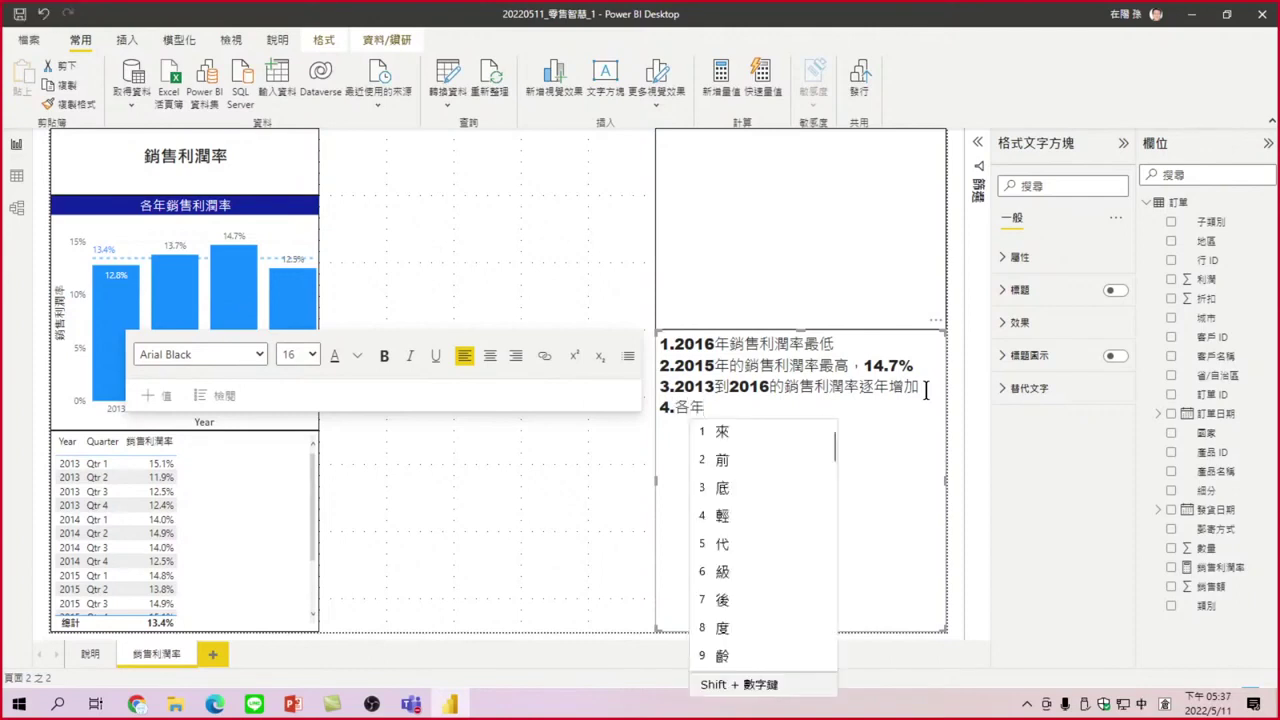
key("Escape")
type("銷")
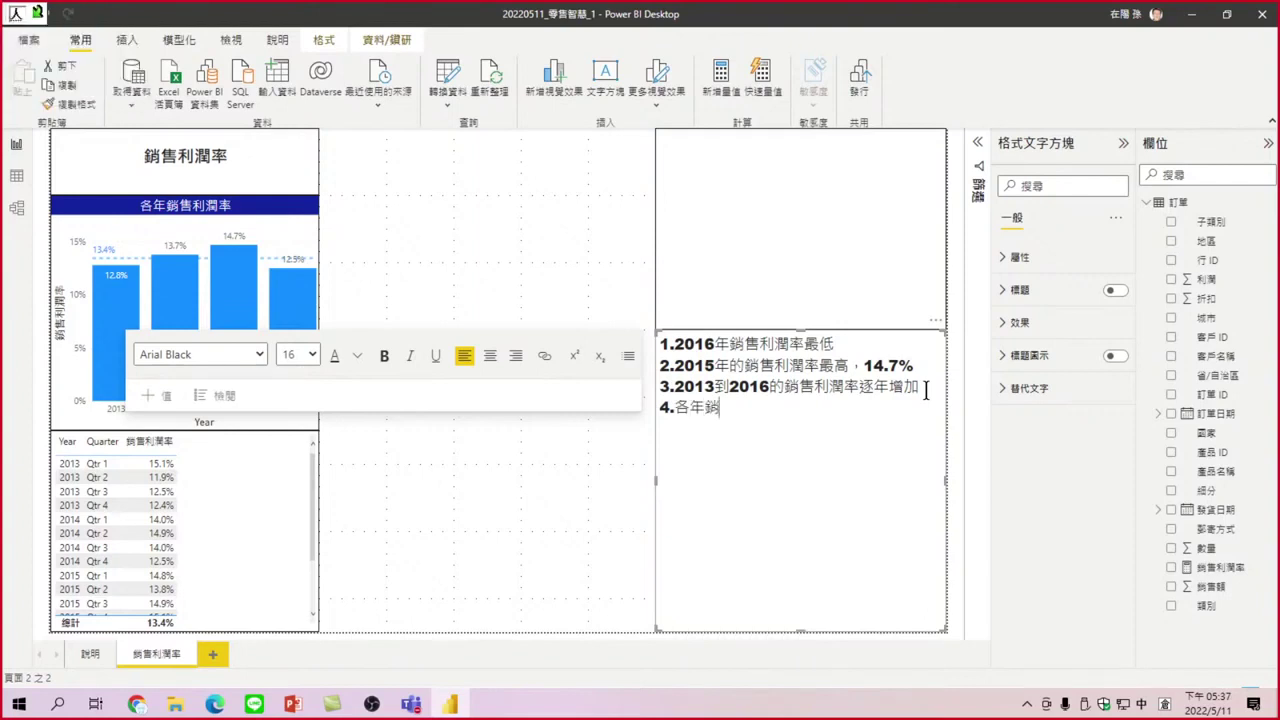
type("售利潤")
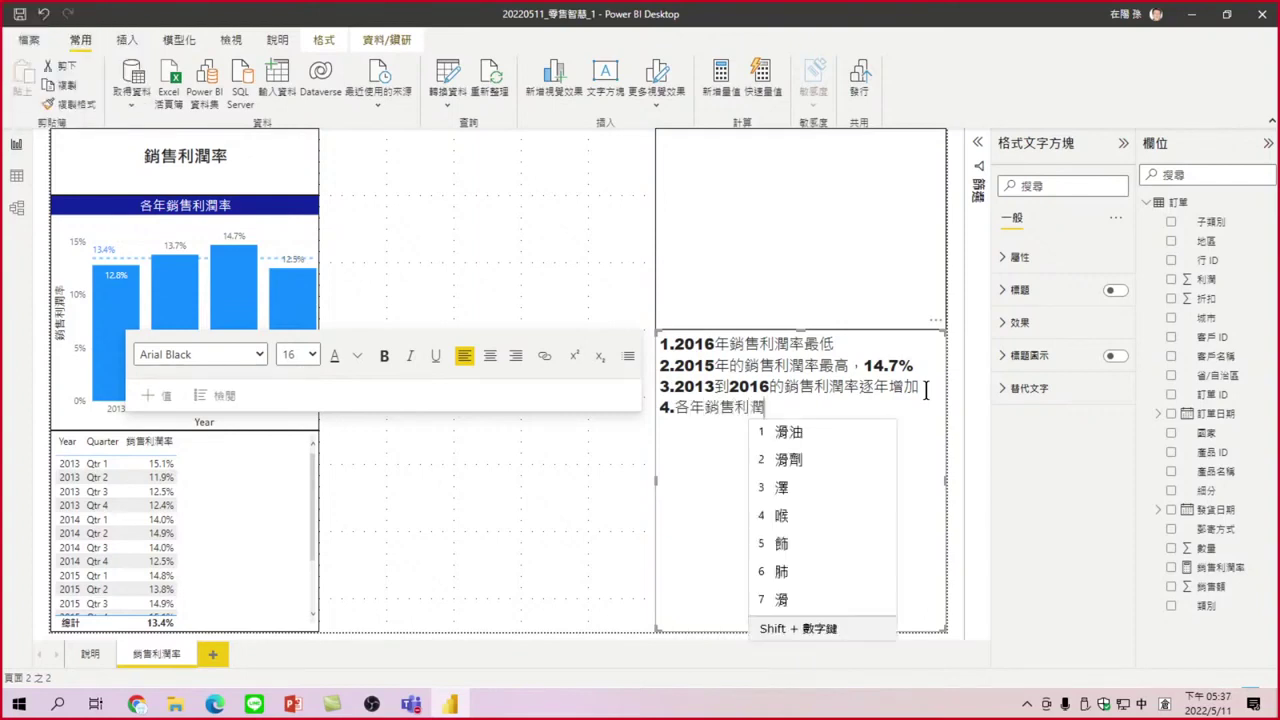
type("率")
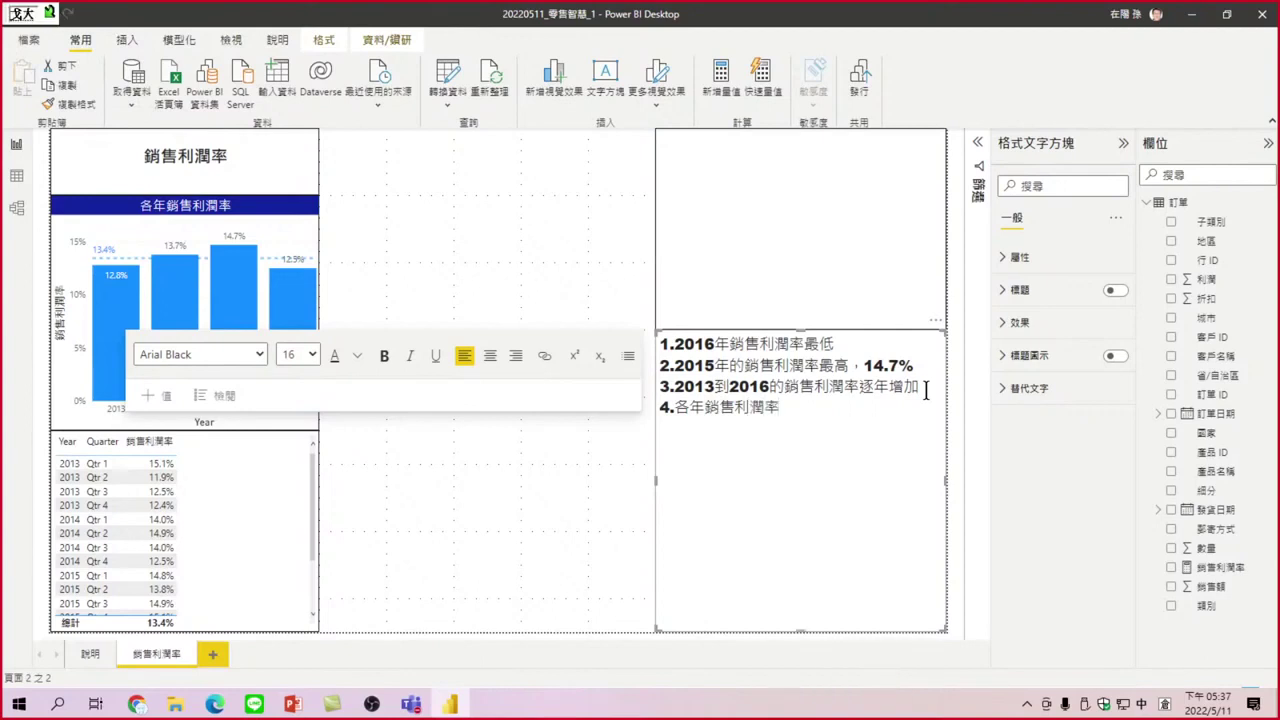
type("為")
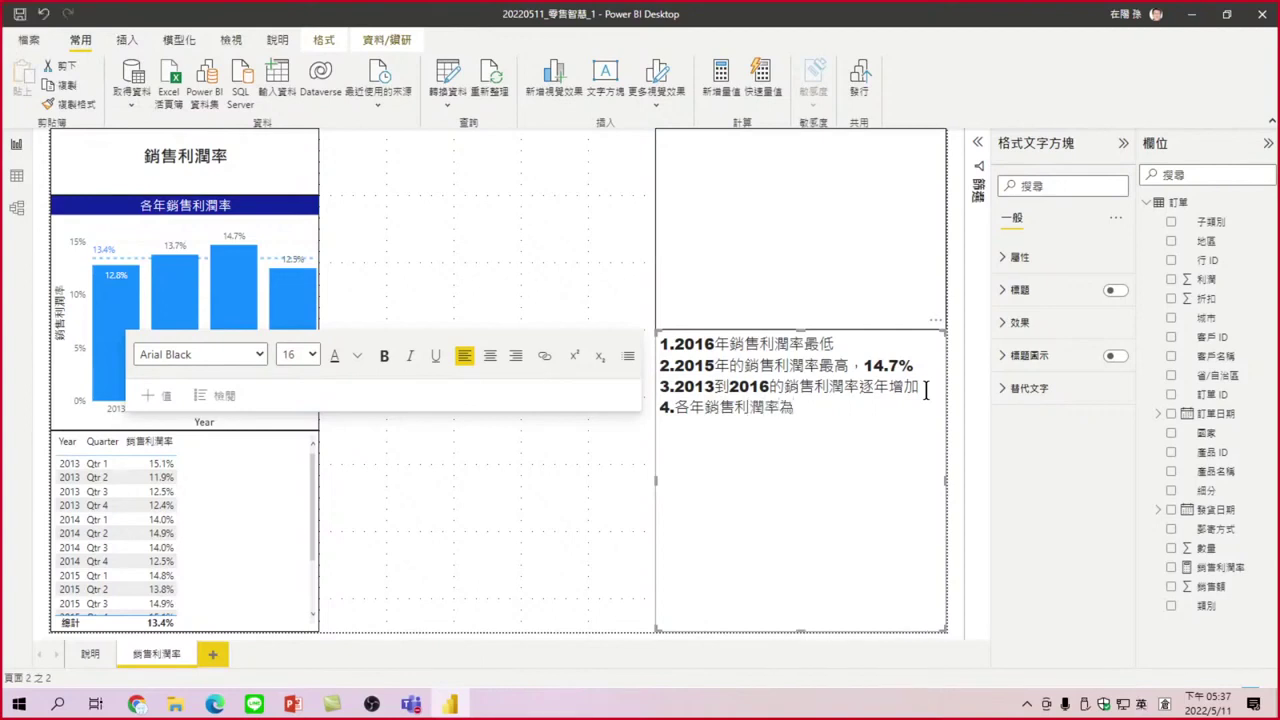
type("13.4")
type("%")
key("Return")
left_click(458, 253)
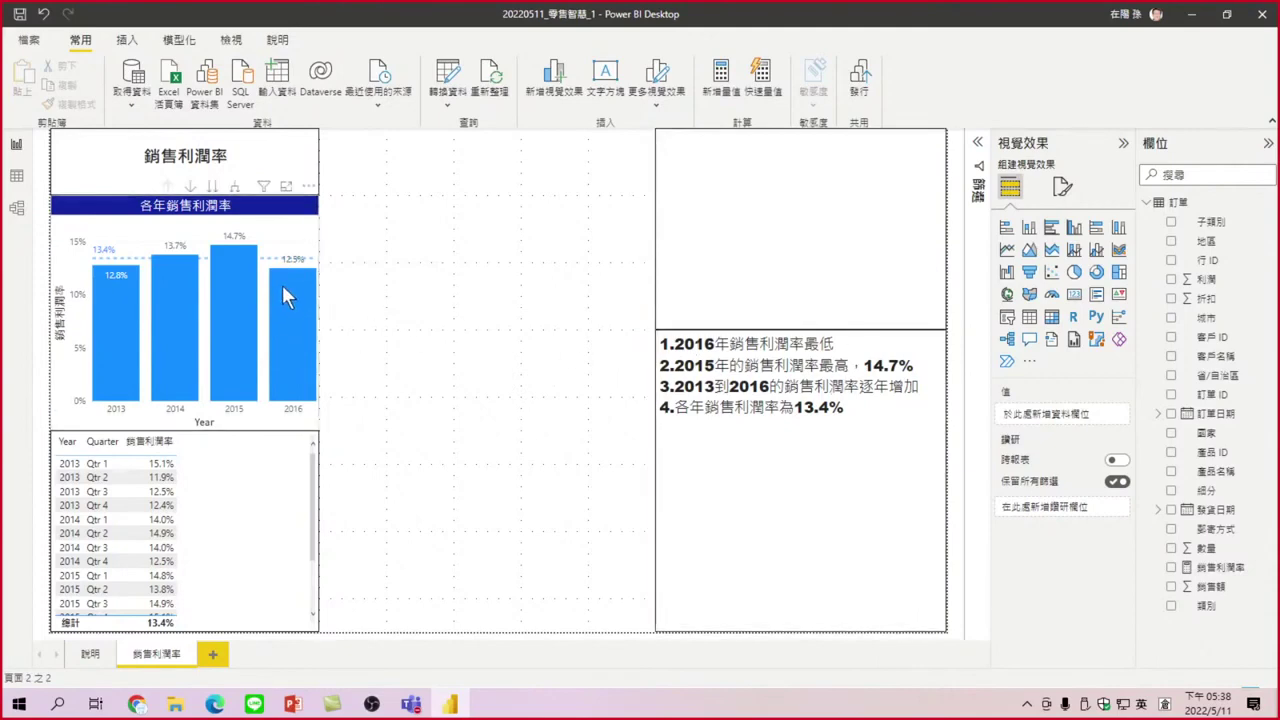
Append '，12.5%' to the end of the first insight line
mouse_move(287, 280)
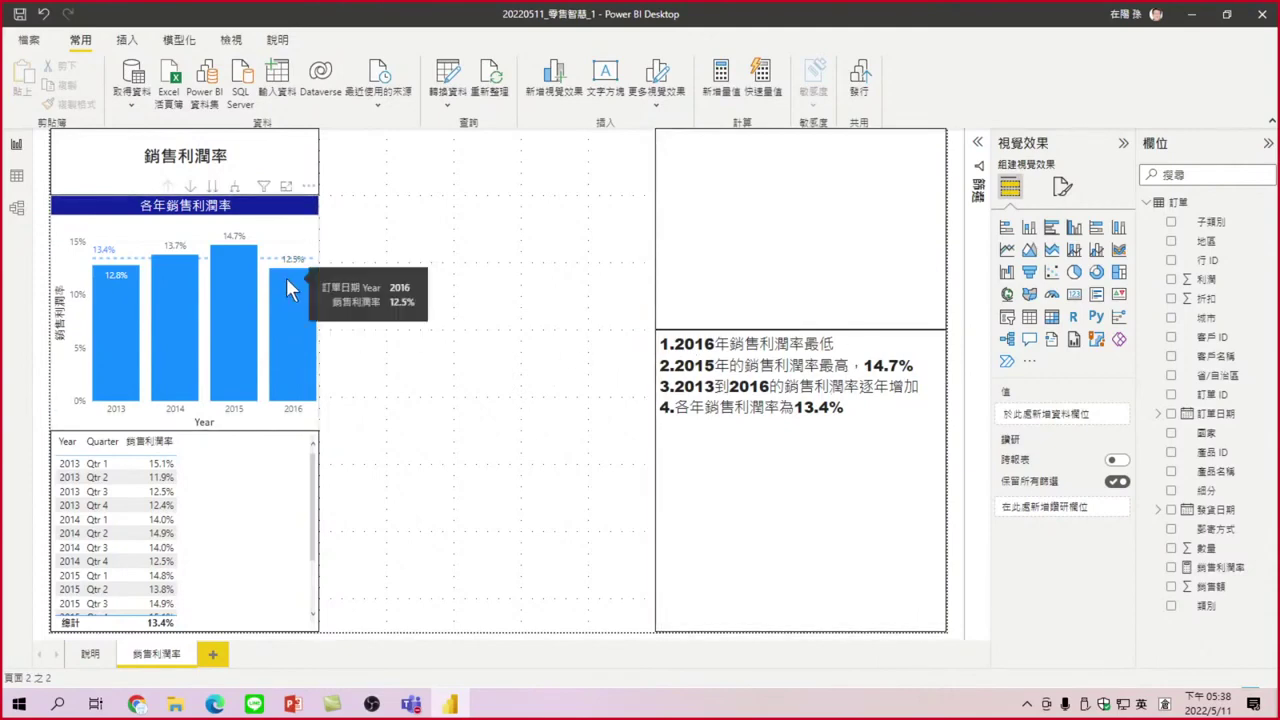
left_click(856, 341)
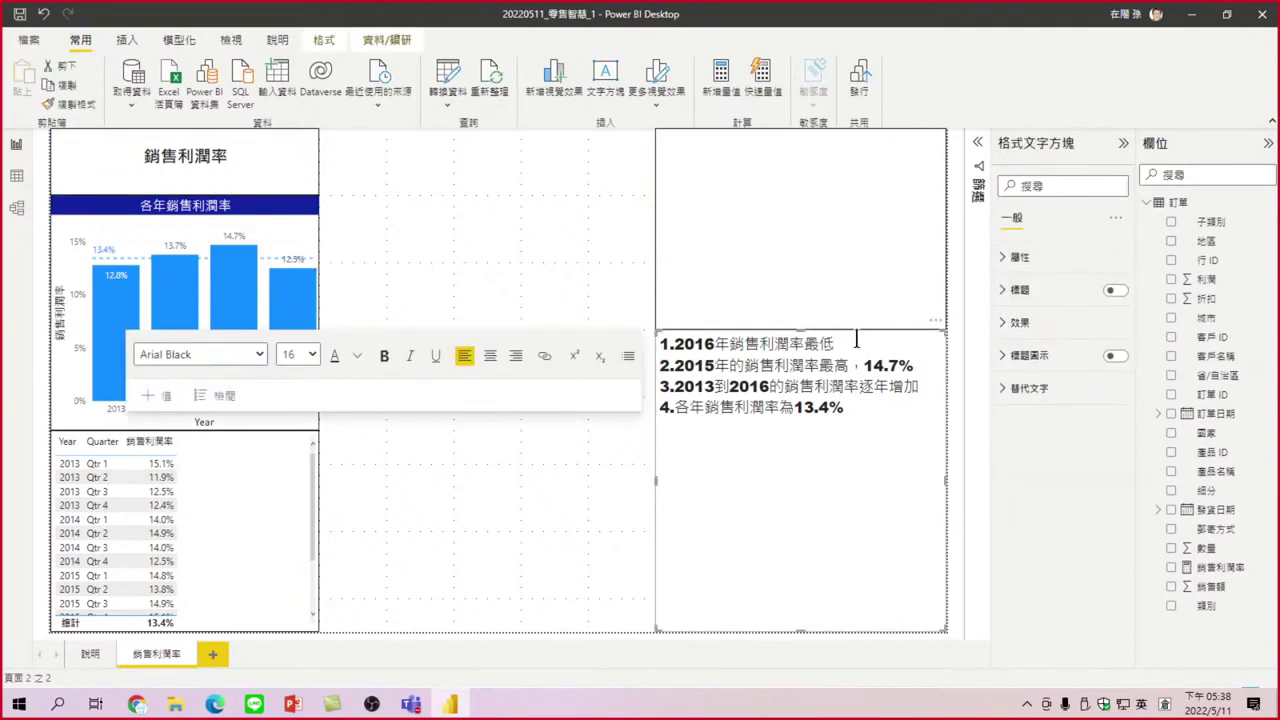
type("，")
type("1")
type("2.5")
type("%")
Start a fifth insight line reading '5.2016年'
left_click(868, 407)
key("Return")
type("5.")
type("20")
type("16")
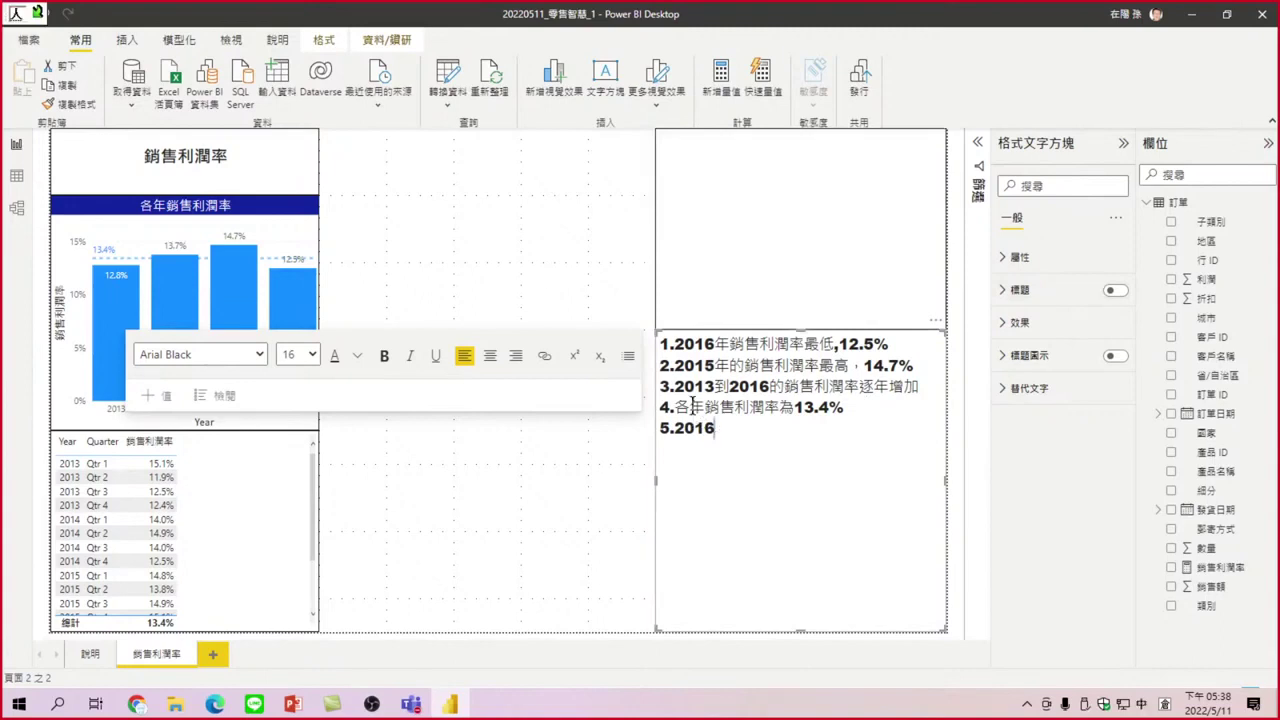
type("年")
Complete line 5 so it reads '5.2016年銷售利潤率下跌，小於均值0.9%'
key("Escape")
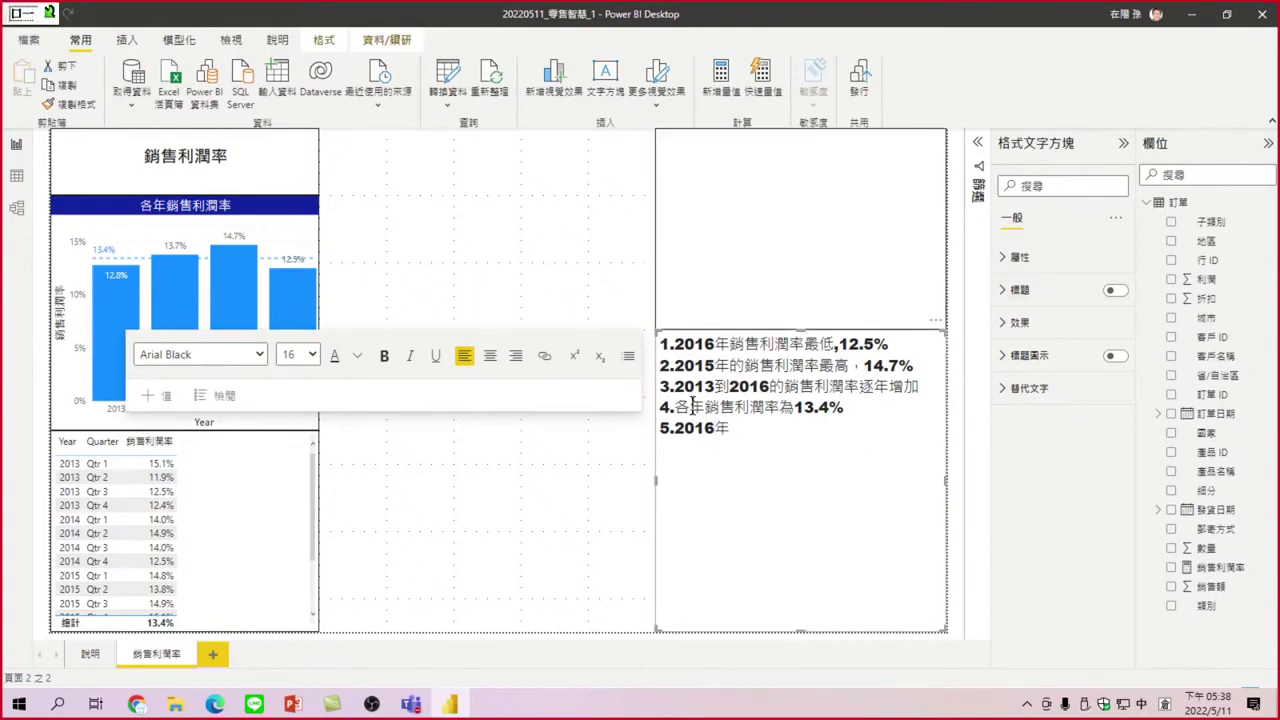
type("跌")
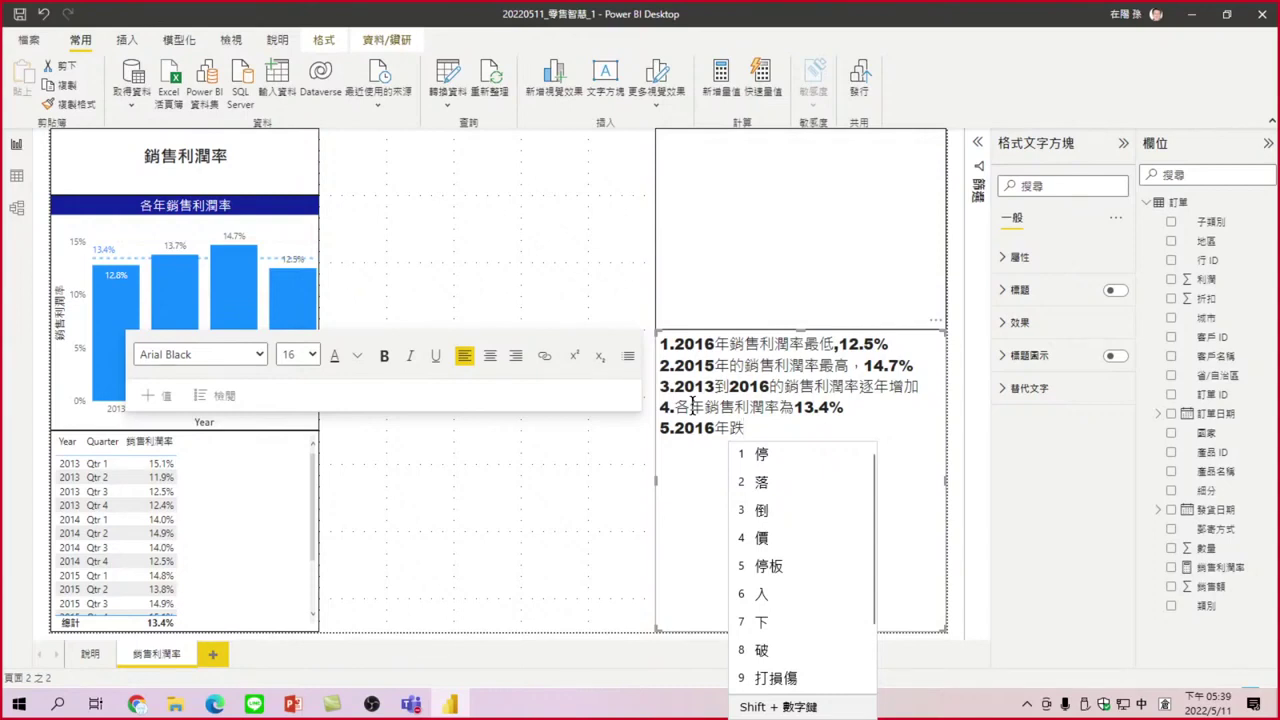
key("Escape")
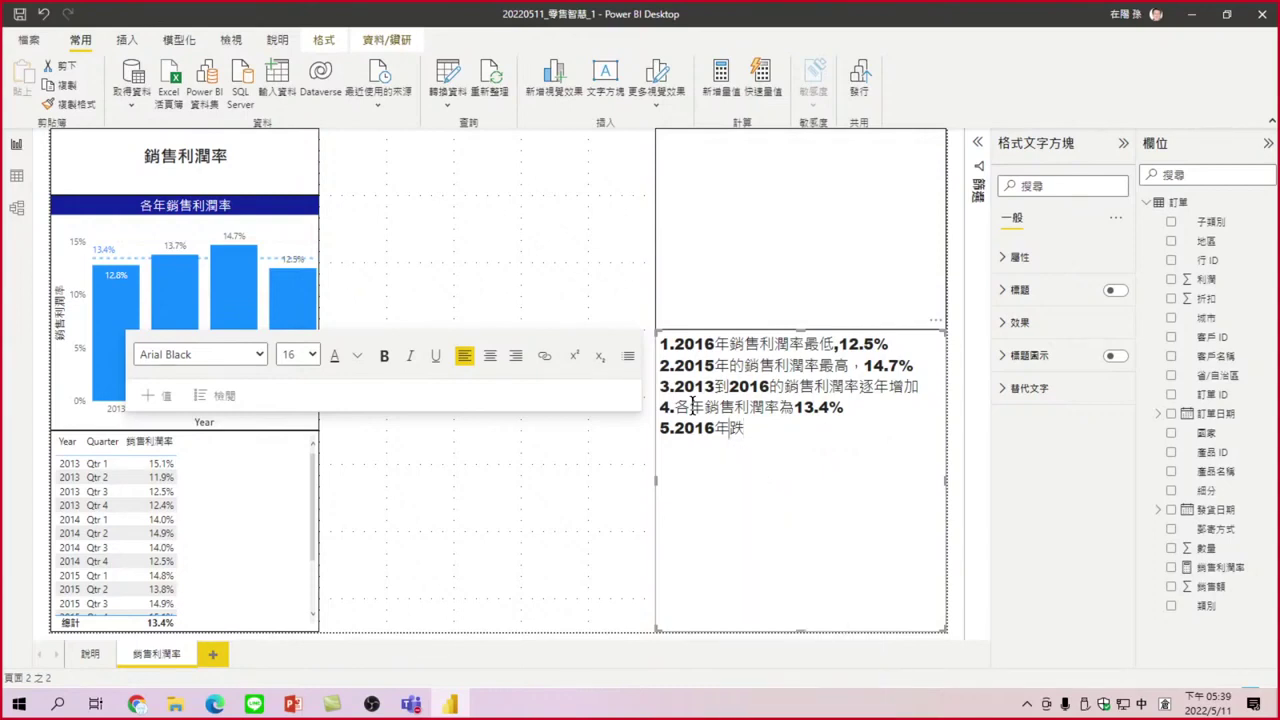
type("銷")
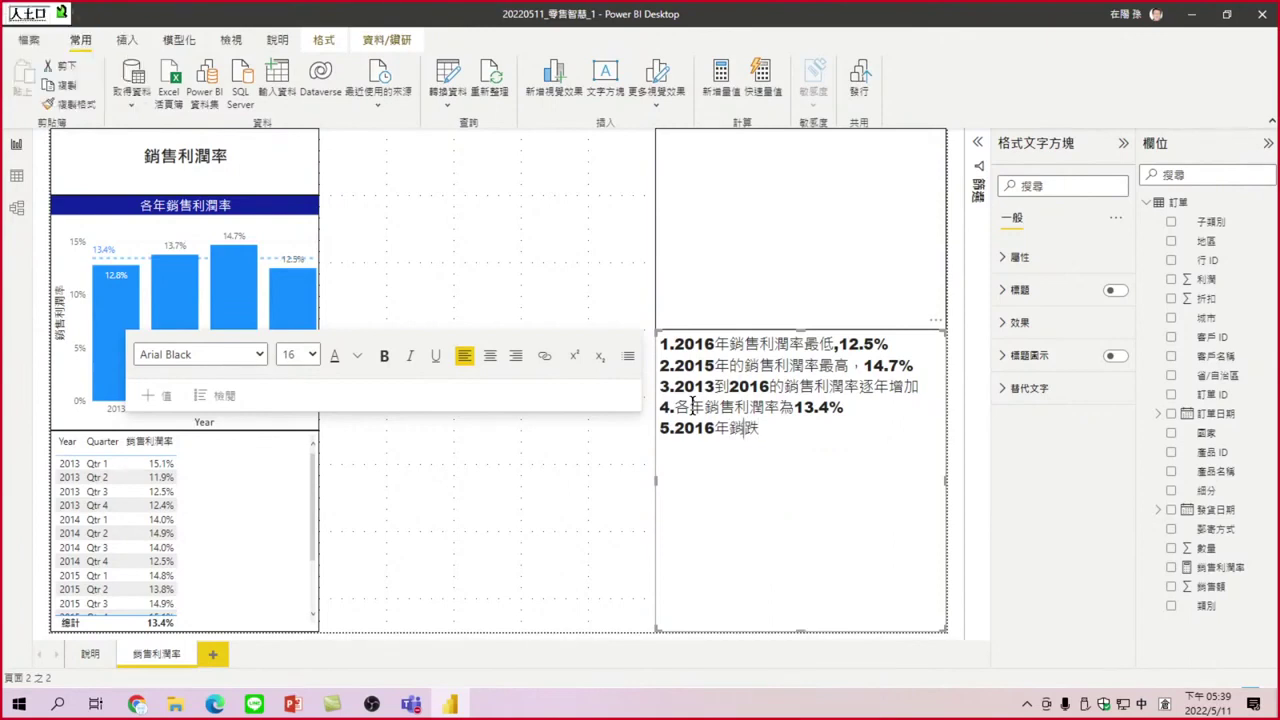
type("售")
type("利潤率")
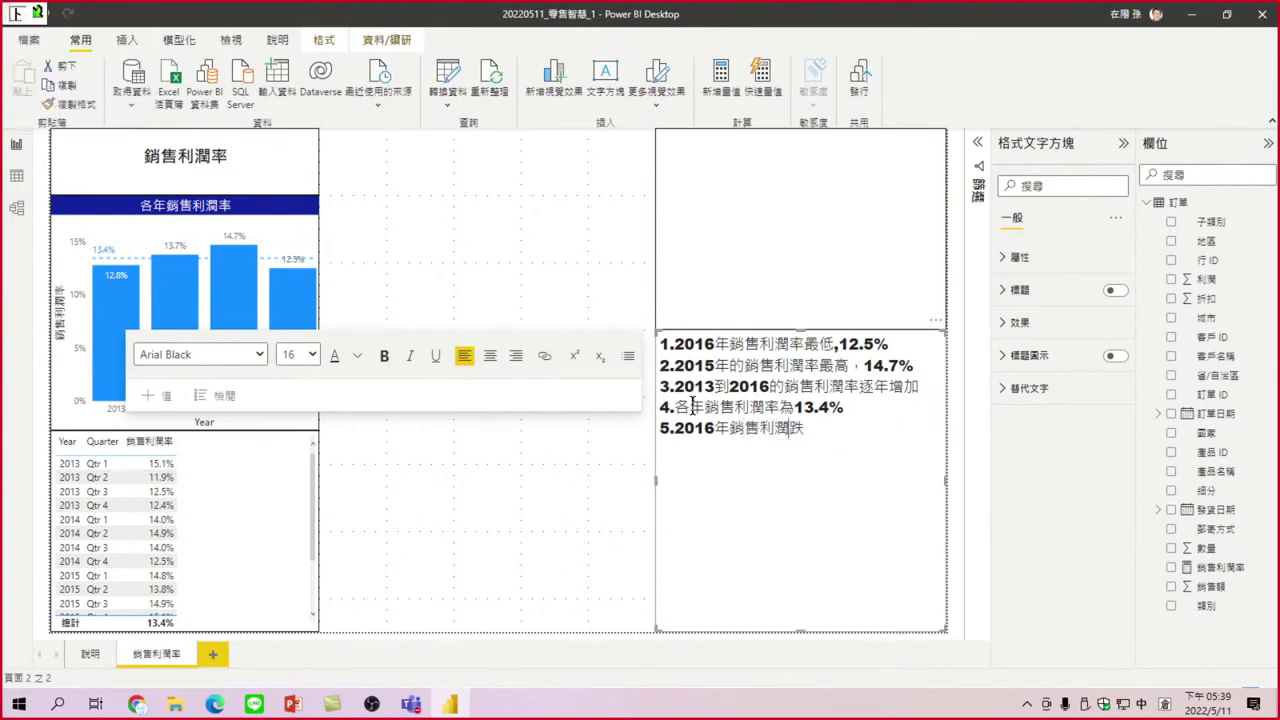
type("下跌")
type("，")
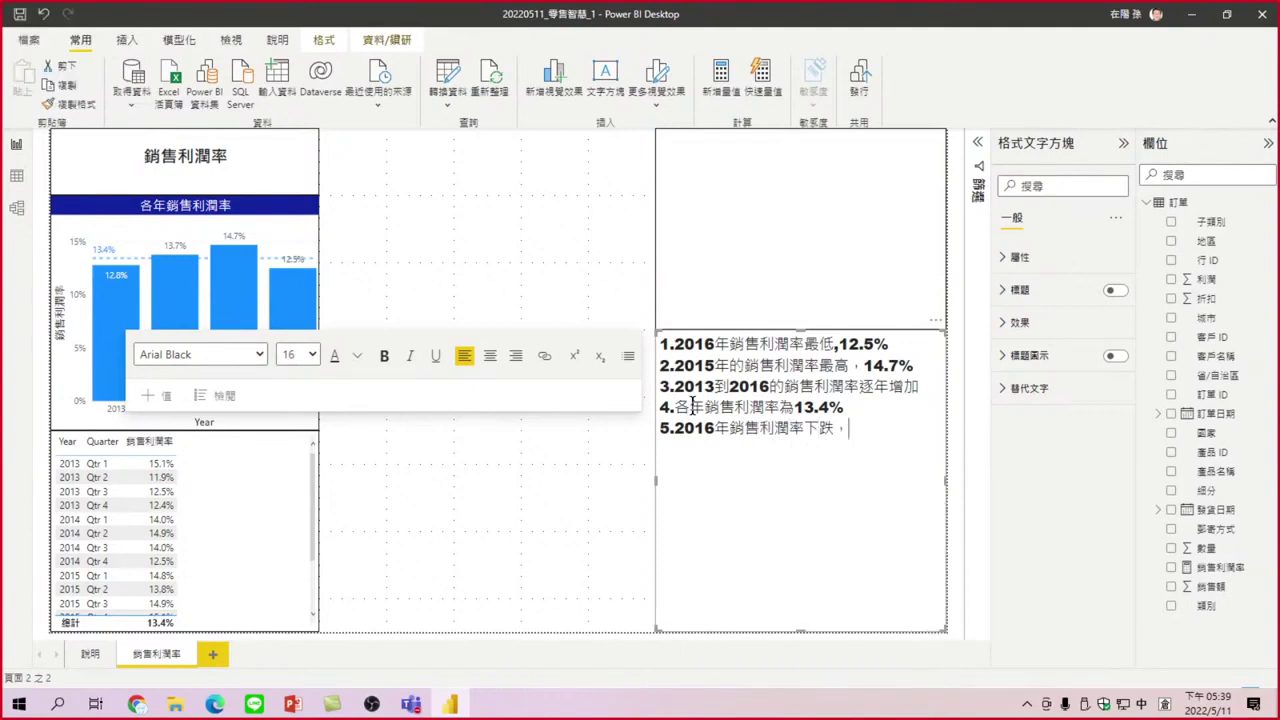
type("小")
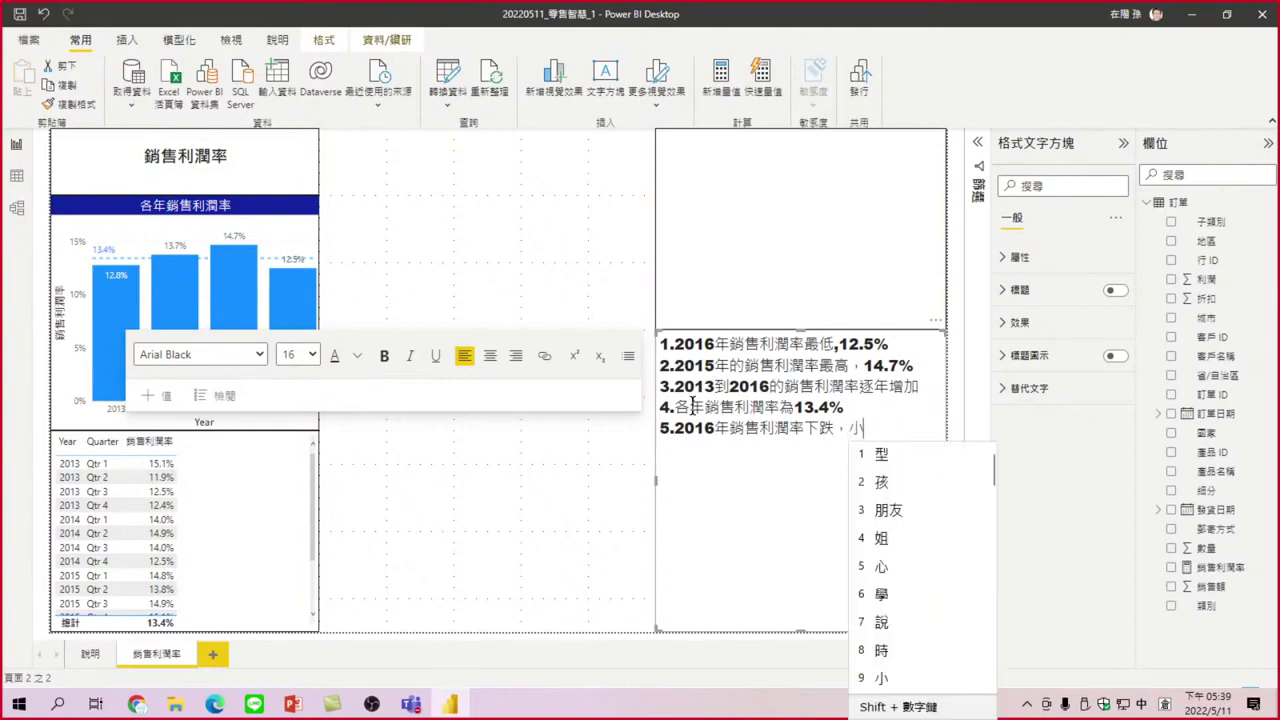
type("於")
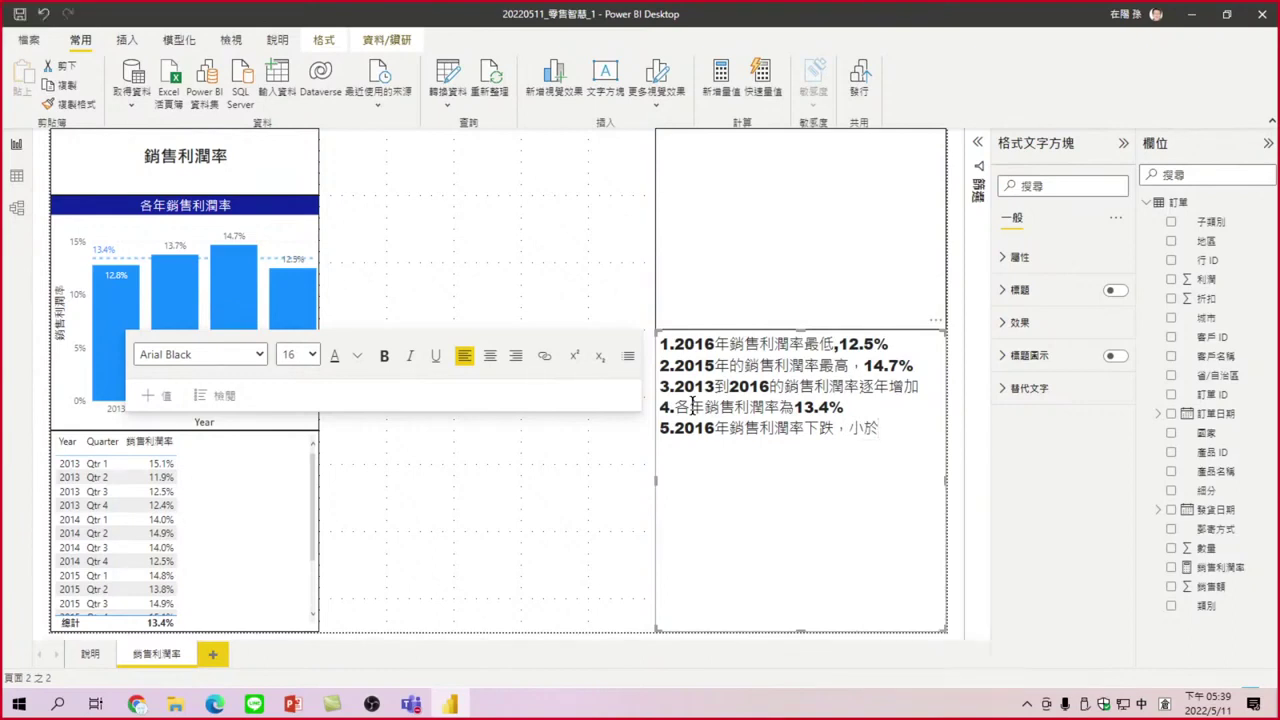
type("均")
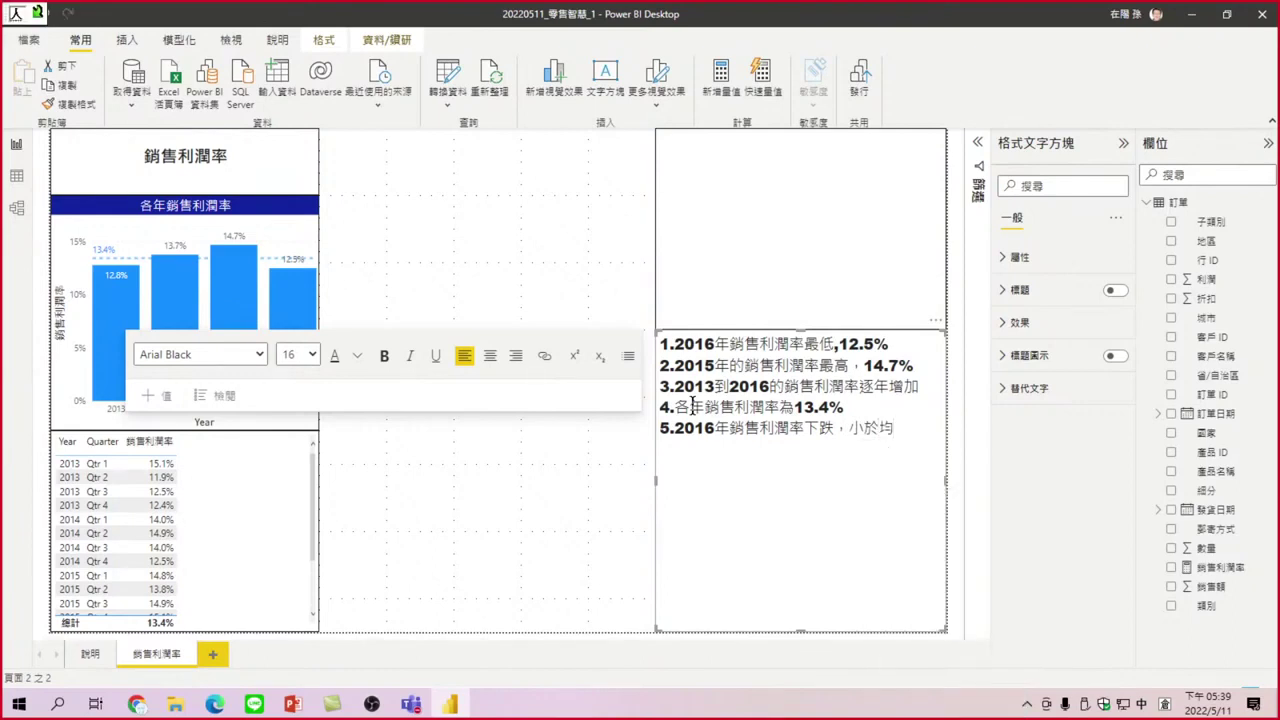
type("值")
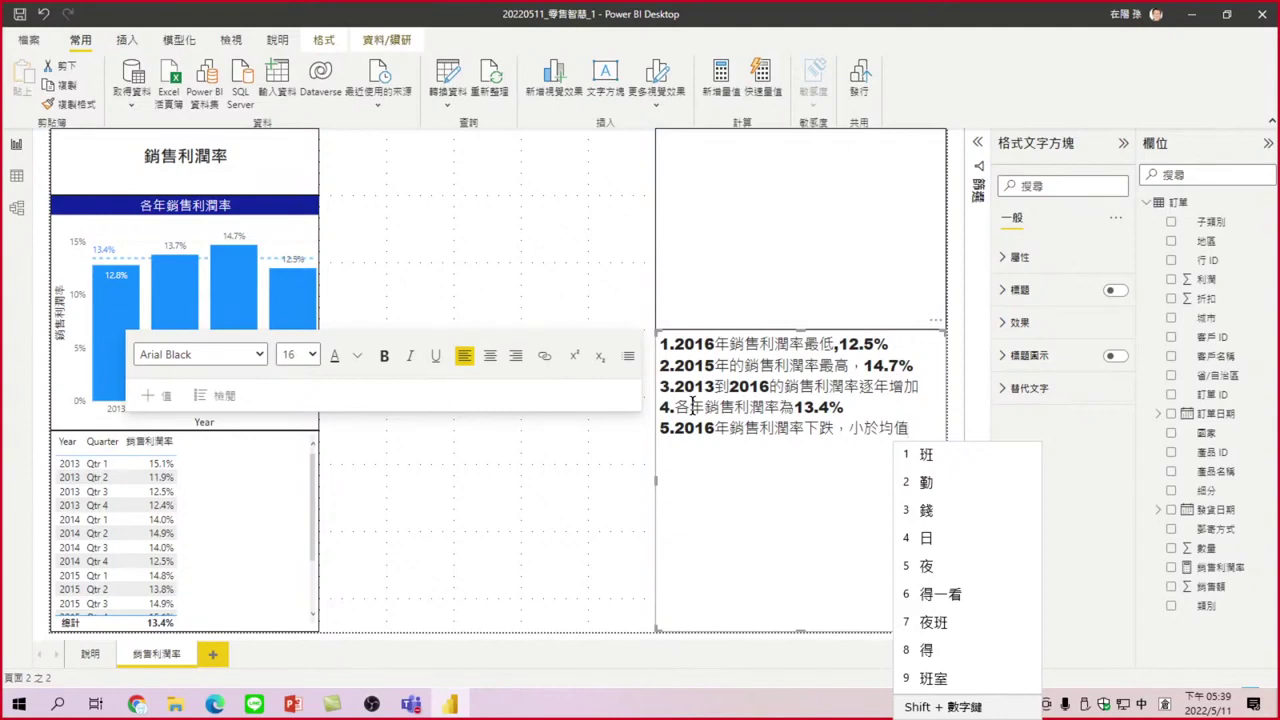
key("Escape")
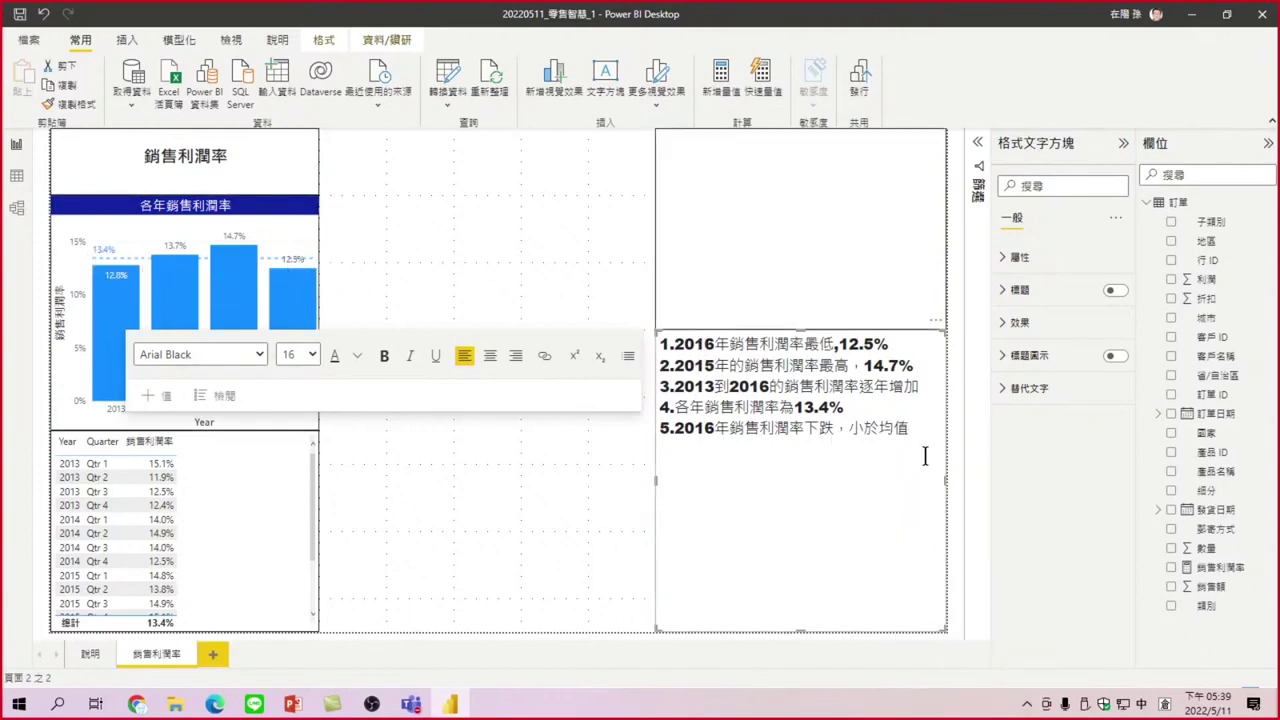
type("0")
type(".9")
type("%")
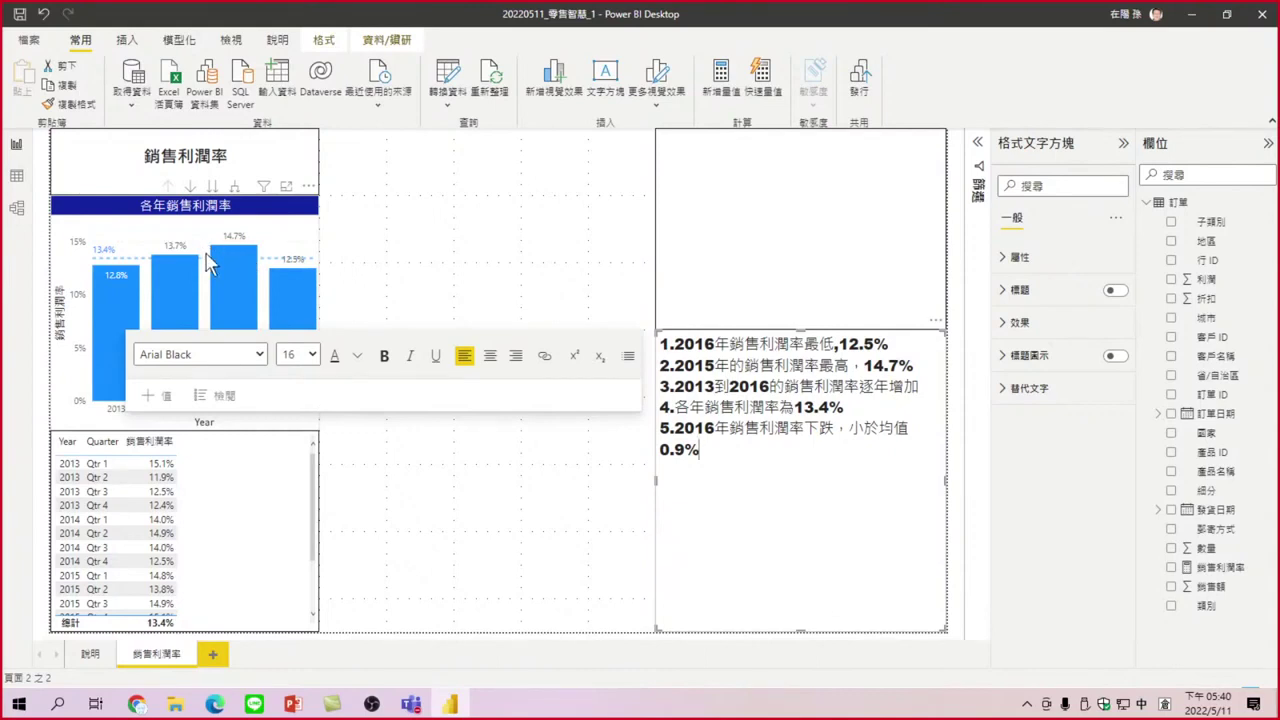
left_click(381, 249)
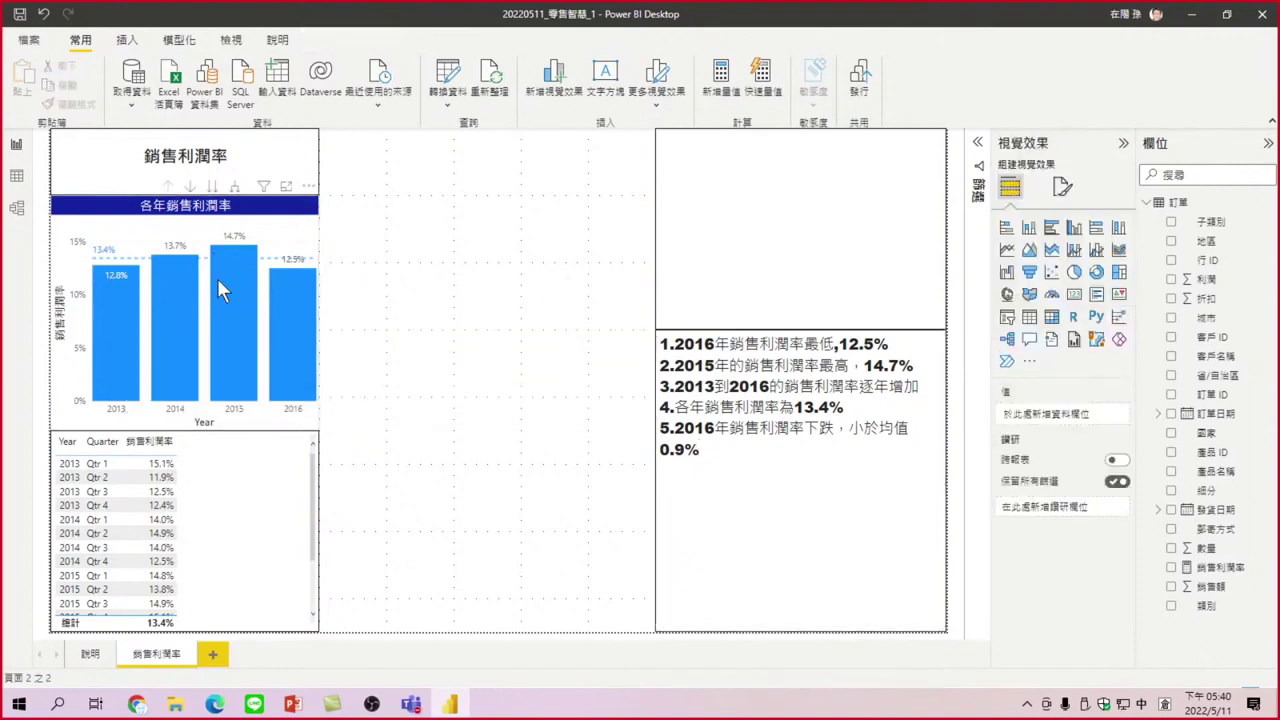
mouse_move(222, 269)
mouse_move(291, 287)
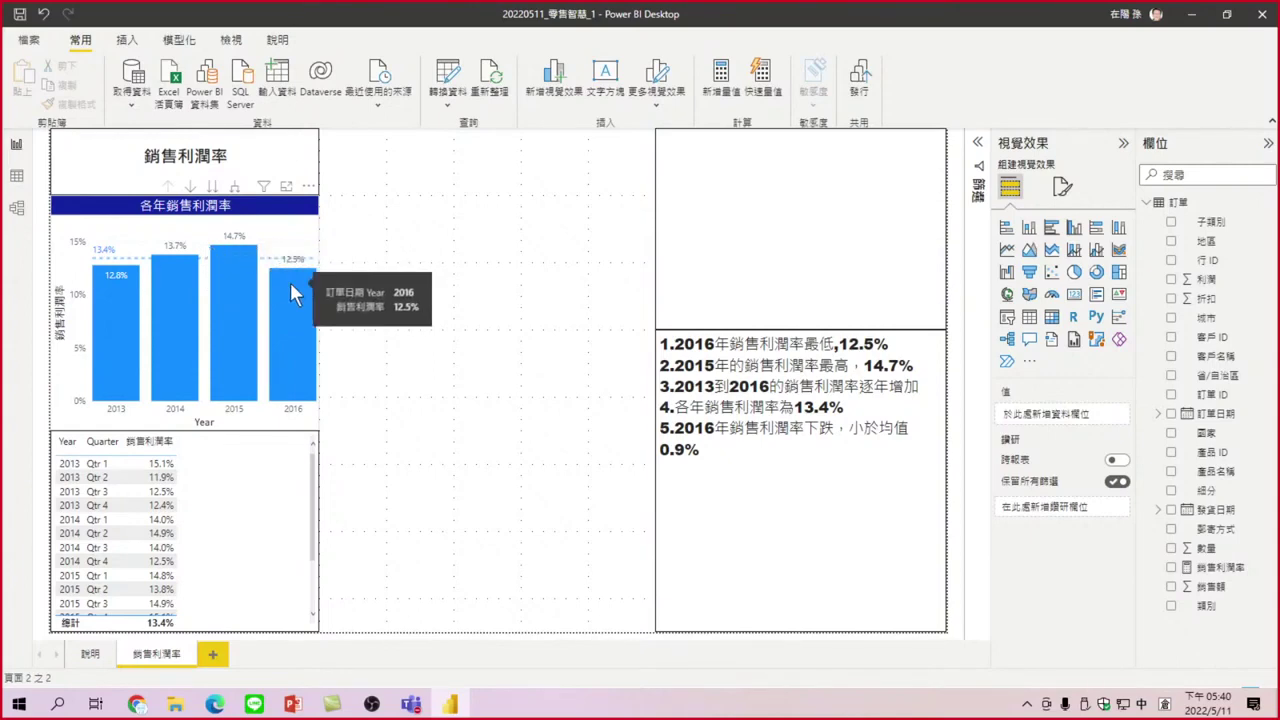